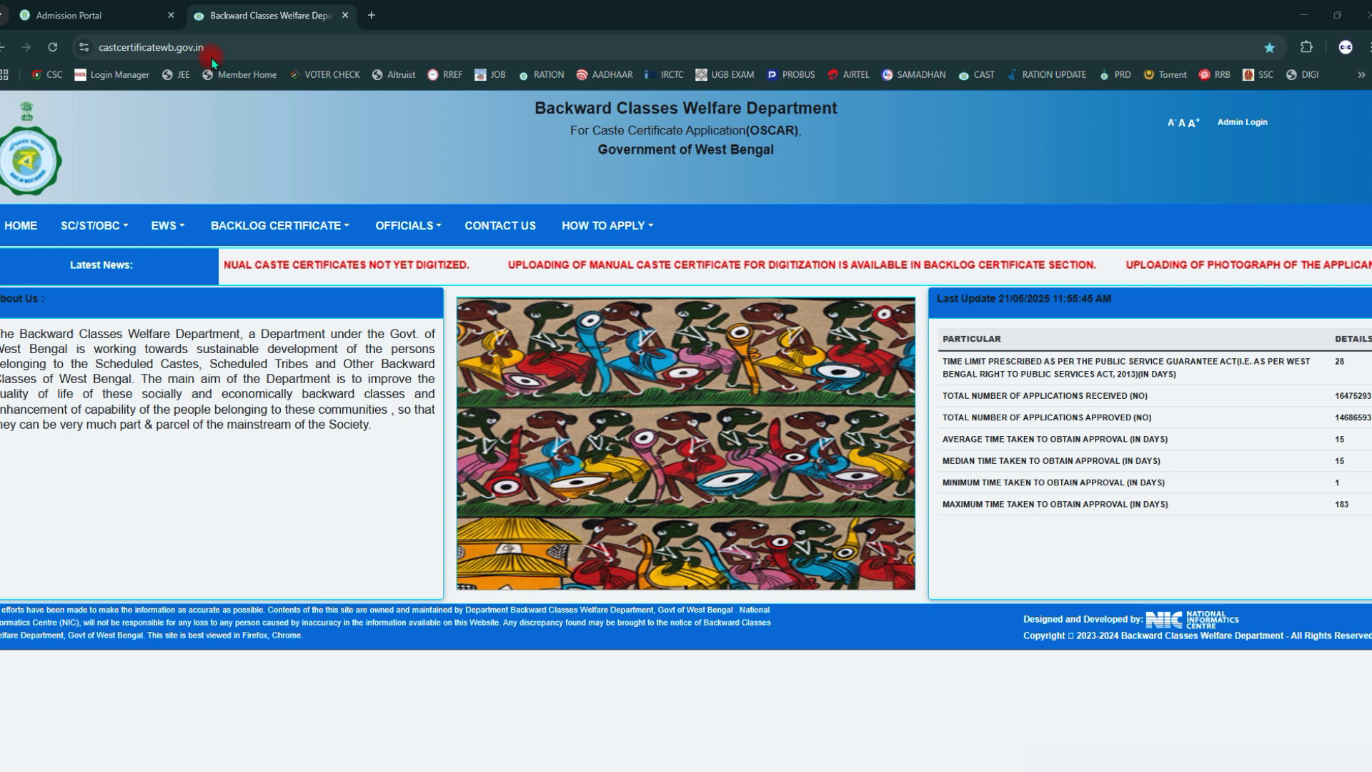
Search Google for "caste certificate wb" in a new browser tab
{"action": "left_click", "coordinate": [114, 235]}
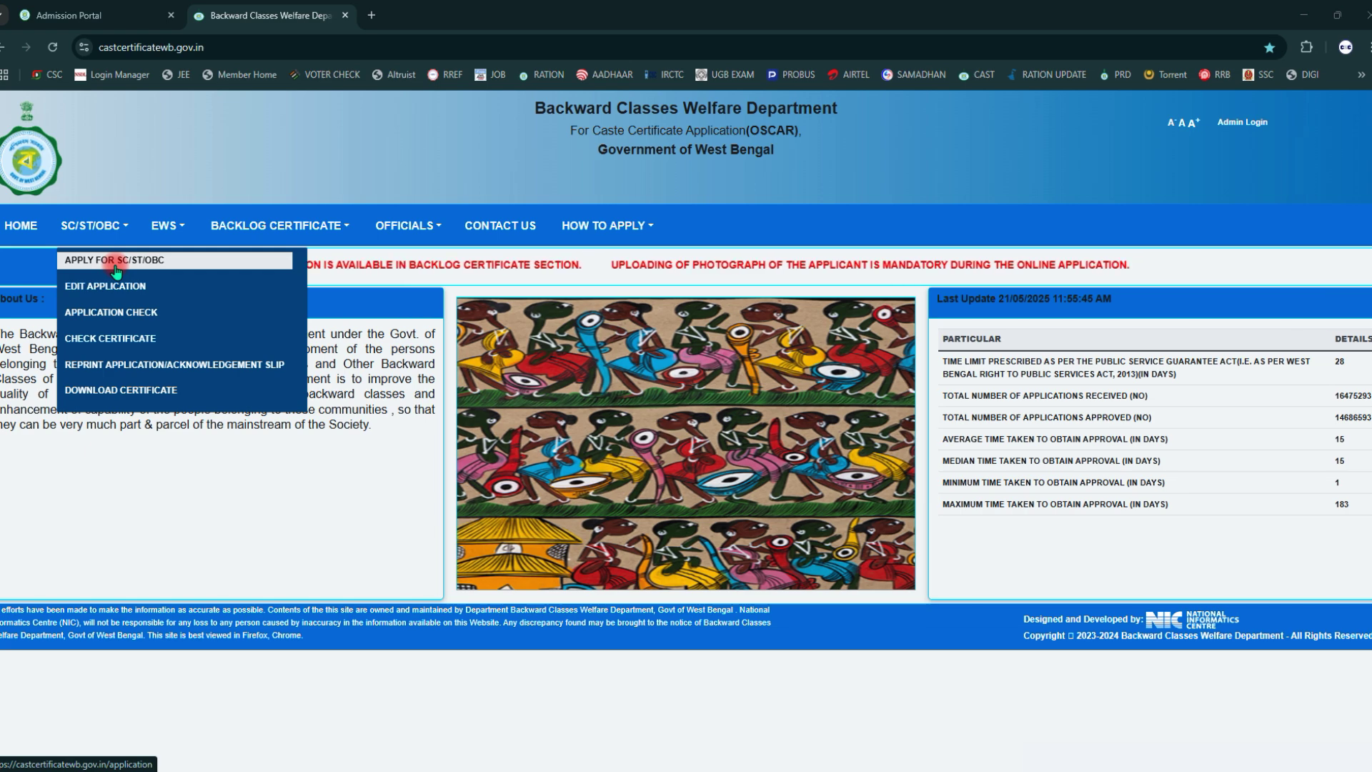
{"action": "left_click", "coordinate": [375, 20]}
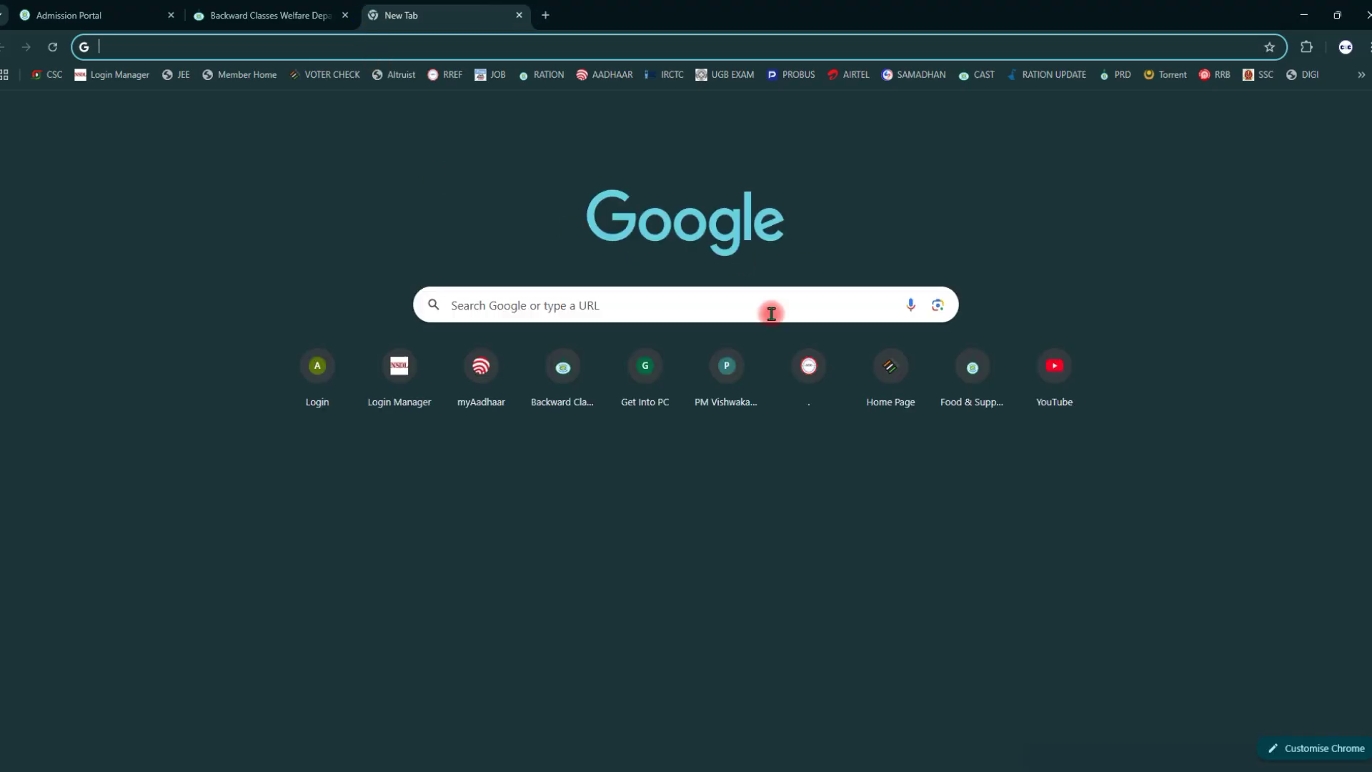
{"action": "left_click", "coordinate": [564, 304]}
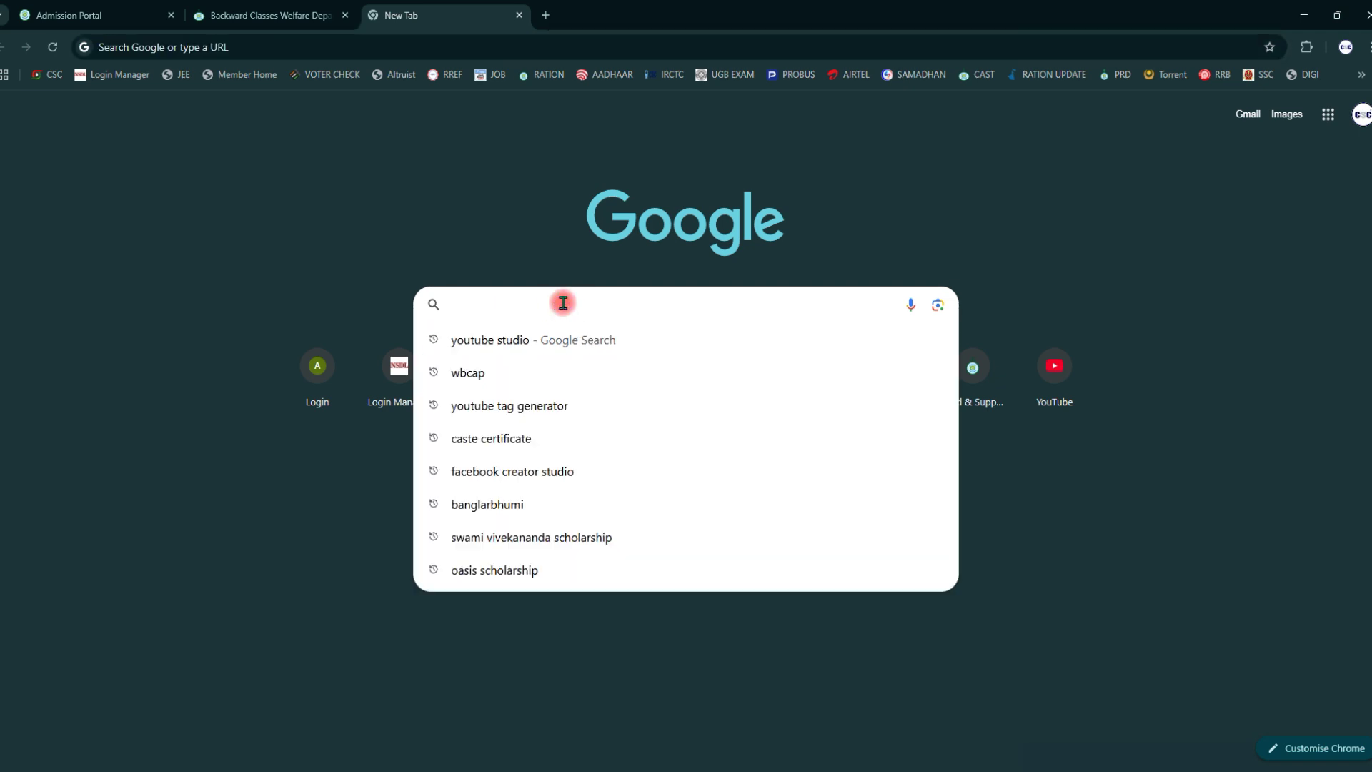
{"action": "type", "text": "CAST"}
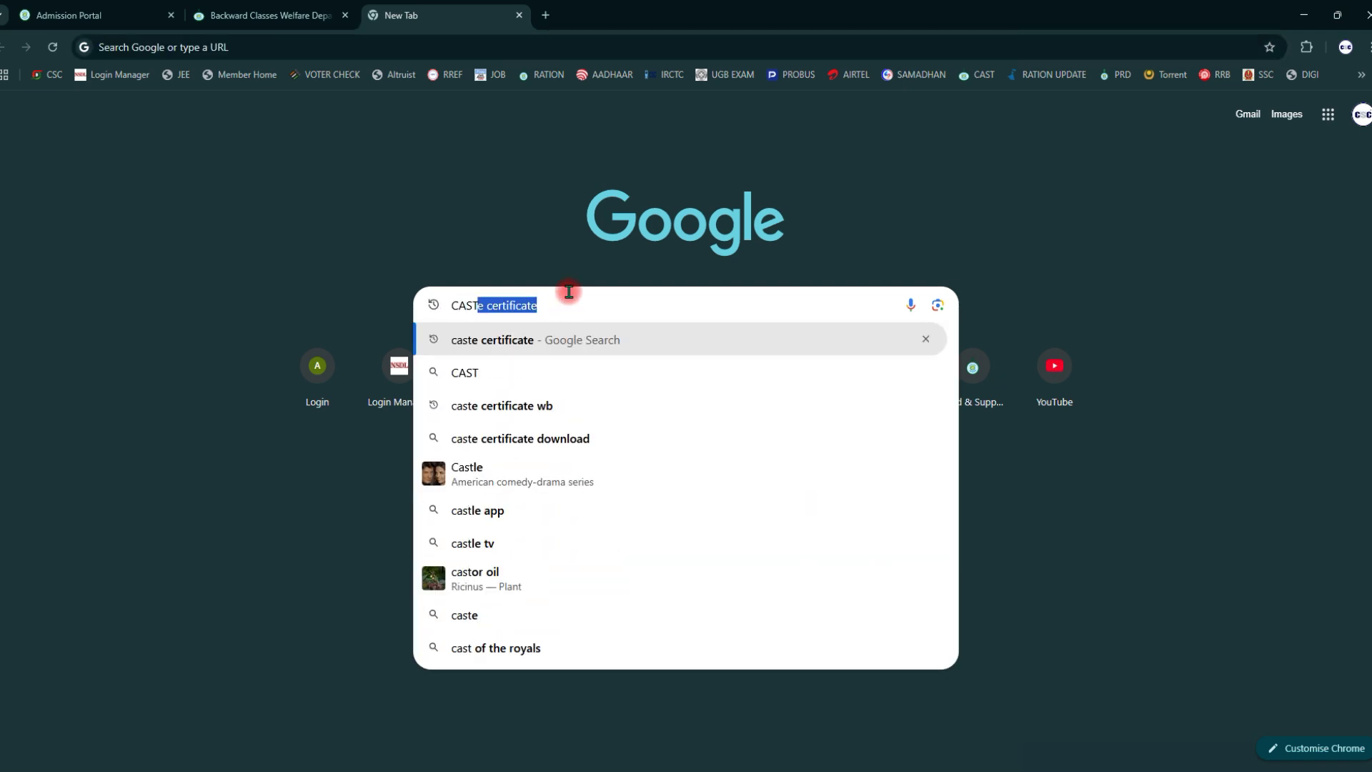
{"action": "left_click", "coordinate": [507, 416]}
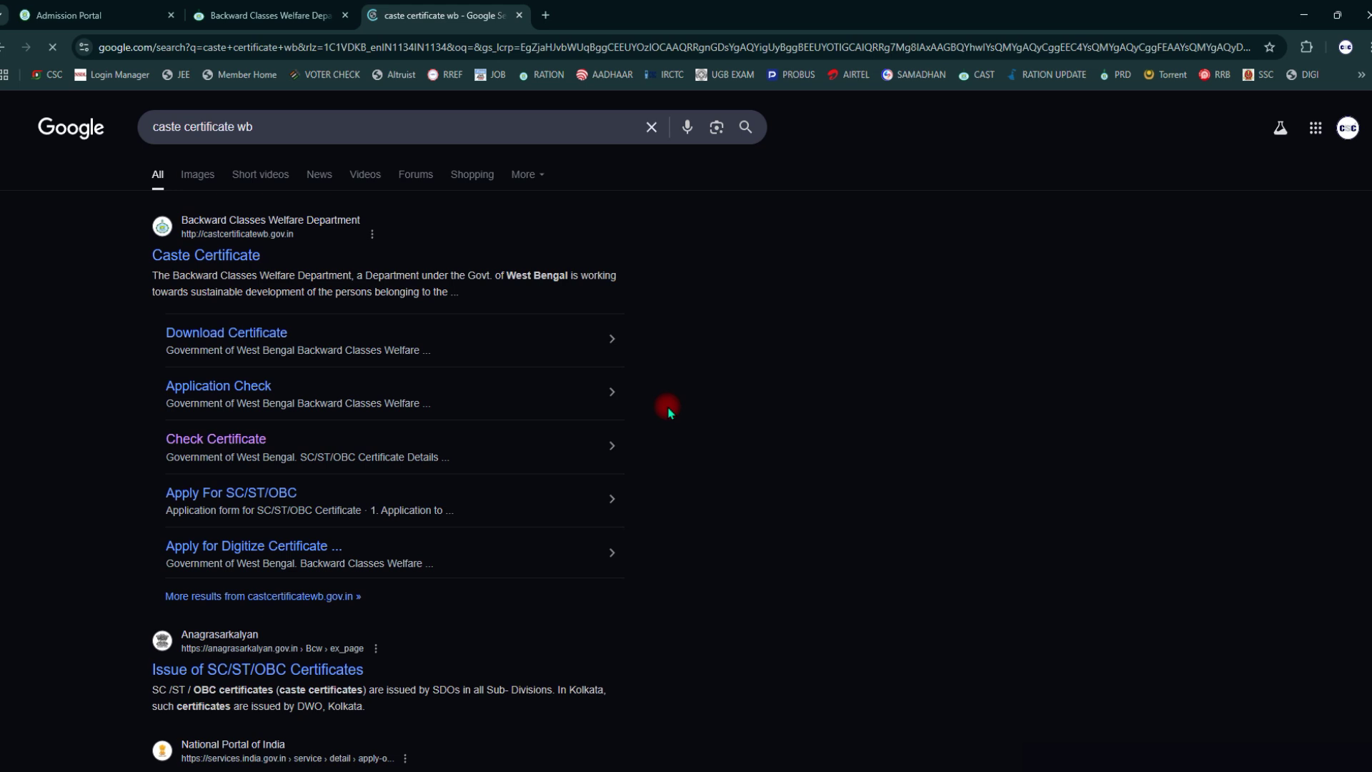
Open the Caste Certificate result from castcertificatewb.gov.in and open its Apply for SC/ST/OBC application form
{"action": "left_click", "coordinate": [1232, 758]}
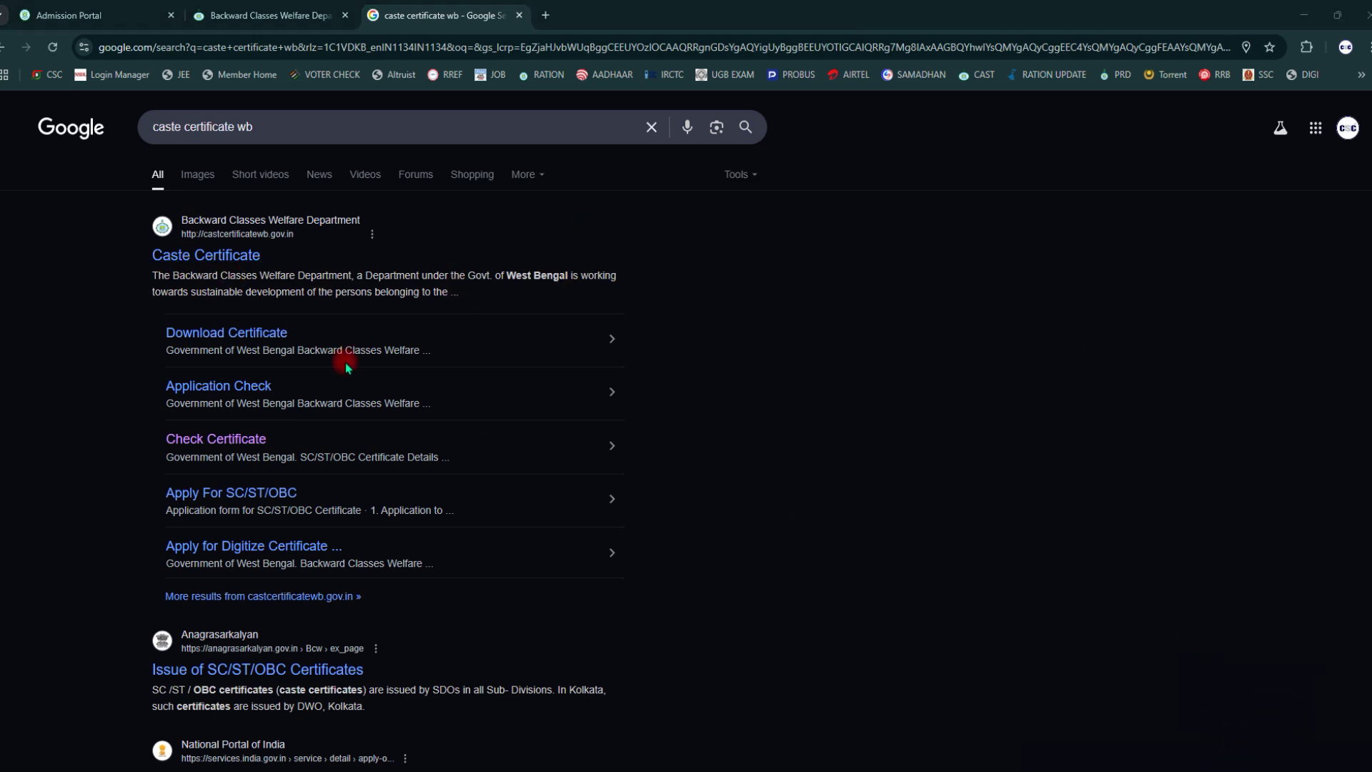
{"action": "mouse_move", "coordinate": [125, 213]}
{"action": "left_mouse_down"}
{"action": "mouse_move", "coordinate": [285, 289]}
{"action": "mouse_move", "coordinate": [592, 294]}
{"action": "left_mouse_up"}
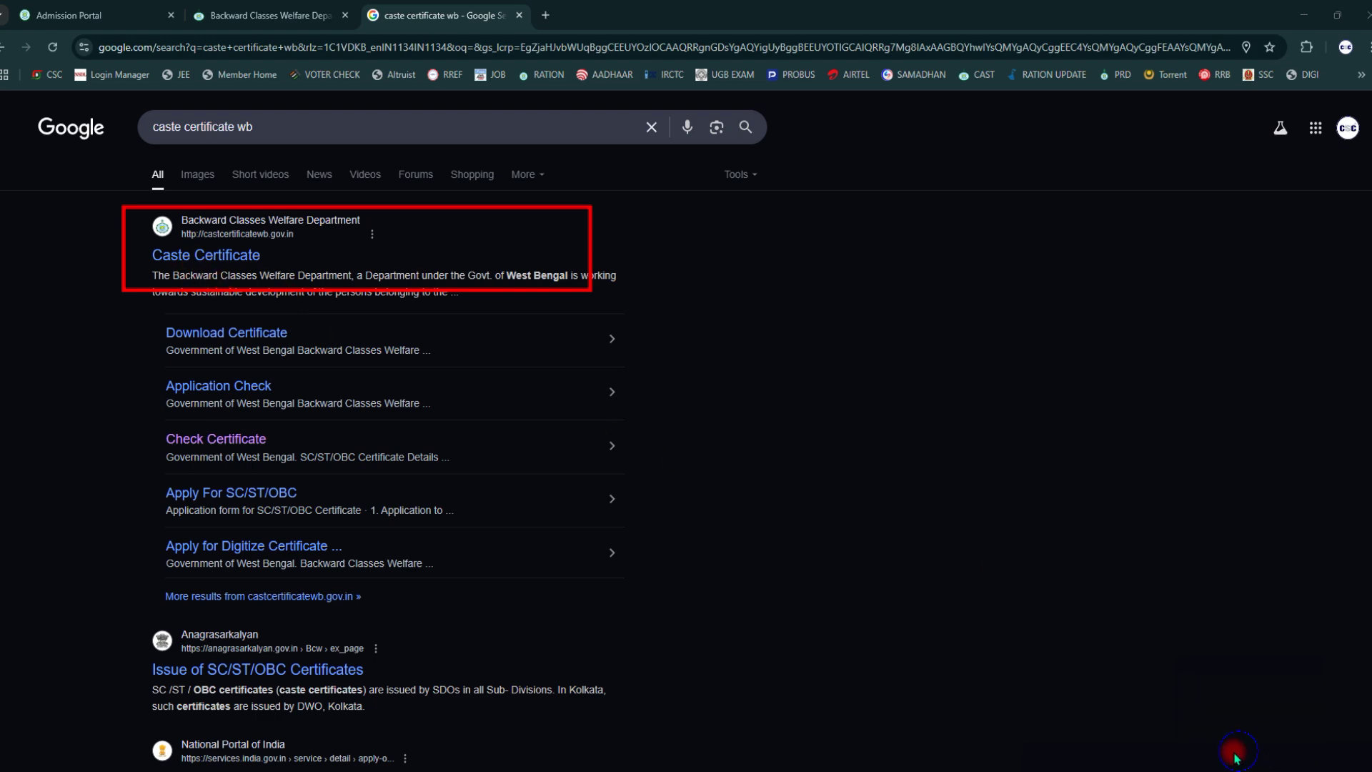
{"action": "left_click", "coordinate": [214, 256]}
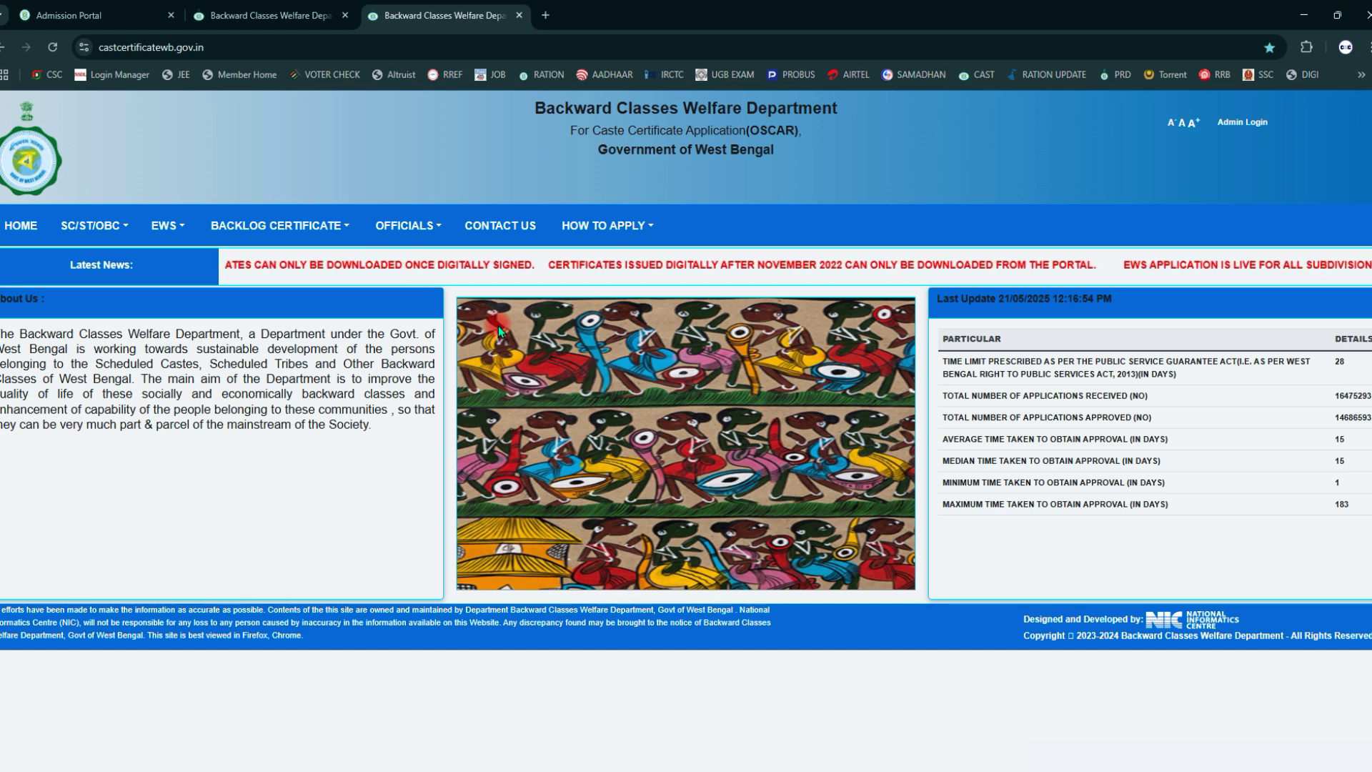
{"action": "mouse_move", "coordinate": [86, 225]}
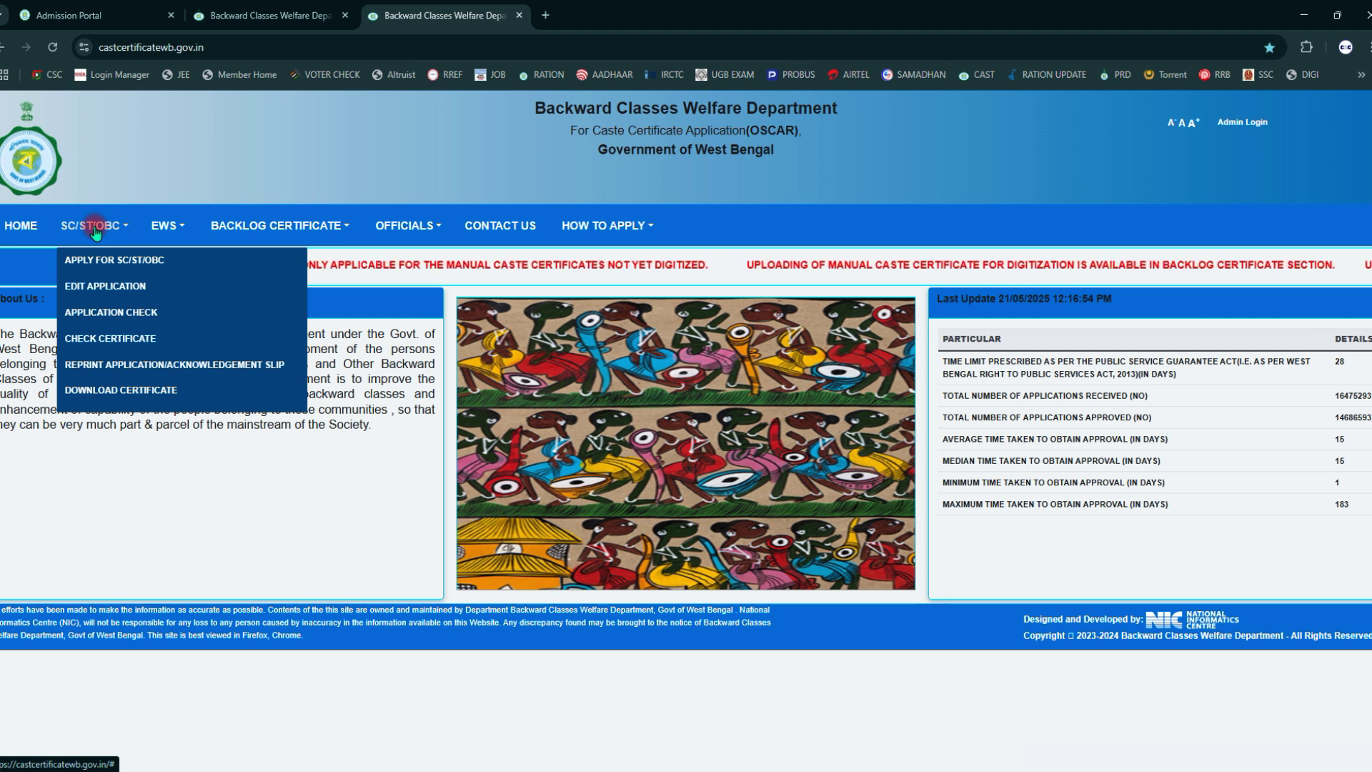
{"action": "left_click", "coordinate": [108, 266]}
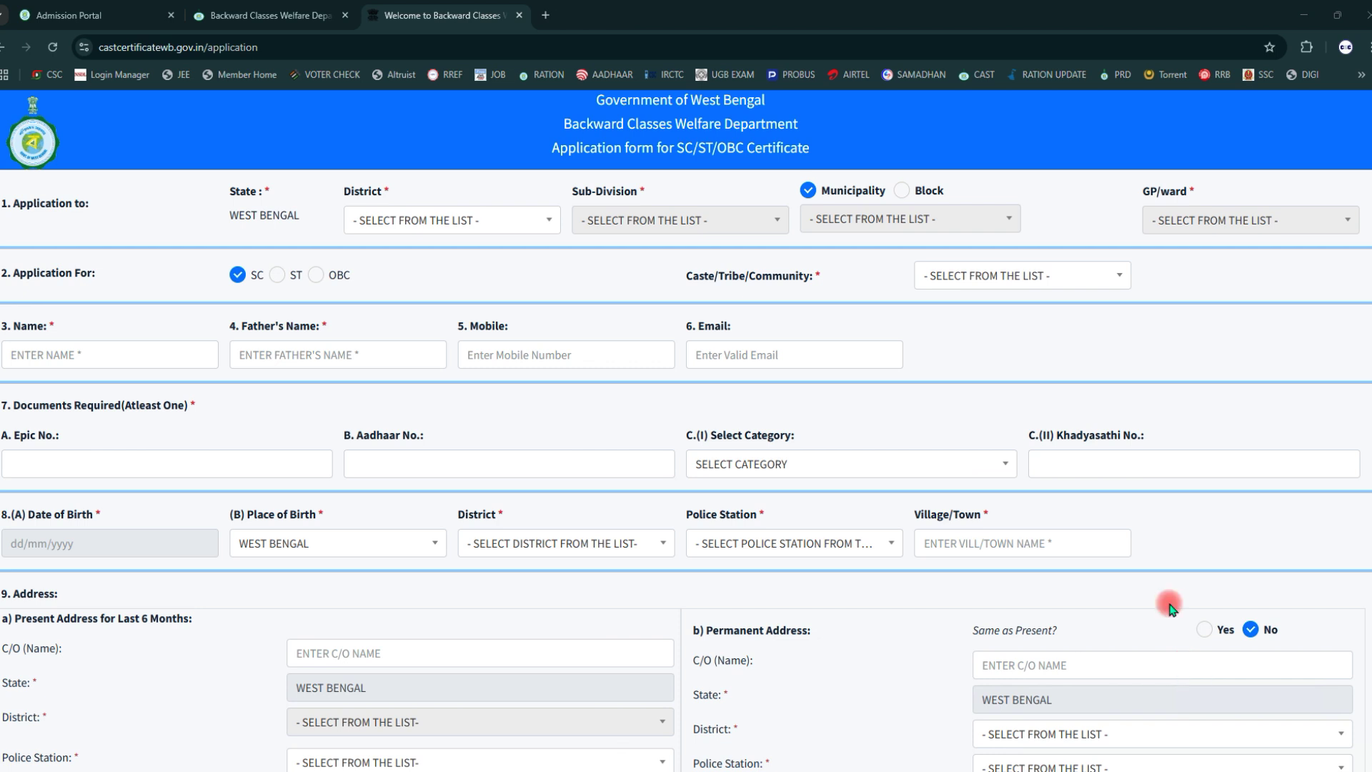
In the Application to section, set the district to MALDAH and the sub-division to MALDAH(SADAR)
{"action": "left_click", "coordinate": [333, 185]}
{"action": "mouse_move", "coordinate": [347, 202]}
{"action": "left_mouse_down"}
{"action": "mouse_move", "coordinate": [497, 252]}
{"action": "mouse_move", "coordinate": [576, 248]}
{"action": "left_mouse_up"}
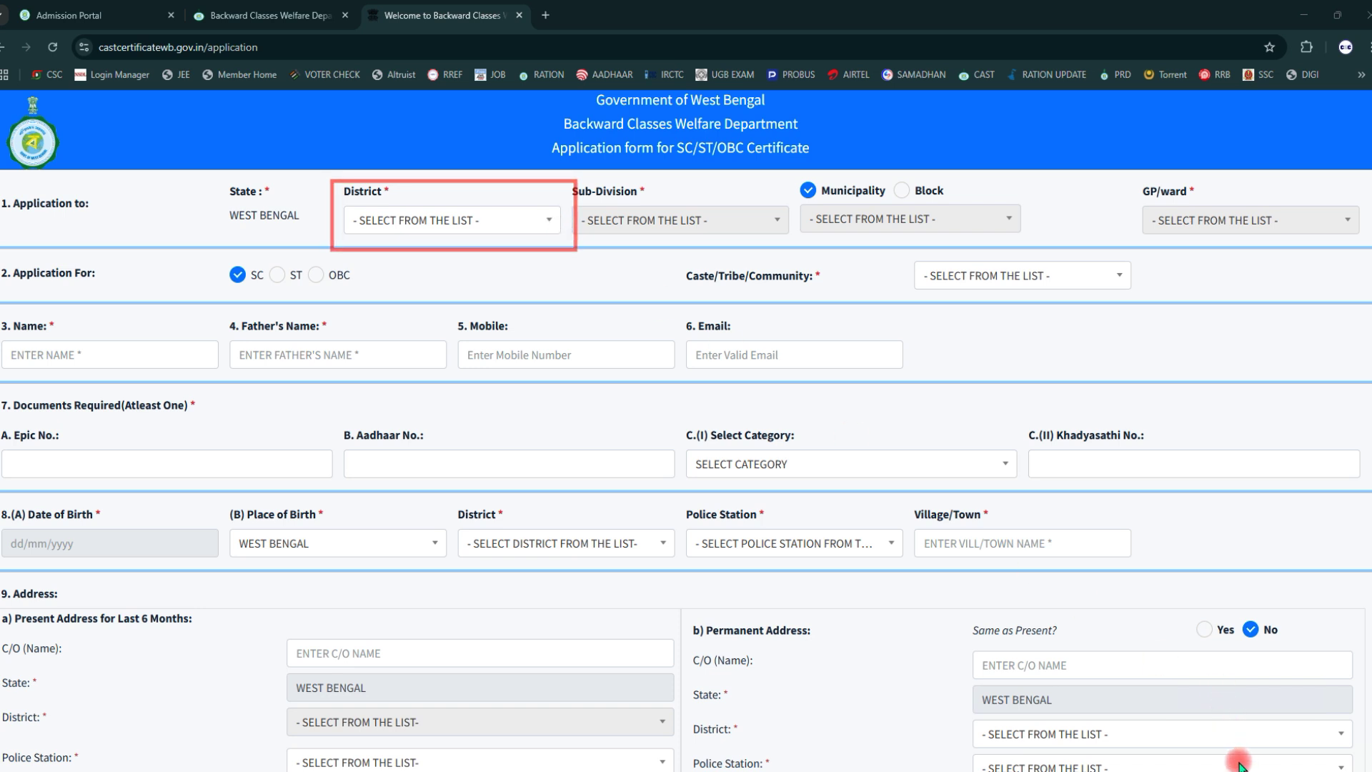
{"action": "left_click", "coordinate": [447, 223]}
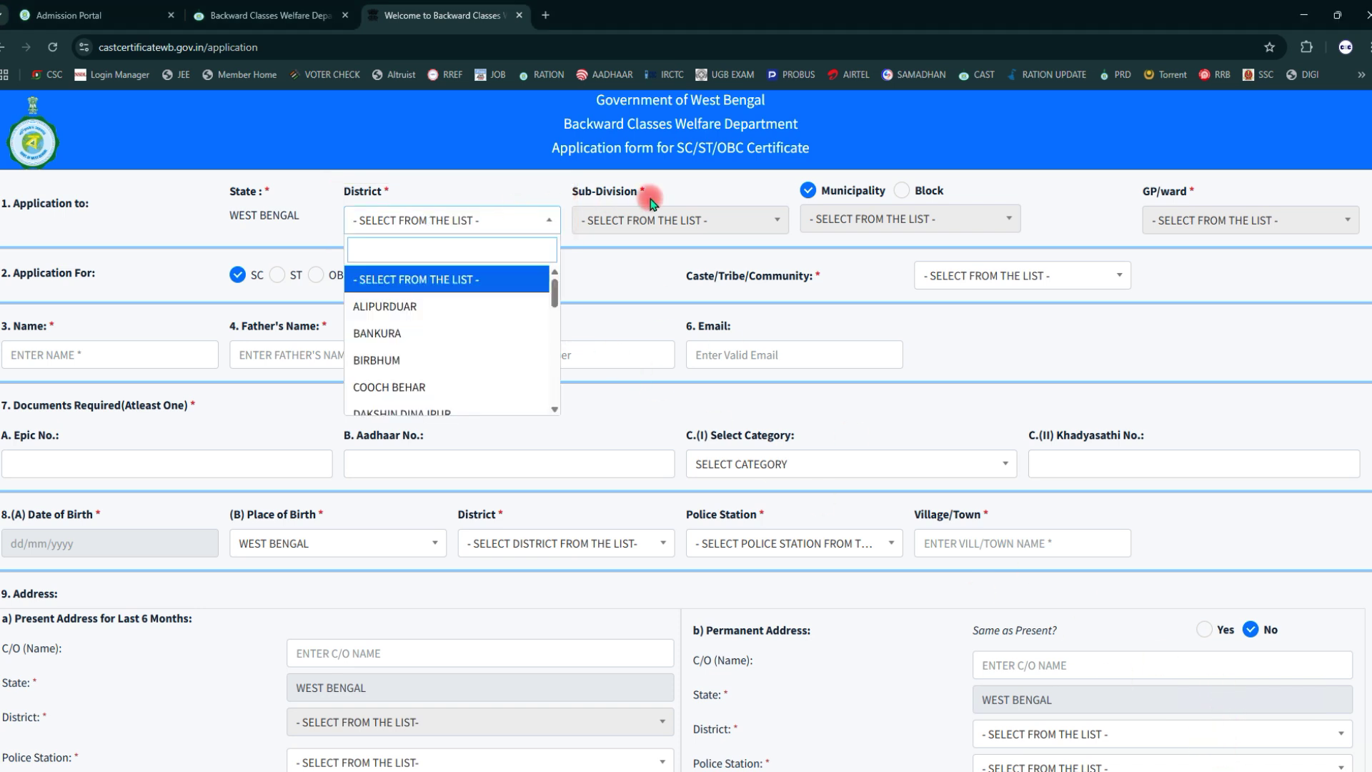
{"action": "scroll", "coordinate": [447, 364], "scroll_direction": "down", "scroll_amount": 2}
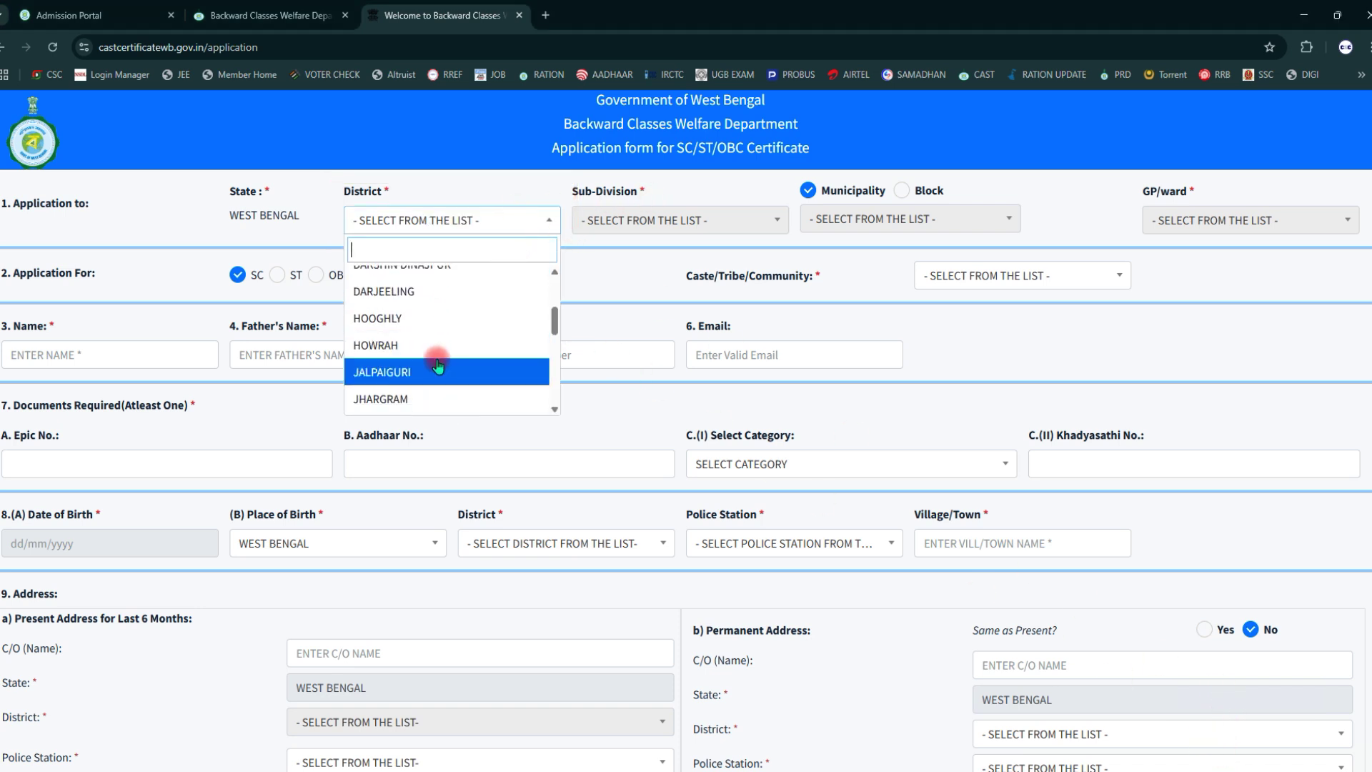
{"action": "scroll", "coordinate": [438, 357], "scroll_direction": "down", "scroll_amount": 1}
{"action": "left_click", "coordinate": [403, 403]}
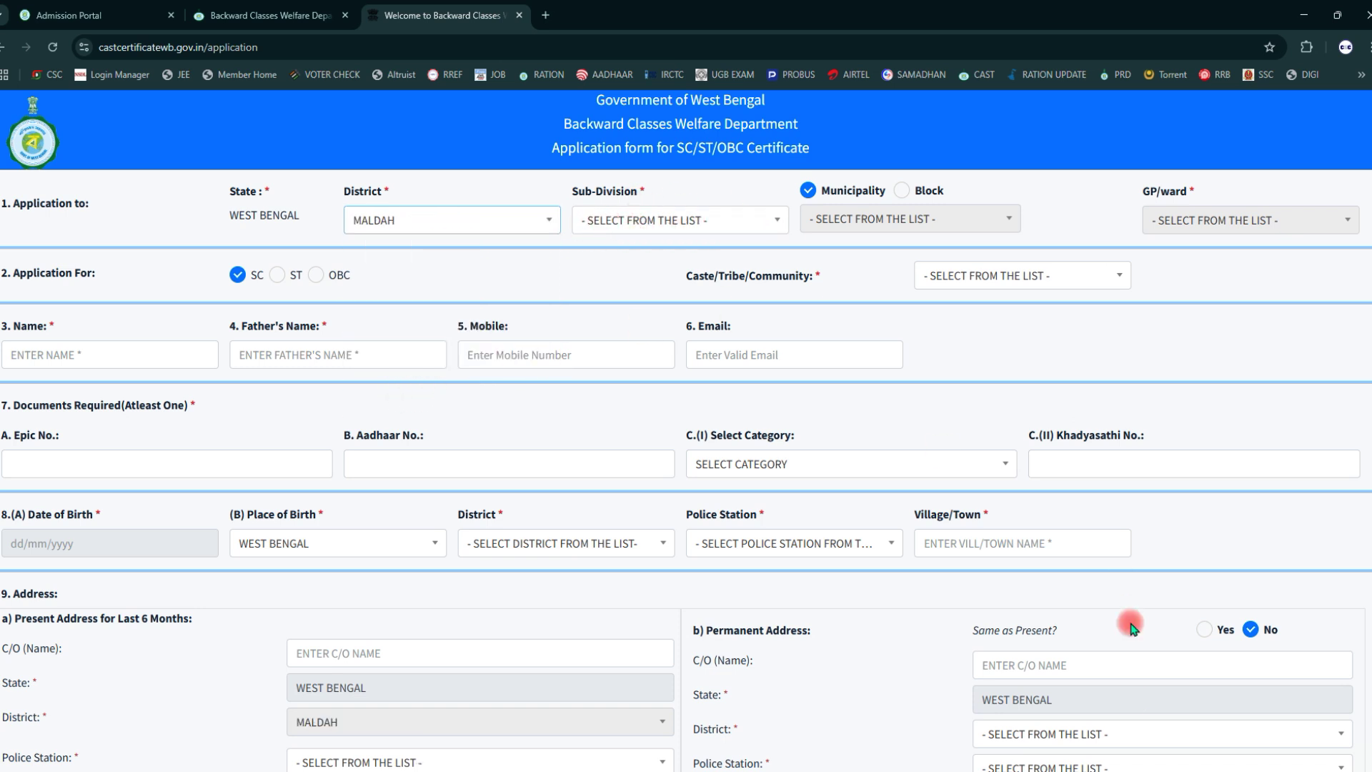
{"action": "left_click", "coordinate": [657, 228]}
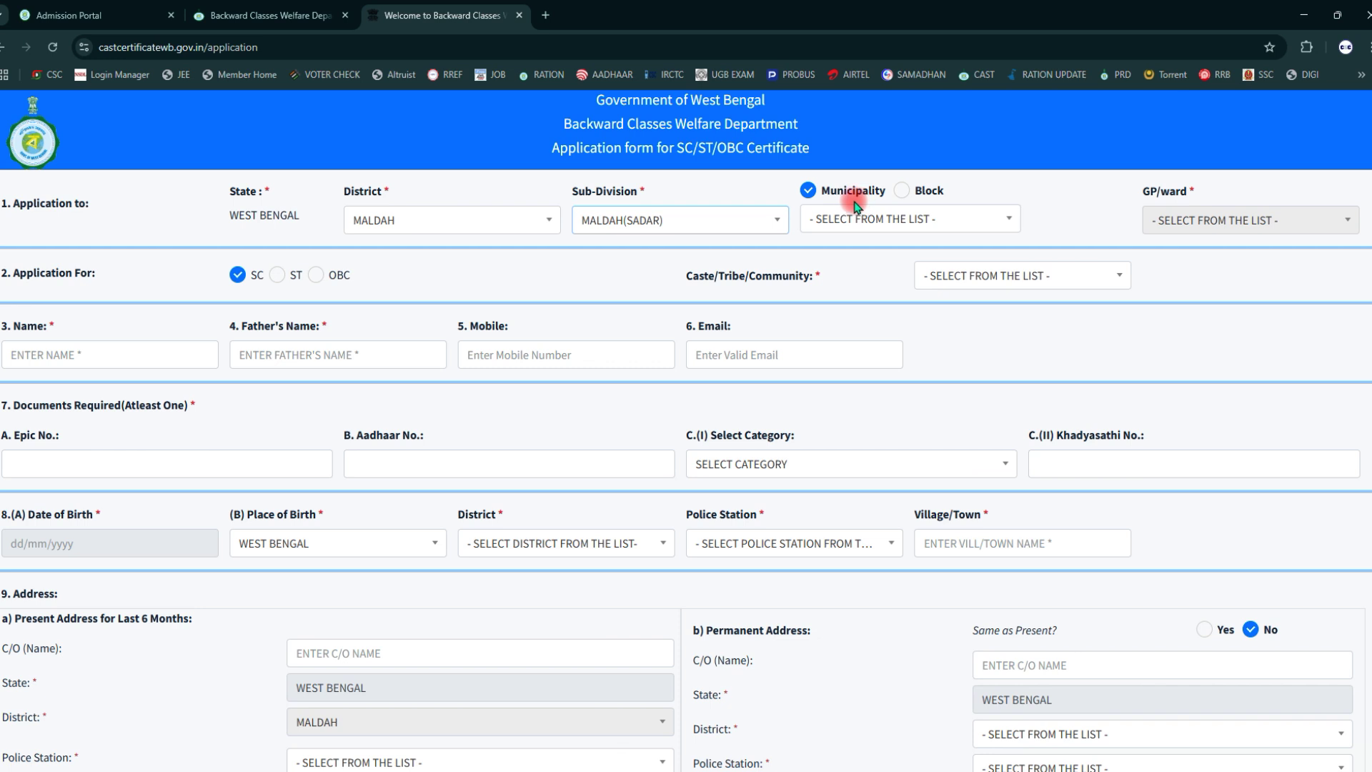
{"action": "left_click", "coordinate": [840, 222]}
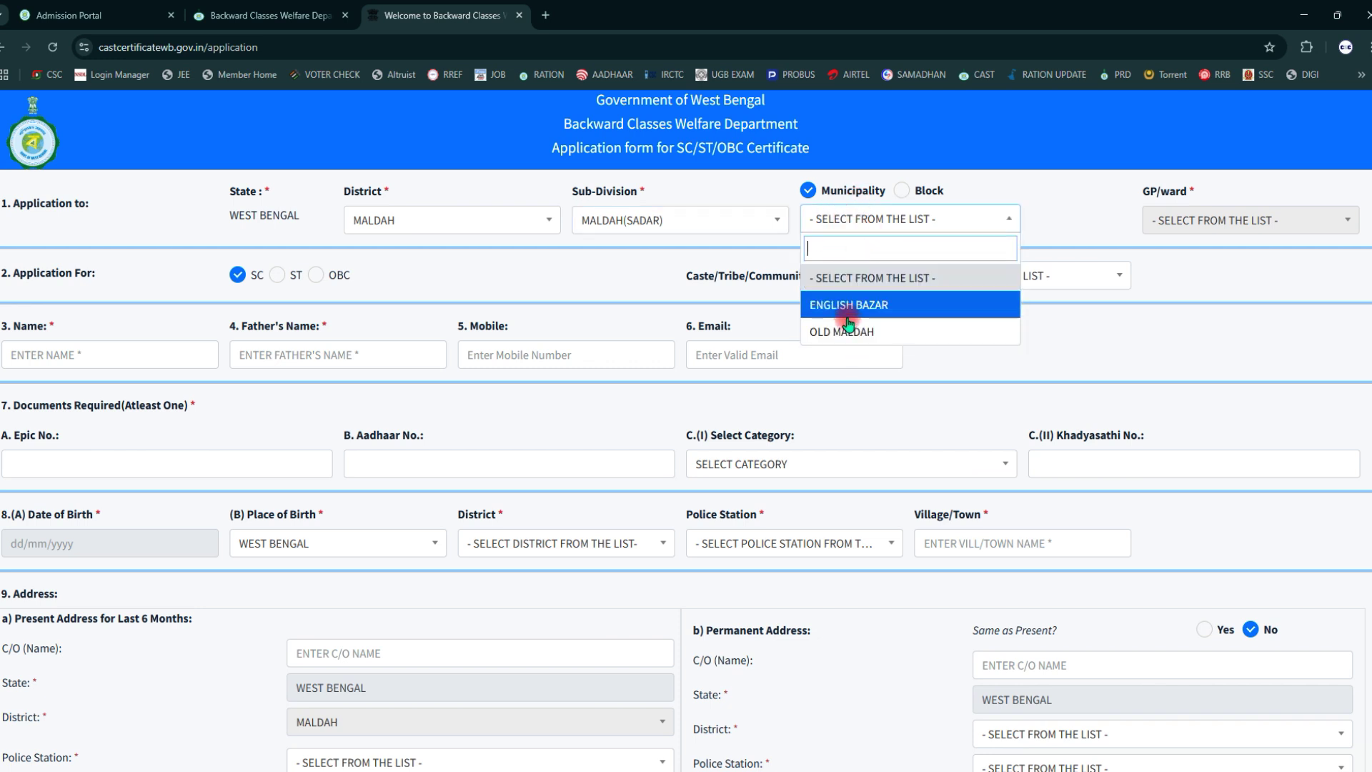
{"action": "left_click", "coordinate": [901, 191]}
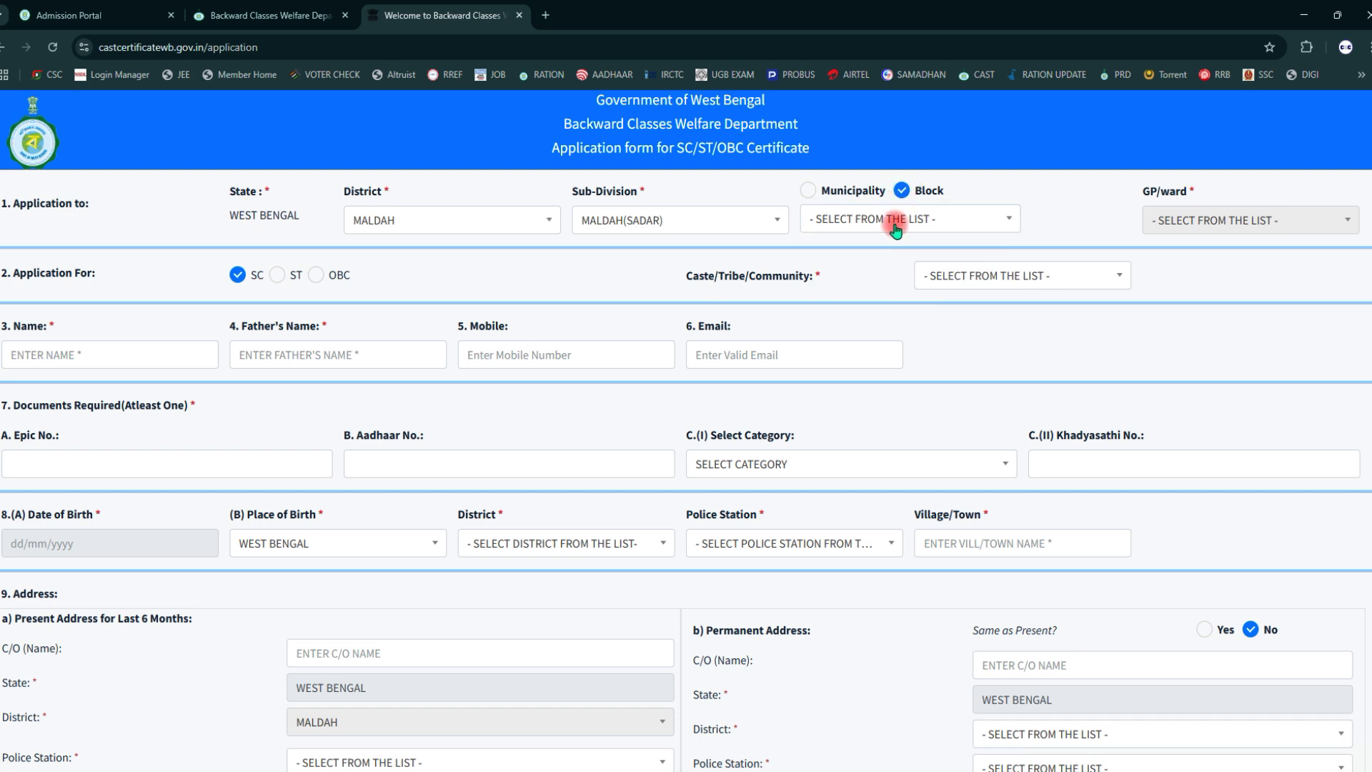
{"action": "left_click", "coordinate": [860, 227]}
{"action": "scroll", "coordinate": [867, 389], "scroll_direction": "down", "scroll_amount": 2}
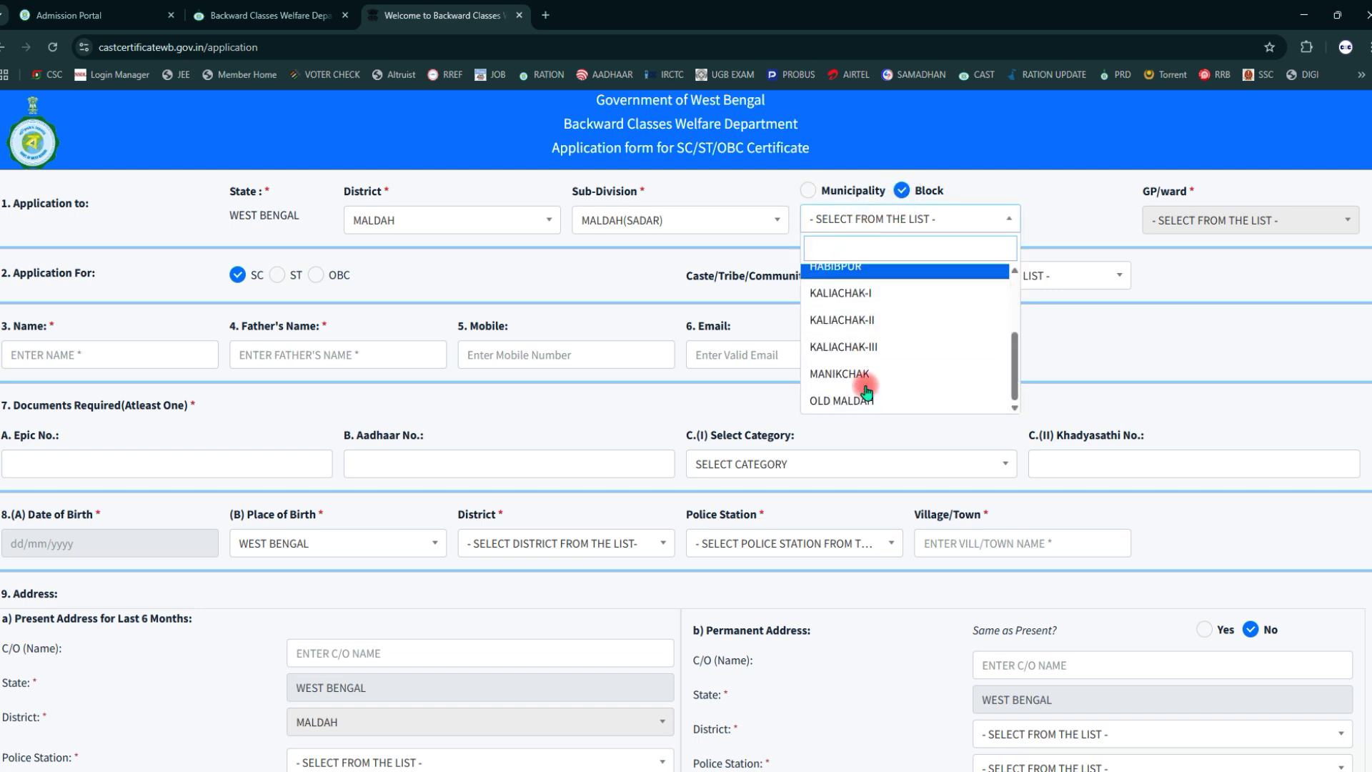
{"action": "scroll", "coordinate": [867, 390], "scroll_direction": "up", "scroll_amount": 2}
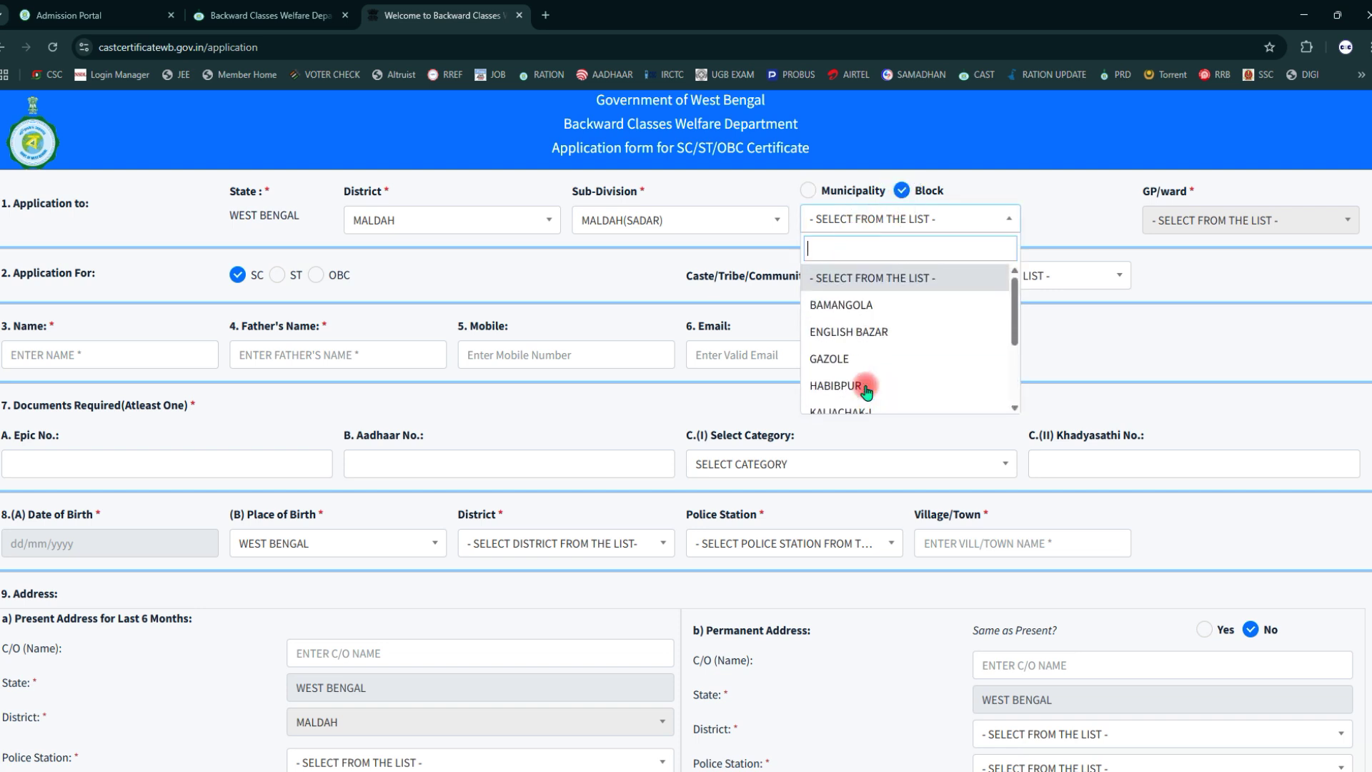
{"action": "left_click", "coordinate": [809, 190]}
Set the municipality to OLD MALDAH and the GP/ward to WARD NO 04
{"action": "left_click", "coordinate": [867, 220]}
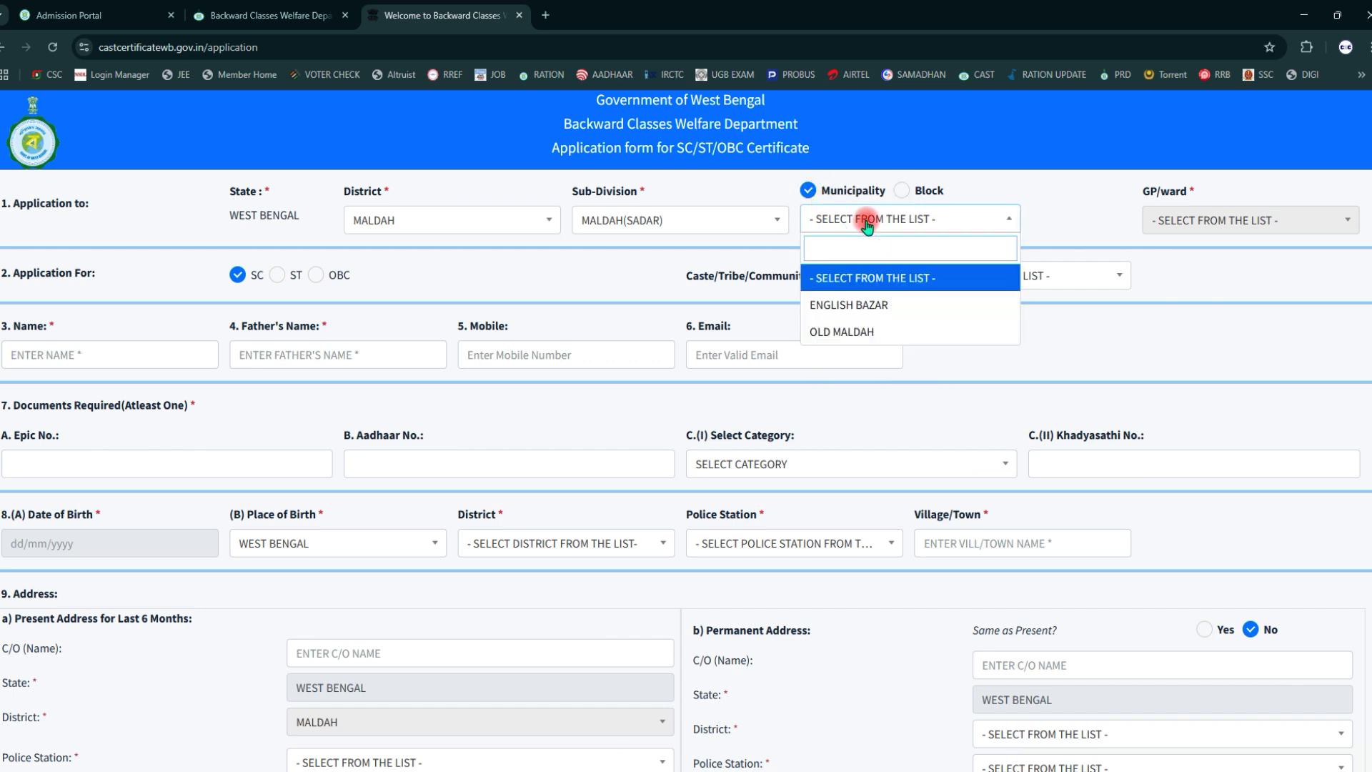
{"action": "left_click", "coordinate": [841, 331]}
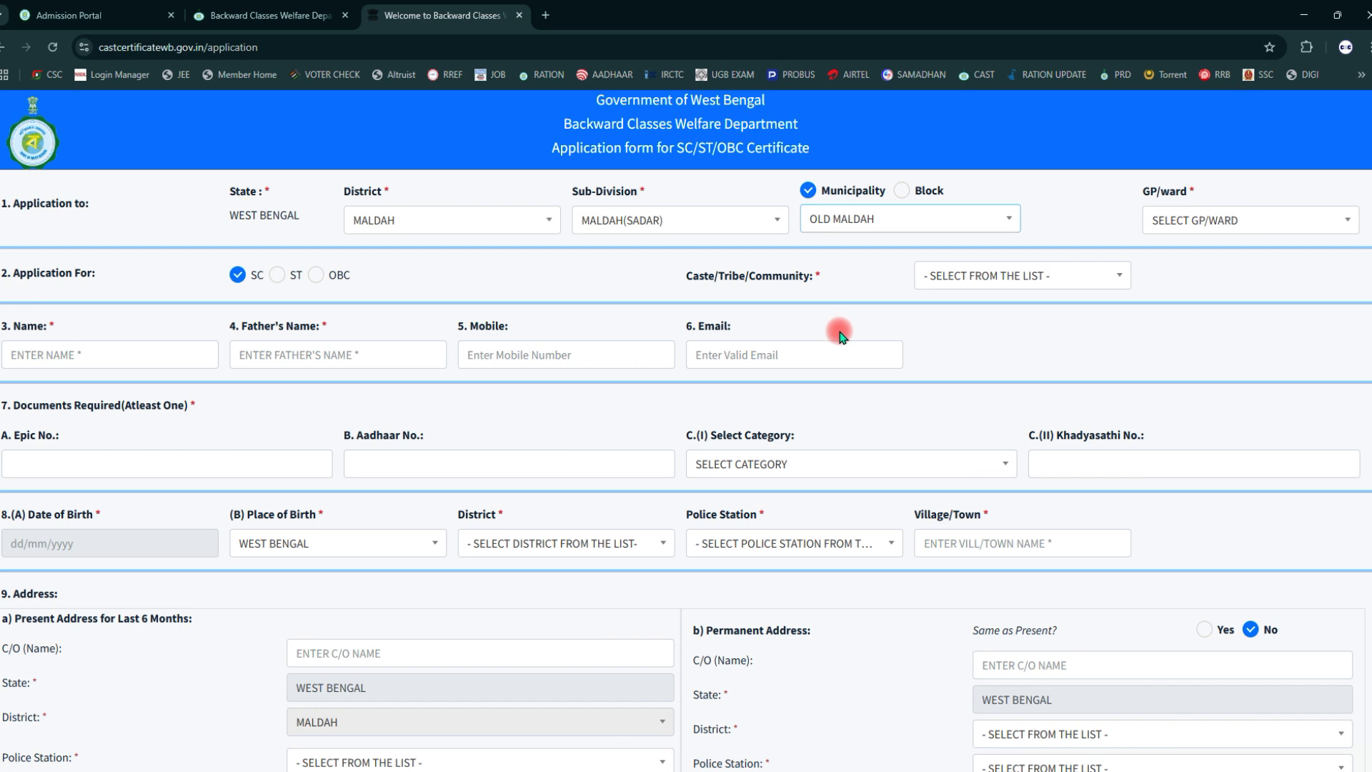
{"action": "left_click", "coordinate": [1174, 214]}
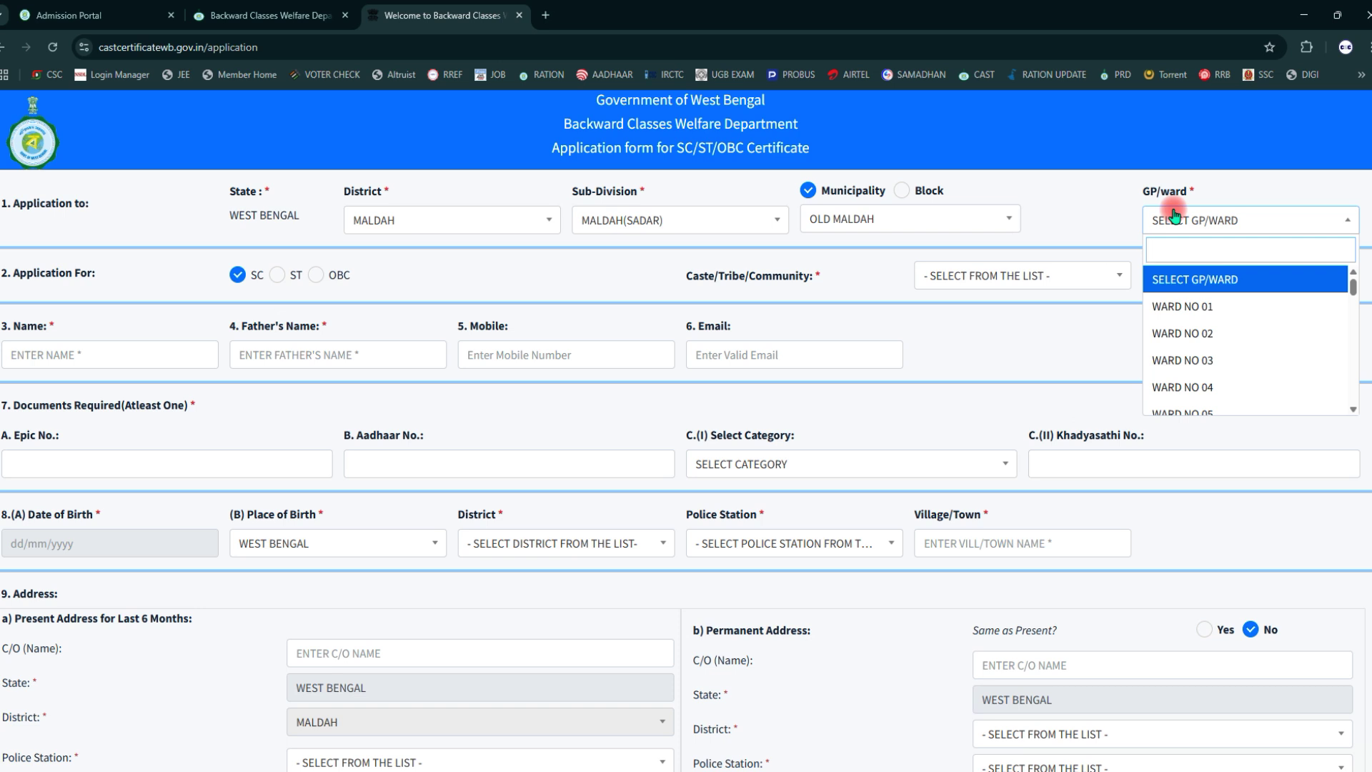
{"action": "left_click", "coordinate": [1202, 385]}
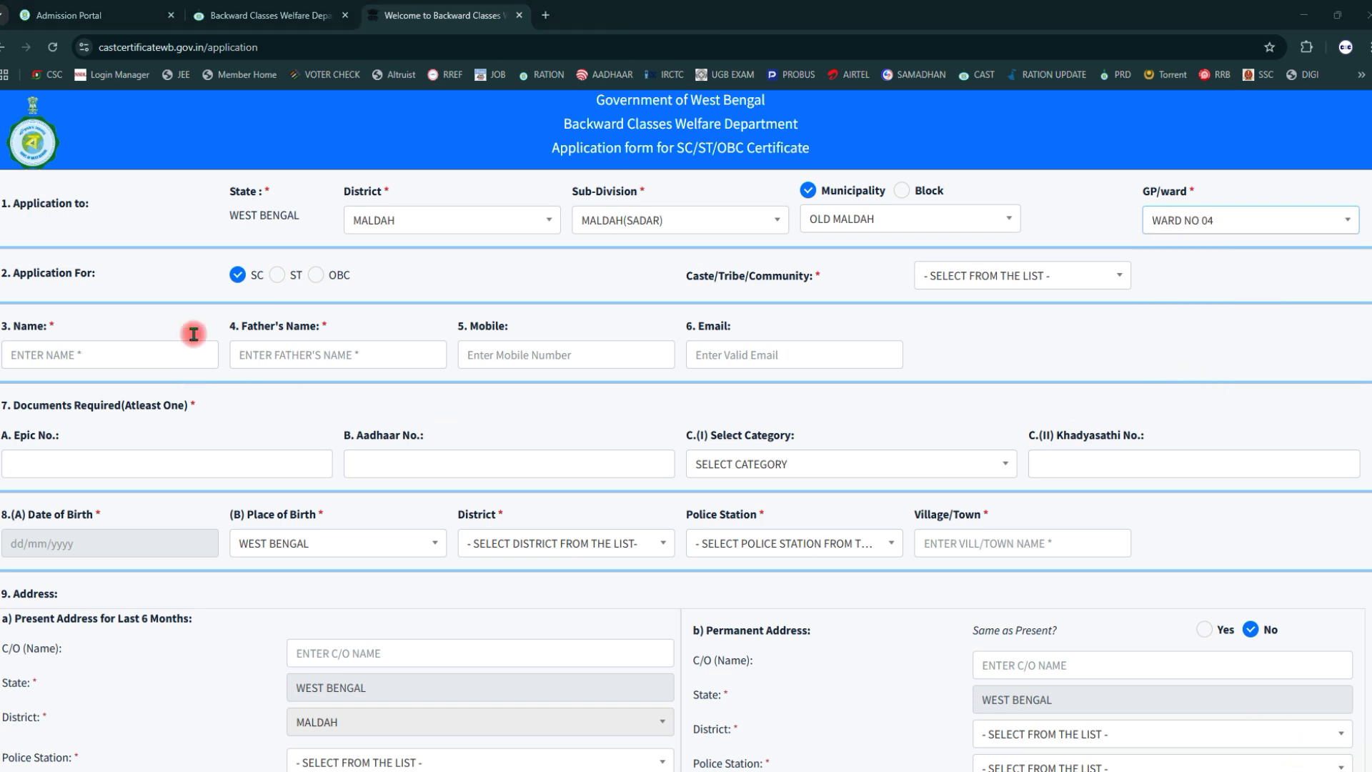
{"action": "left_click", "coordinate": [239, 277]}
{"action": "left_click", "coordinate": [279, 277]}
{"action": "left_click", "coordinate": [319, 278]}
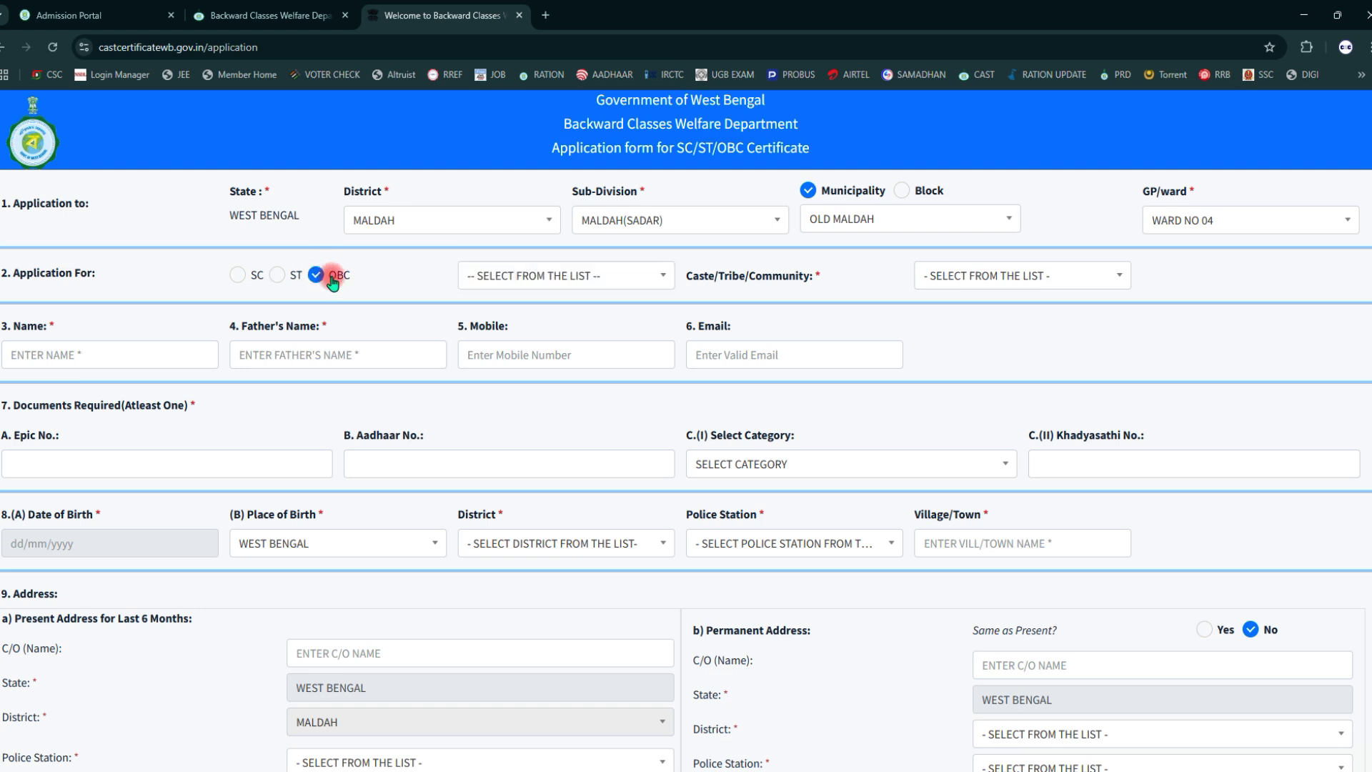
{"action": "left_click", "coordinate": [503, 271]}
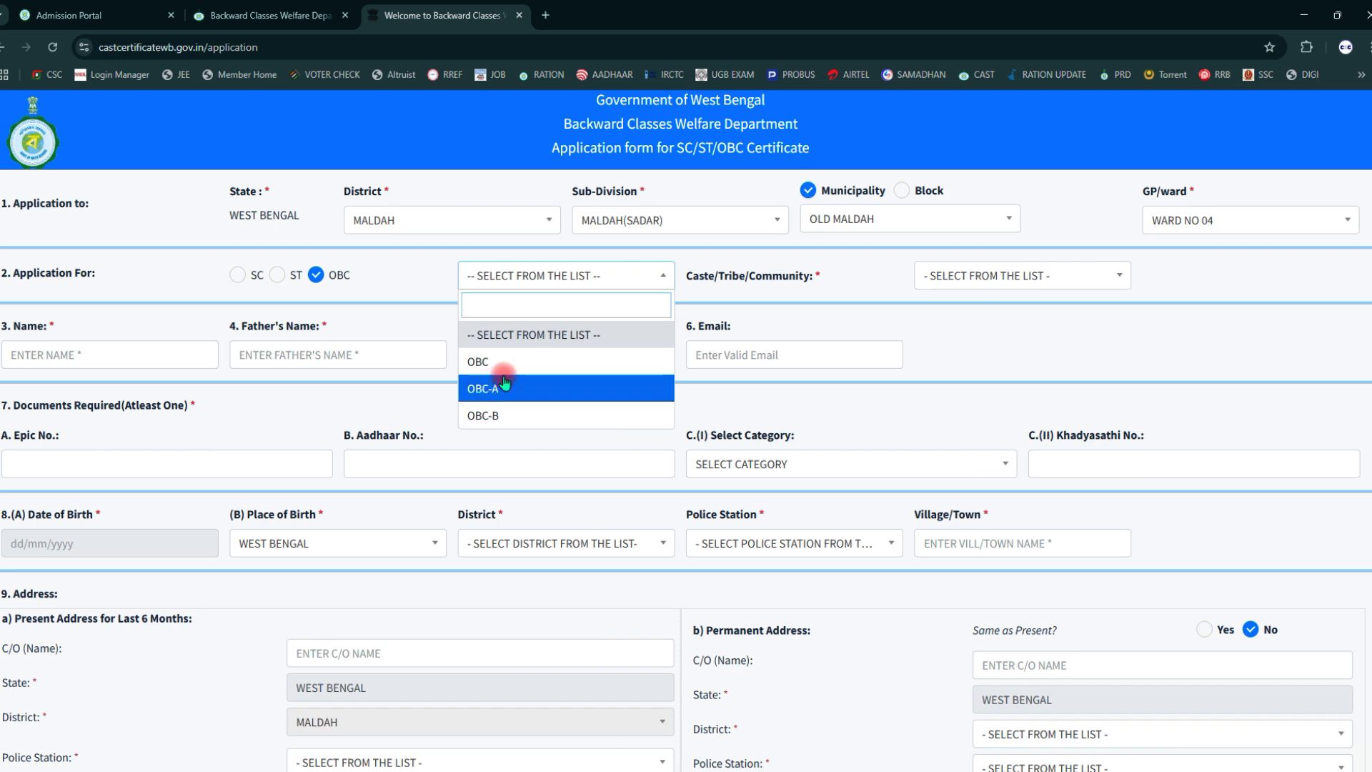
{"action": "left_click", "coordinate": [423, 245]}
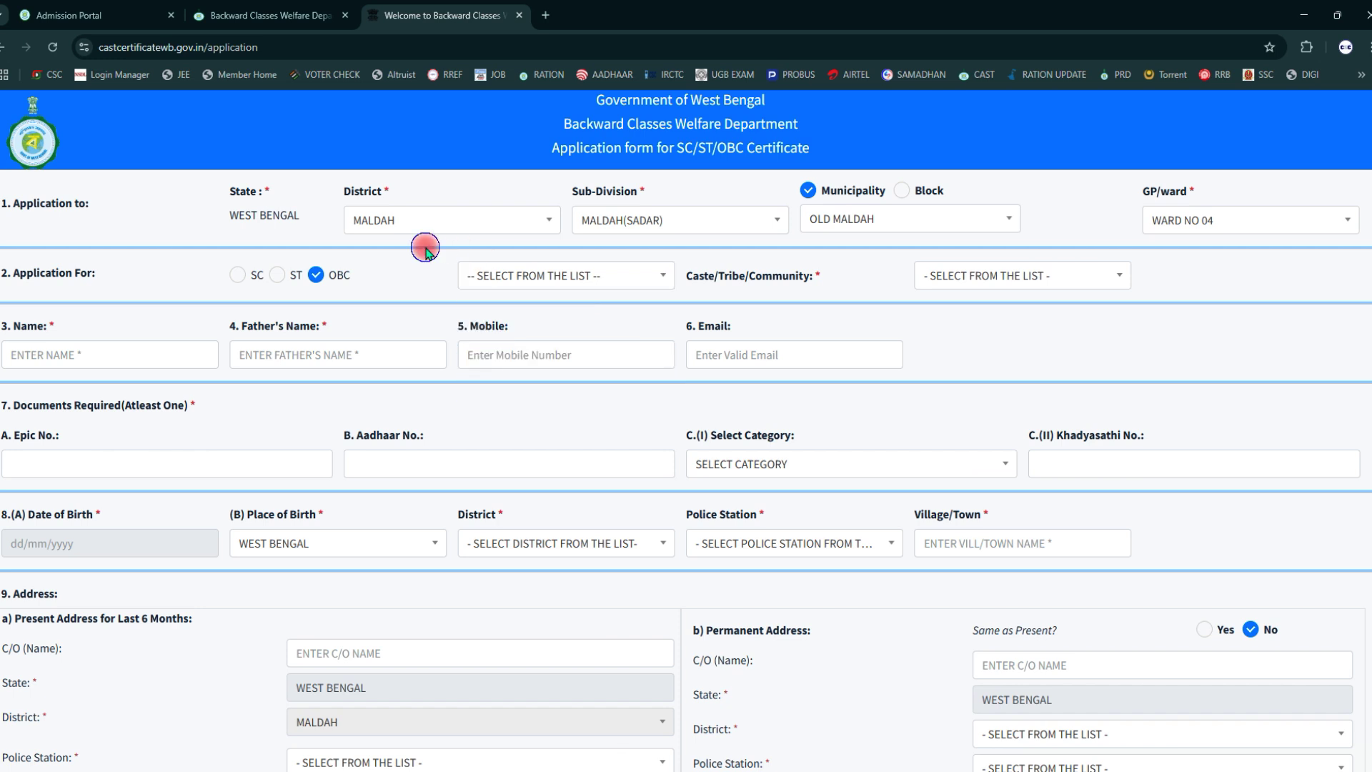
{"action": "left_click", "coordinate": [238, 277]}
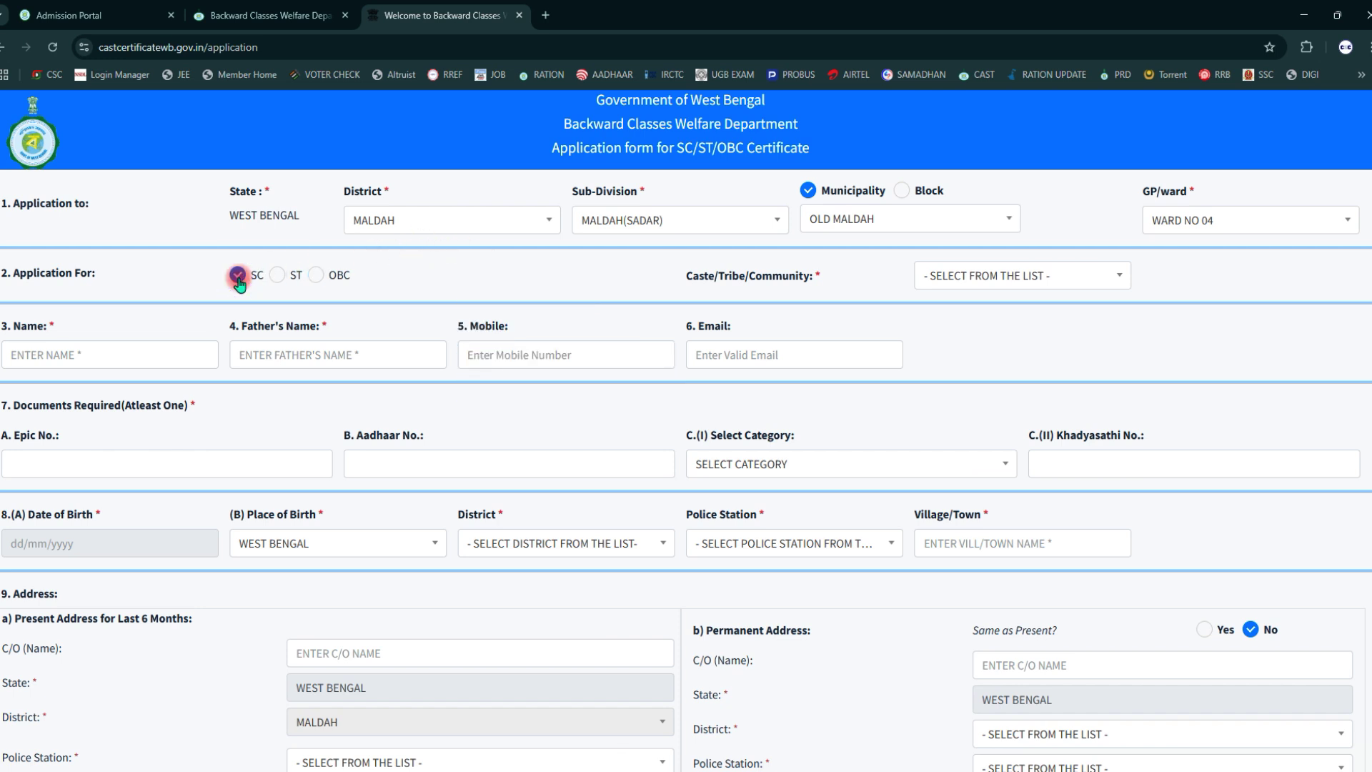
Set the Caste/Tribe/Community of the SC application to BHUIMALI
{"action": "left_click", "coordinate": [1000, 275]}
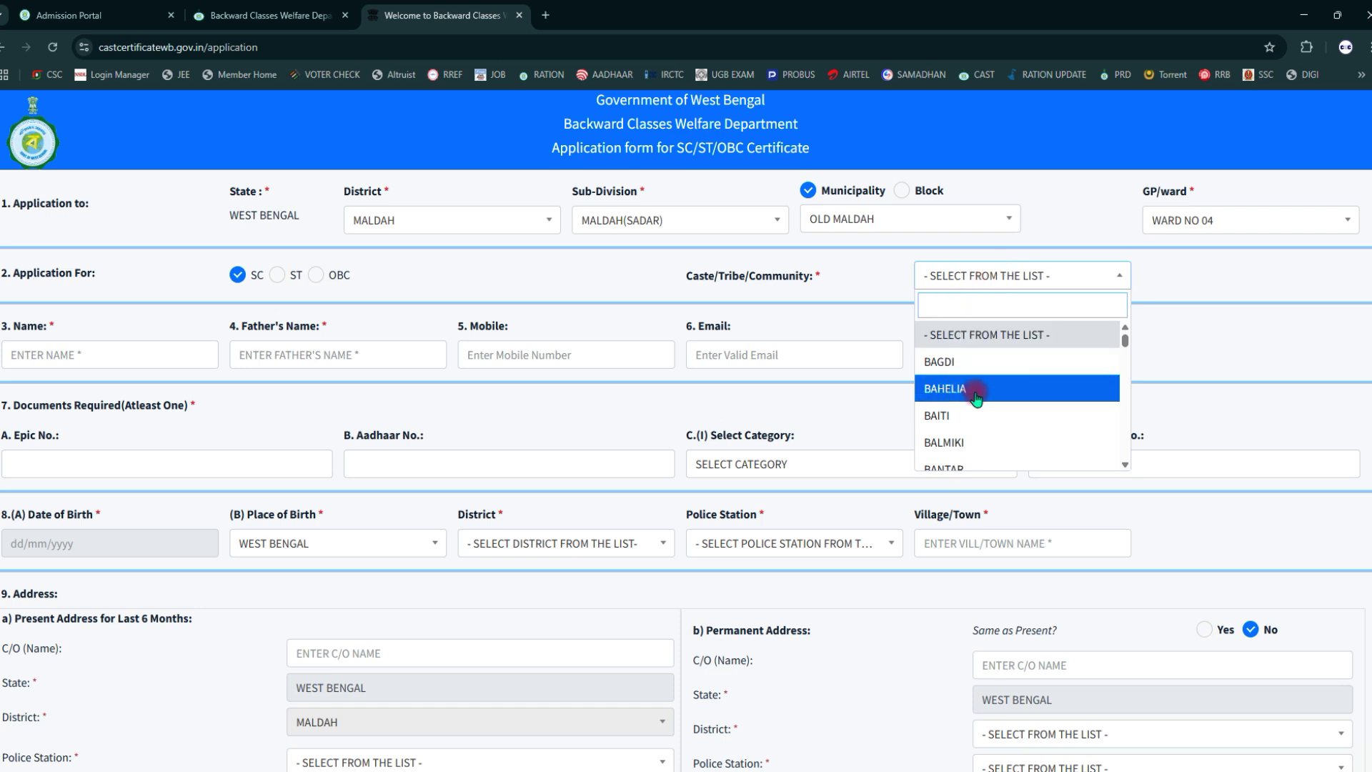
{"action": "scroll", "coordinate": [994, 432], "scroll_direction": "down", "scroll_amount": 3}
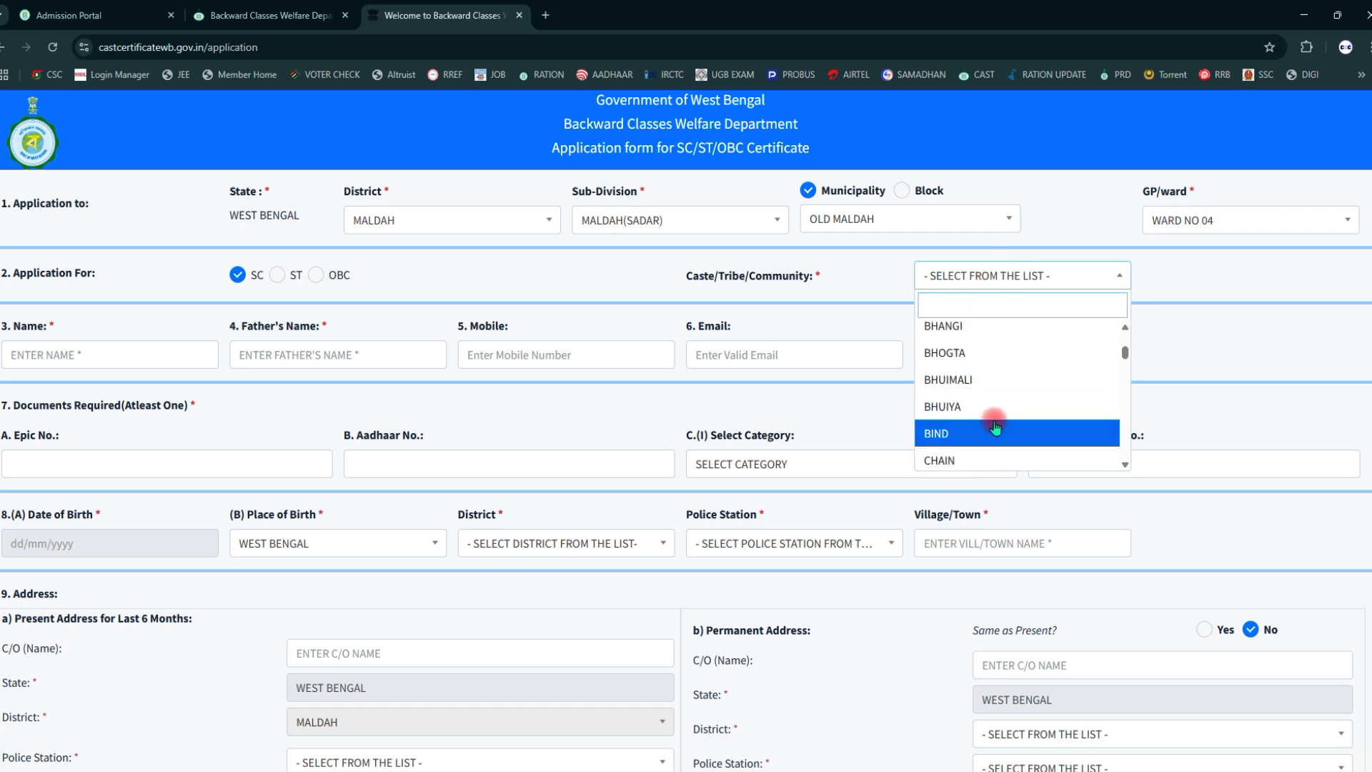
{"action": "left_click", "coordinate": [958, 380]}
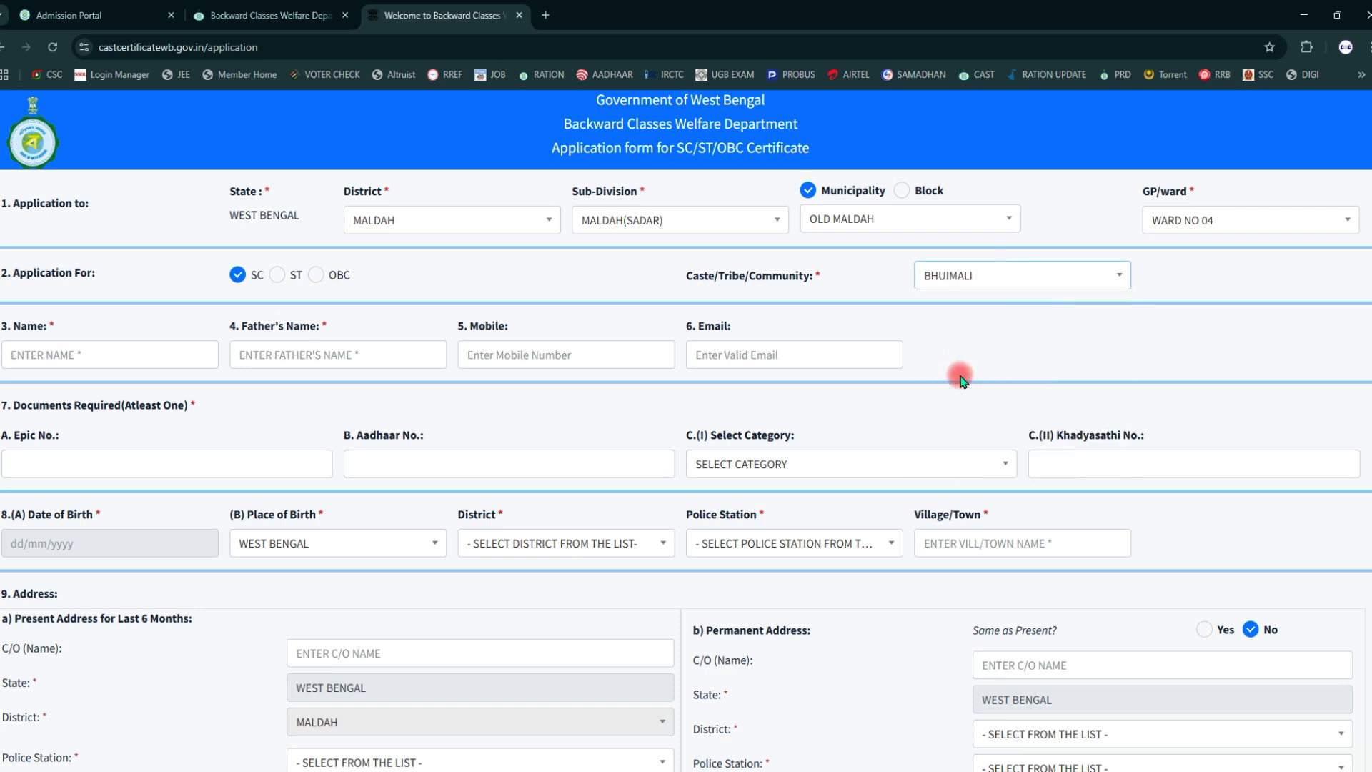
{"action": "left_click", "coordinate": [49, 353]}
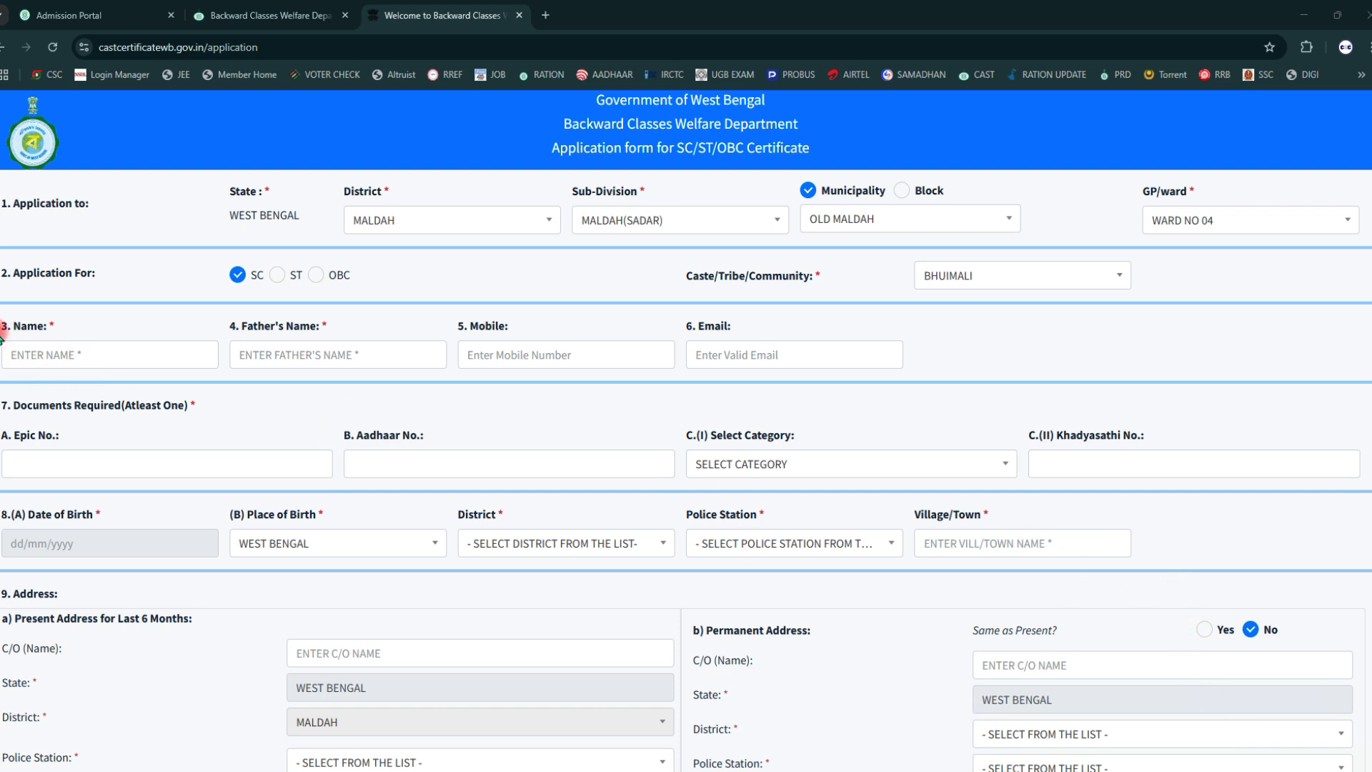
{"action": "left_click_drag", "start_coordinate": [10, 361], "coordinate": [174, 384]}
{"action": "mouse_move", "coordinate": [3, 318]}
{"action": "left_mouse_down"}
{"action": "mouse_move", "coordinate": [118, 379]}
{"action": "mouse_move", "coordinate": [224, 377]}
{"action": "left_mouse_up"}
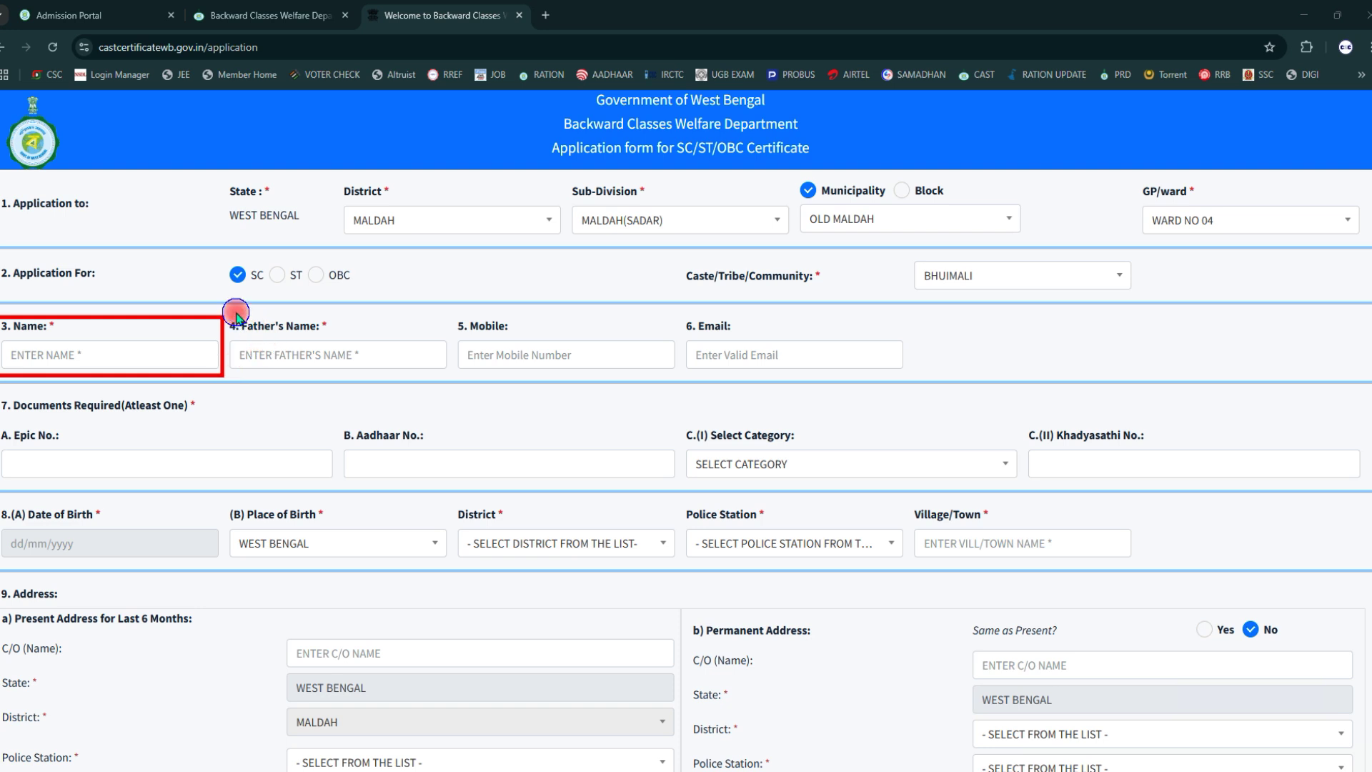
{"action": "mouse_move", "coordinate": [236, 313]}
{"action": "left_mouse_down"}
{"action": "mouse_move", "coordinate": [278, 386]}
{"action": "mouse_move", "coordinate": [451, 390]}
{"action": "left_mouse_up"}
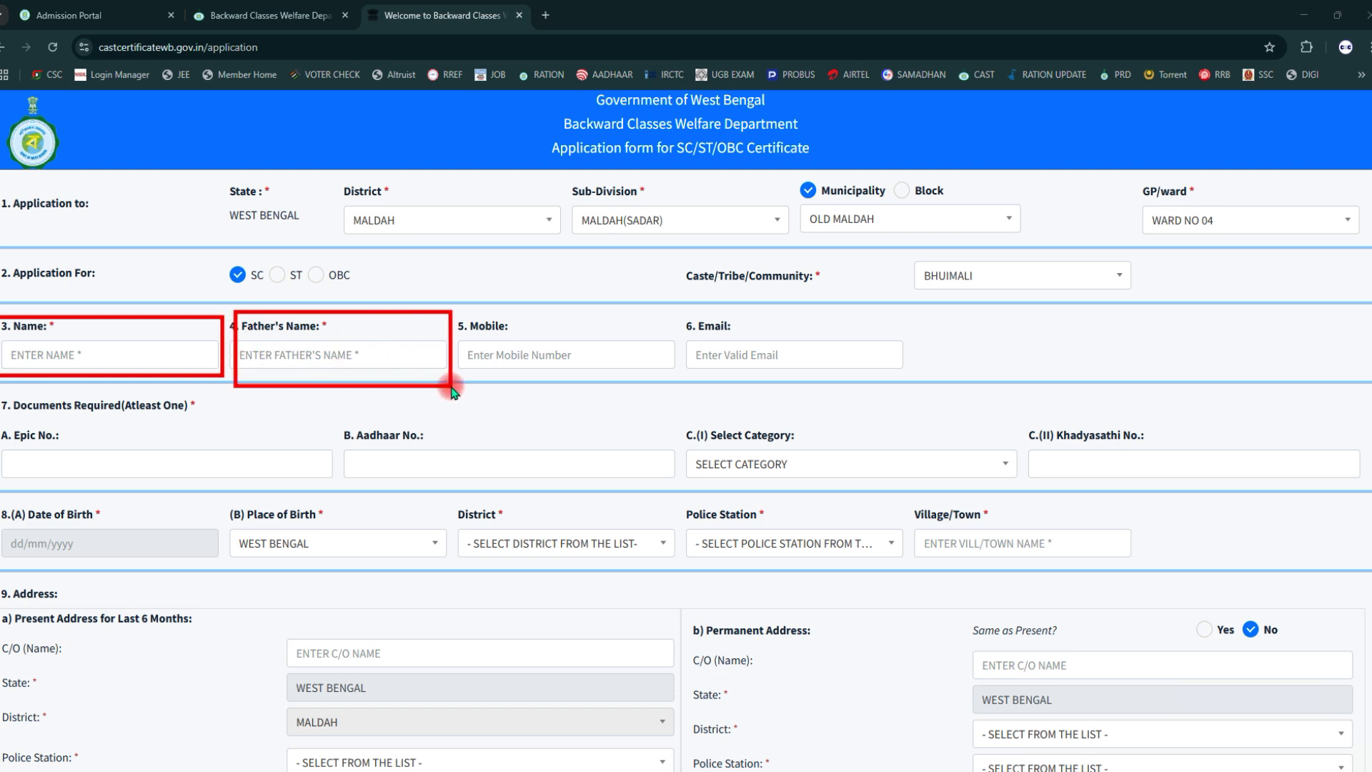
{"action": "mouse_move", "coordinate": [467, 312]}
{"action": "left_mouse_down"}
{"action": "mouse_move", "coordinate": [481, 393]}
{"action": "mouse_move", "coordinate": [647, 384]}
{"action": "left_mouse_up"}
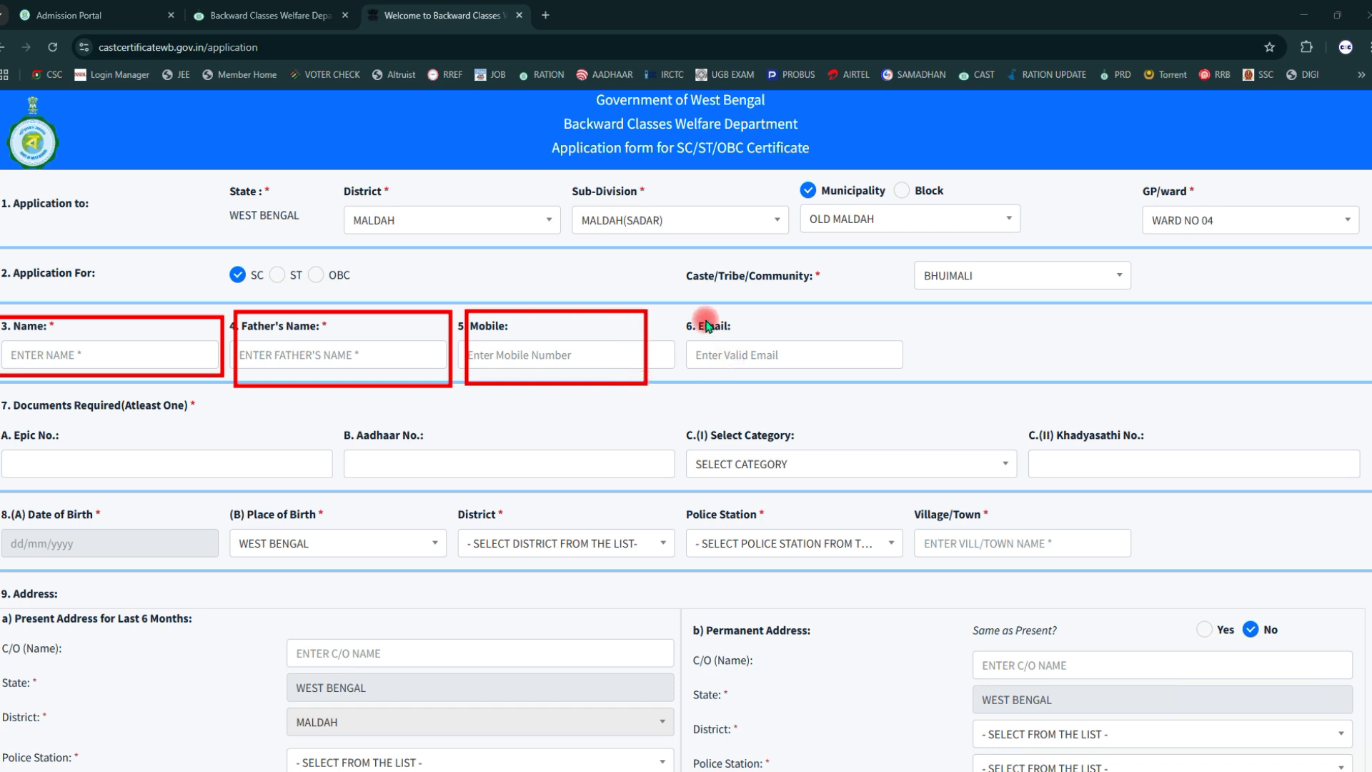
{"action": "mouse_move", "coordinate": [683, 311]}
{"action": "left_mouse_down"}
{"action": "mouse_move", "coordinate": [687, 337]}
{"action": "mouse_move", "coordinate": [751, 392]}
{"action": "mouse_move", "coordinate": [906, 393]}
{"action": "left_mouse_up"}
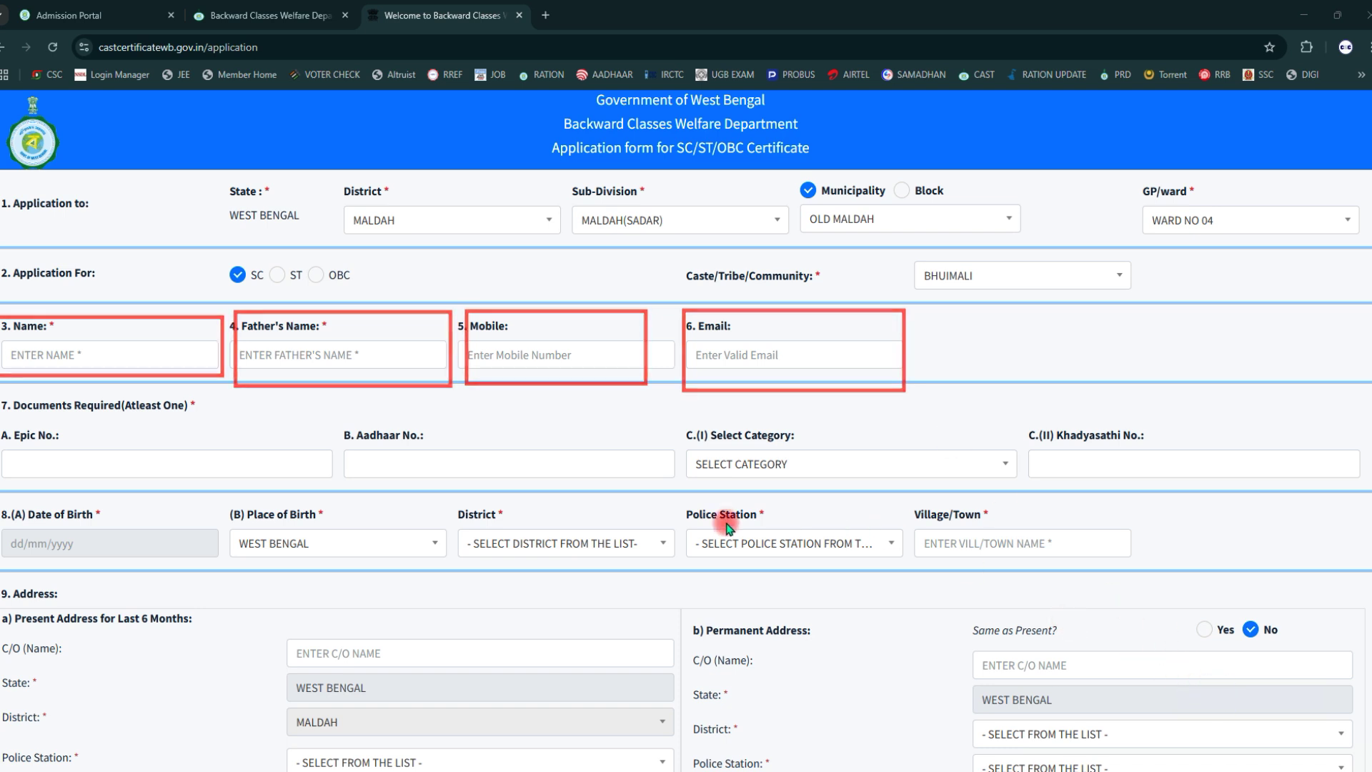
{"action": "left_click_drag", "start_coordinate": [635, 510], "coordinate": [719, 351]}
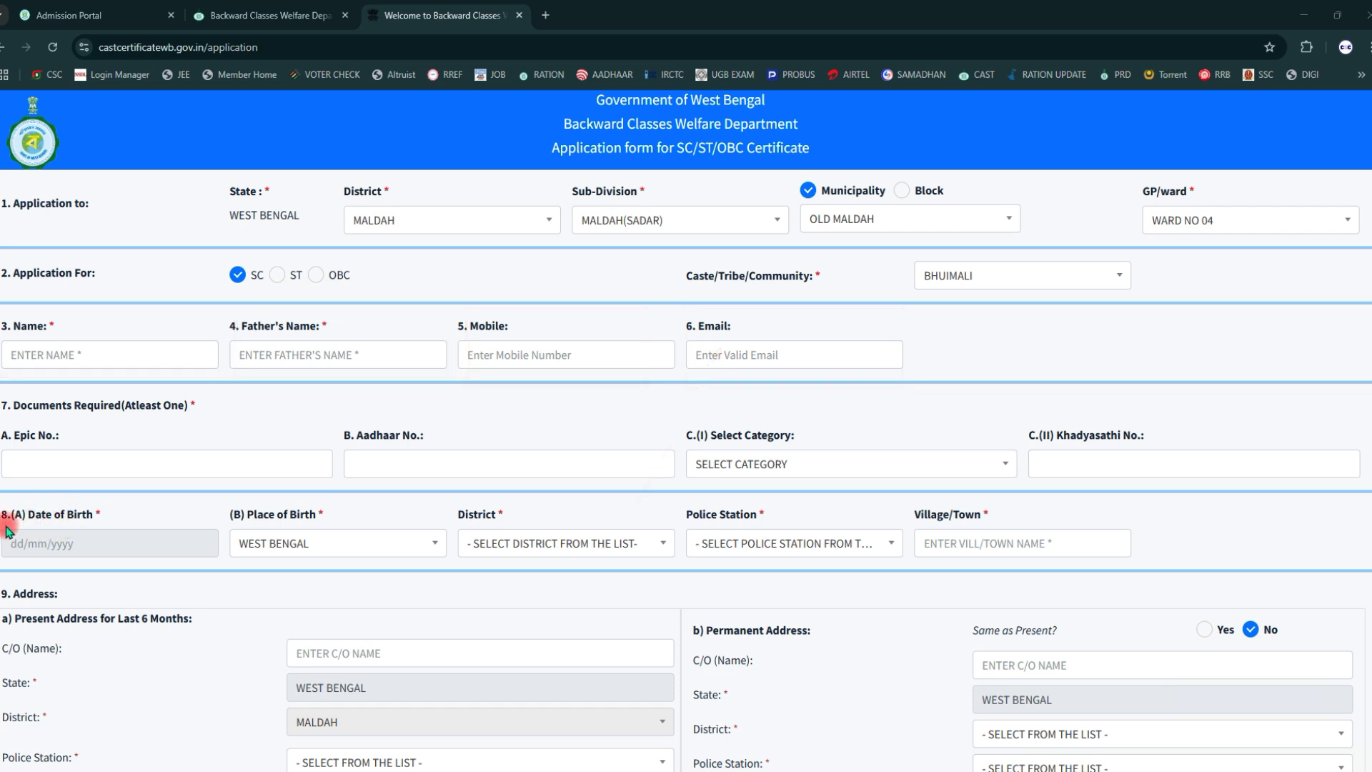
{"action": "left_click_drag", "start_coordinate": [4, 526], "coordinate": [67, 465]}
{"action": "left_click_drag", "start_coordinate": [341, 539], "coordinate": [393, 489]}
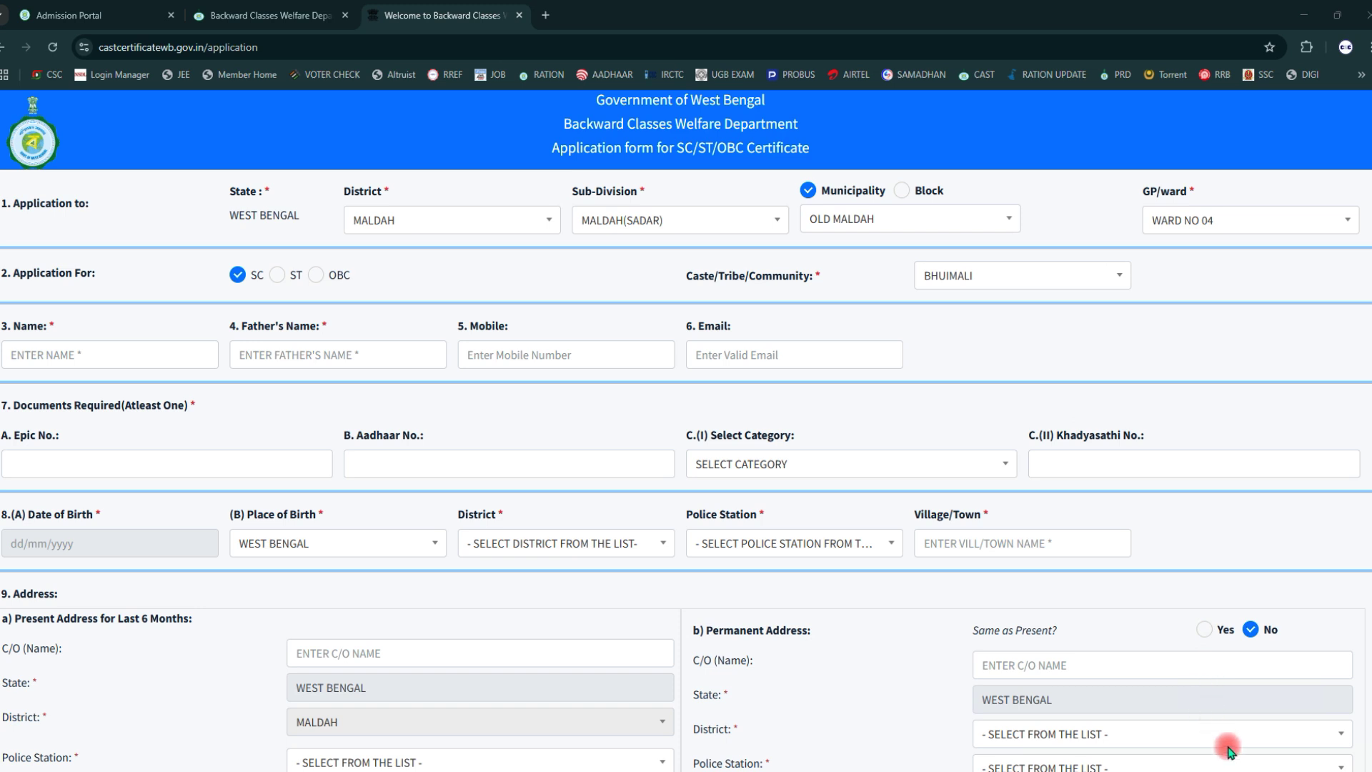
{"action": "left_click", "coordinate": [765, 461]}
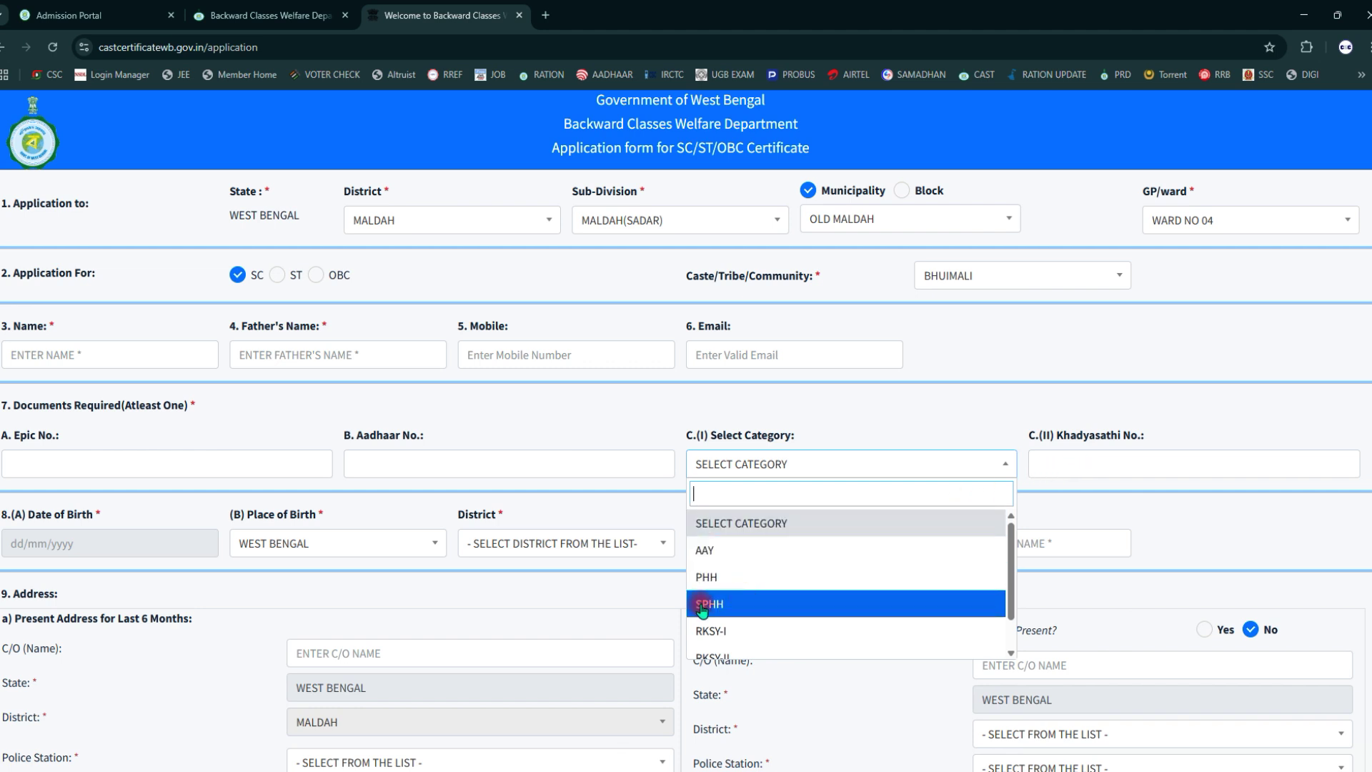
{"action": "left_click", "coordinate": [1009, 440]}
Enter the applicant's Aadhaar number in the Documents Required section
{"action": "left_click", "coordinate": [418, 458]}
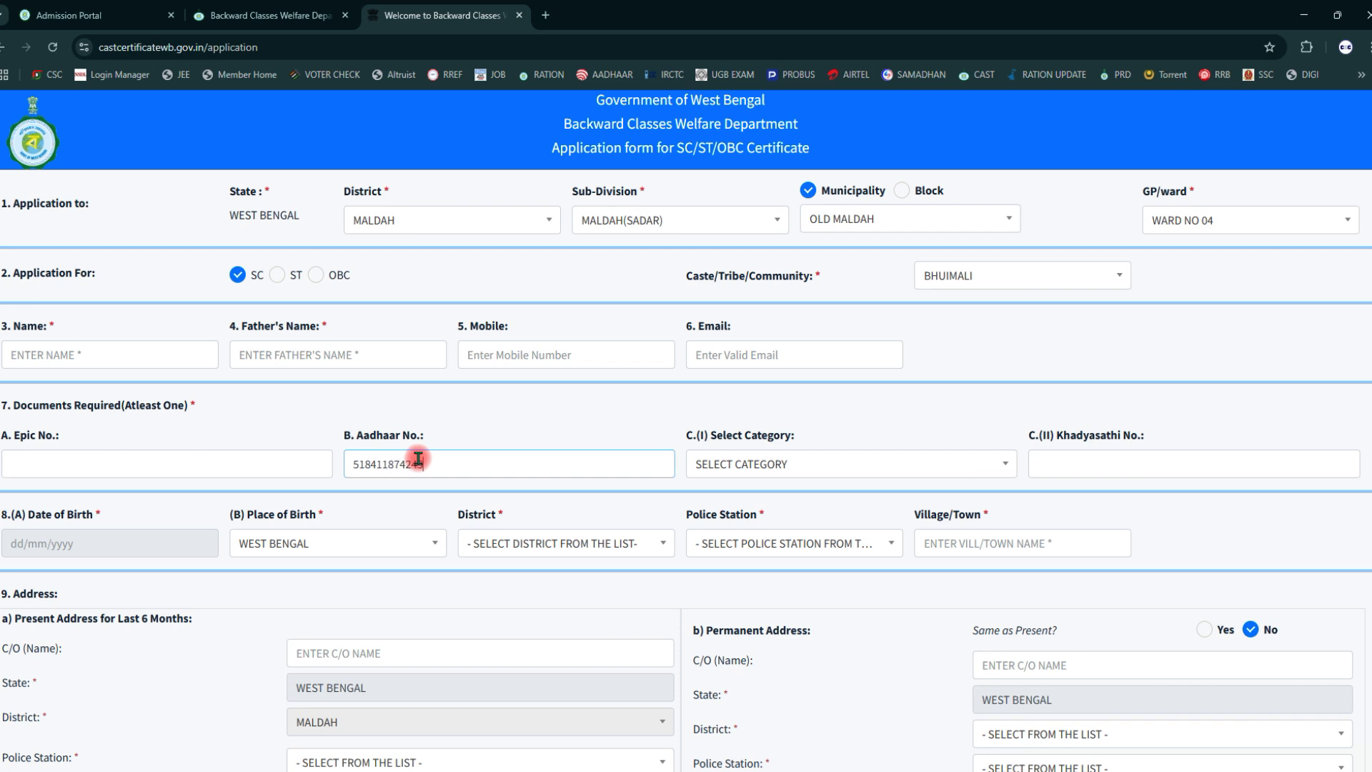
Set the applicant's date of birth in section 8 by picking its year, month and day
{"action": "scroll", "coordinate": [418, 458], "scroll_direction": "down", "scroll_amount": 4}
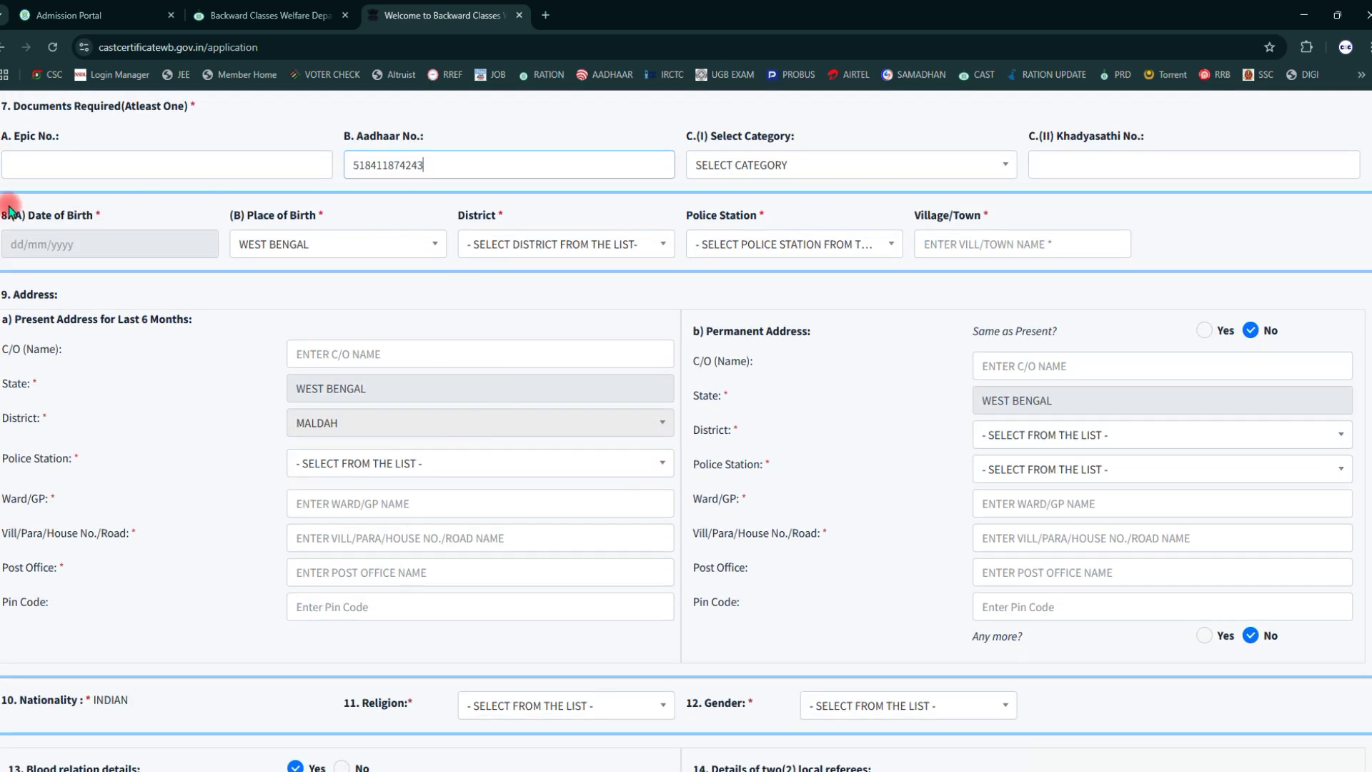
{"action": "left_click", "coordinate": [65, 249]}
{"action": "left_click", "coordinate": [102, 276]}
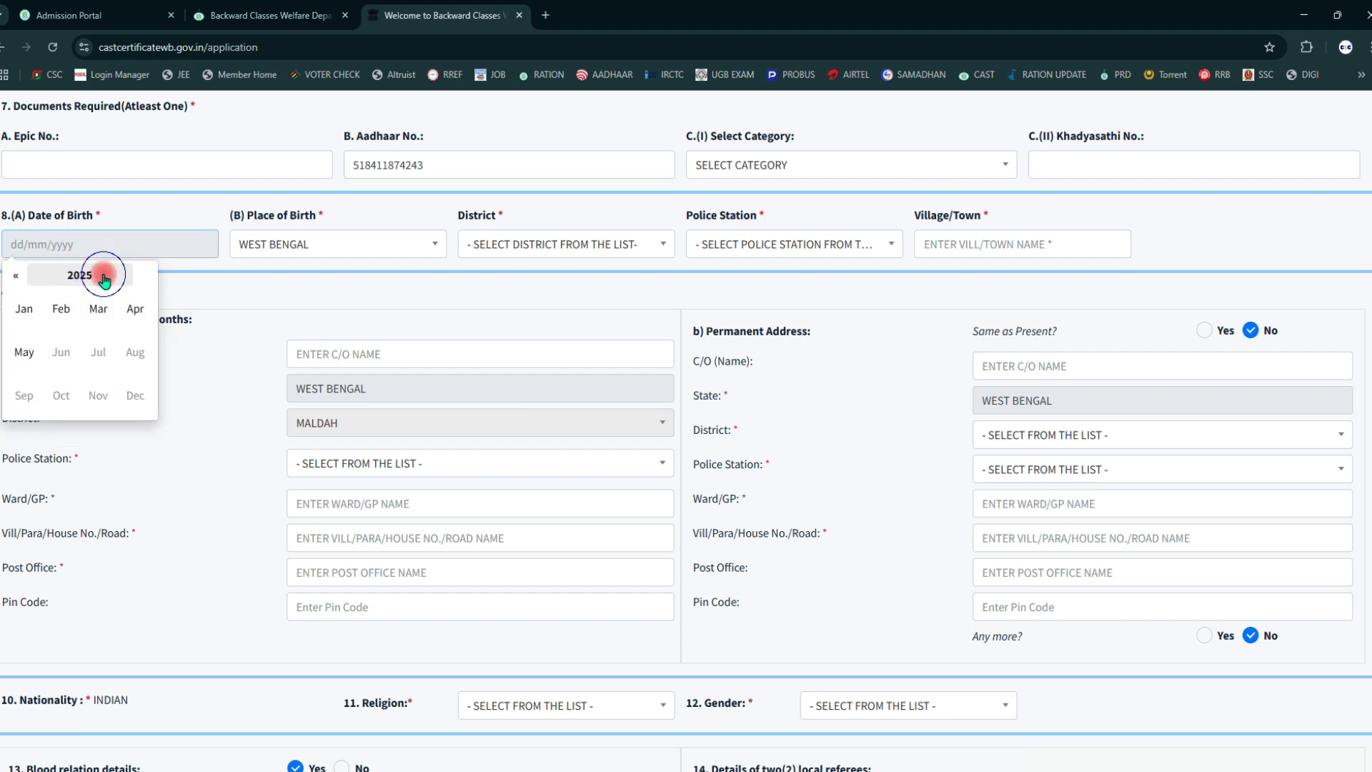
{"action": "left_click", "coordinate": [81, 275]}
{"action": "left_click", "coordinate": [17, 280]}
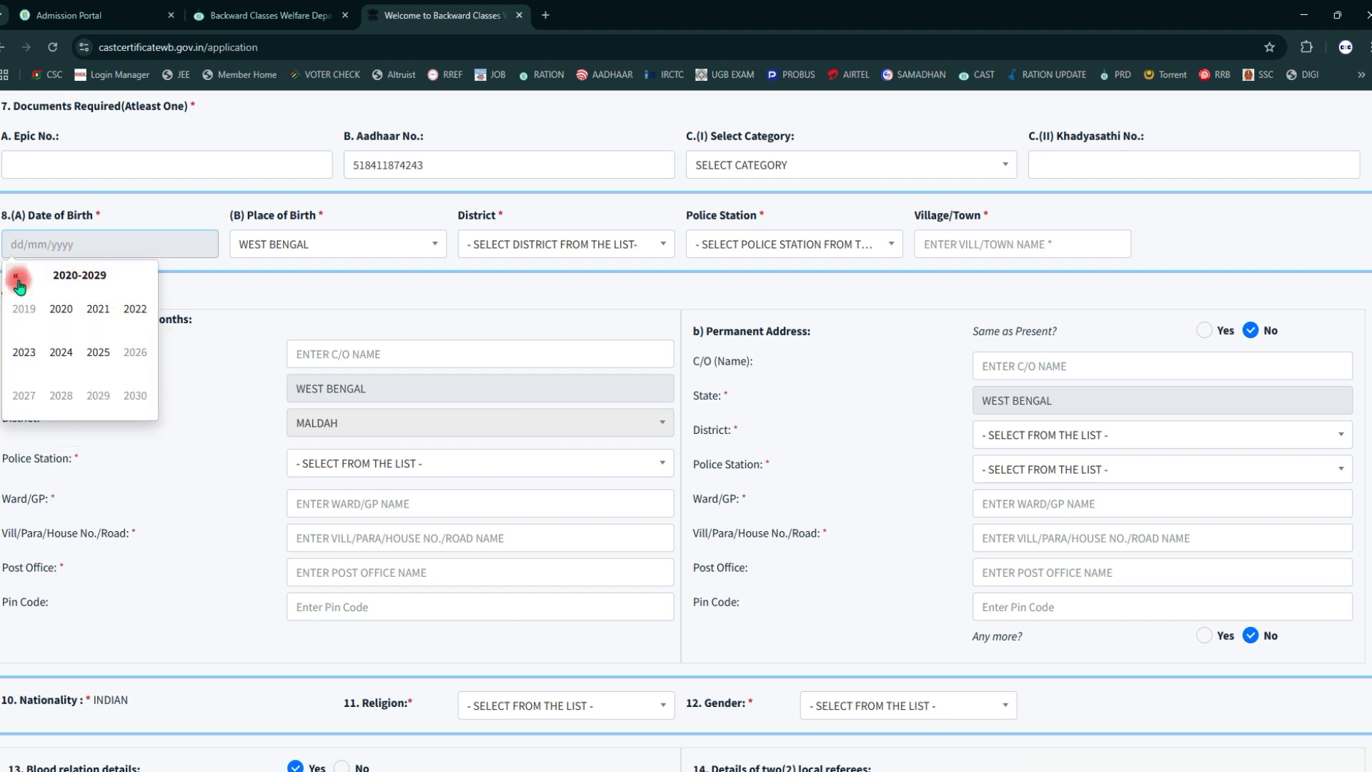
{"action": "left_click", "coordinate": [17, 279]}
{"action": "left_click", "coordinate": [64, 310]}
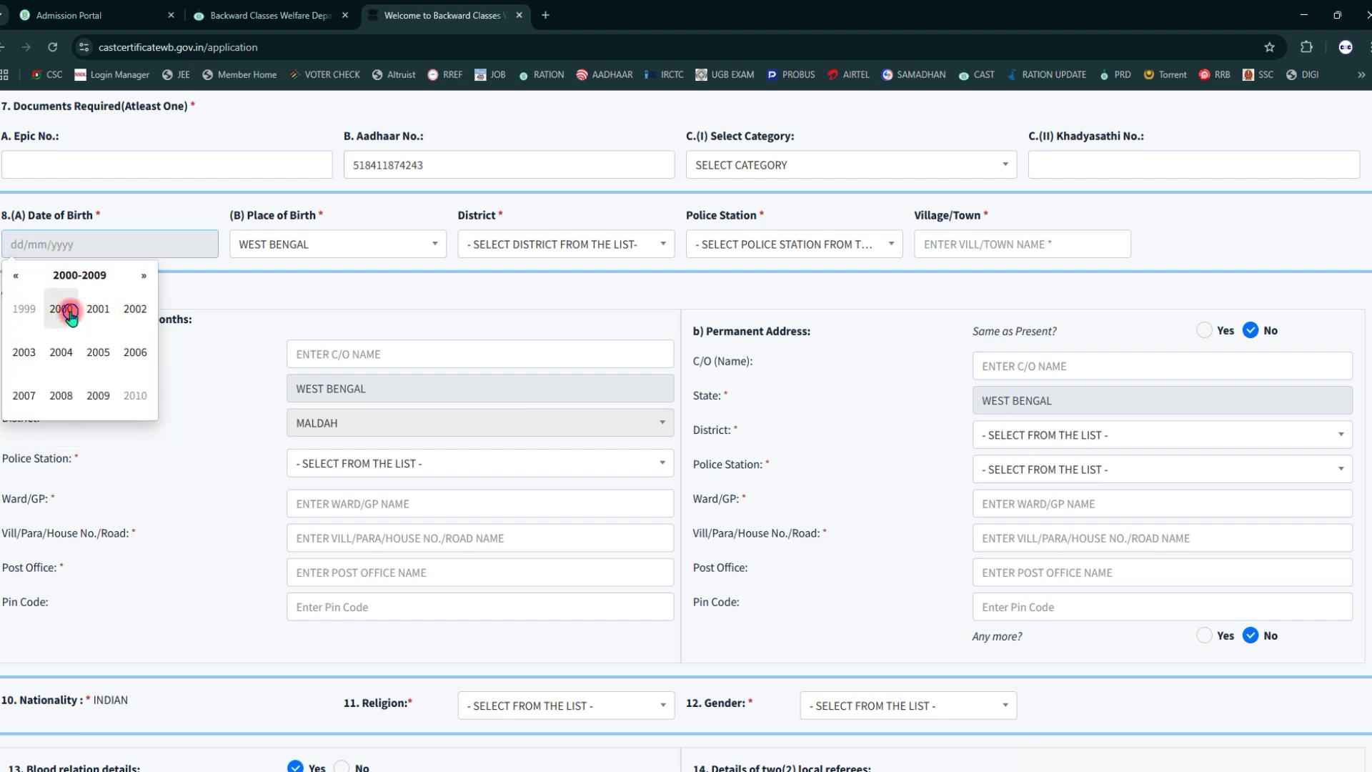
{"action": "left_click", "coordinate": [25, 309]}
{"action": "left_click", "coordinate": [143, 325]}
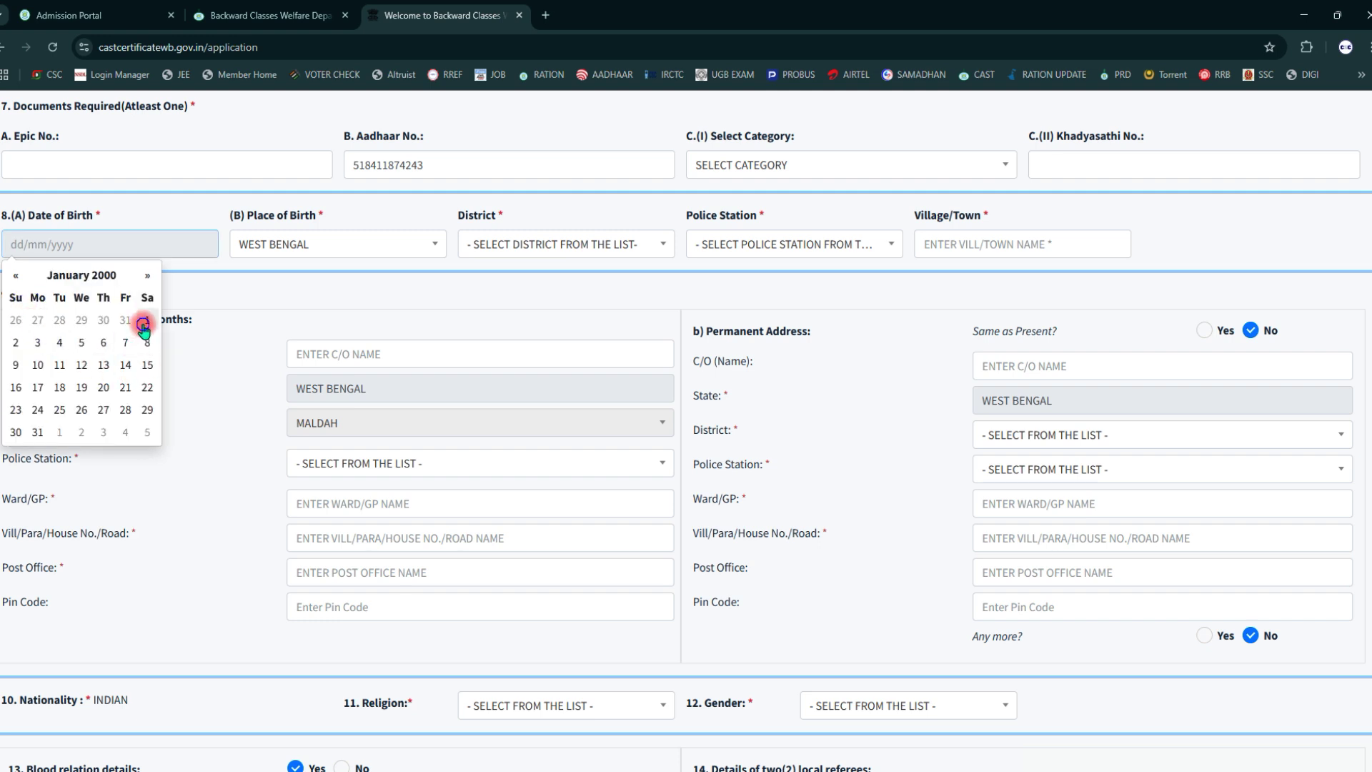
{"action": "left_click", "coordinate": [232, 294]}
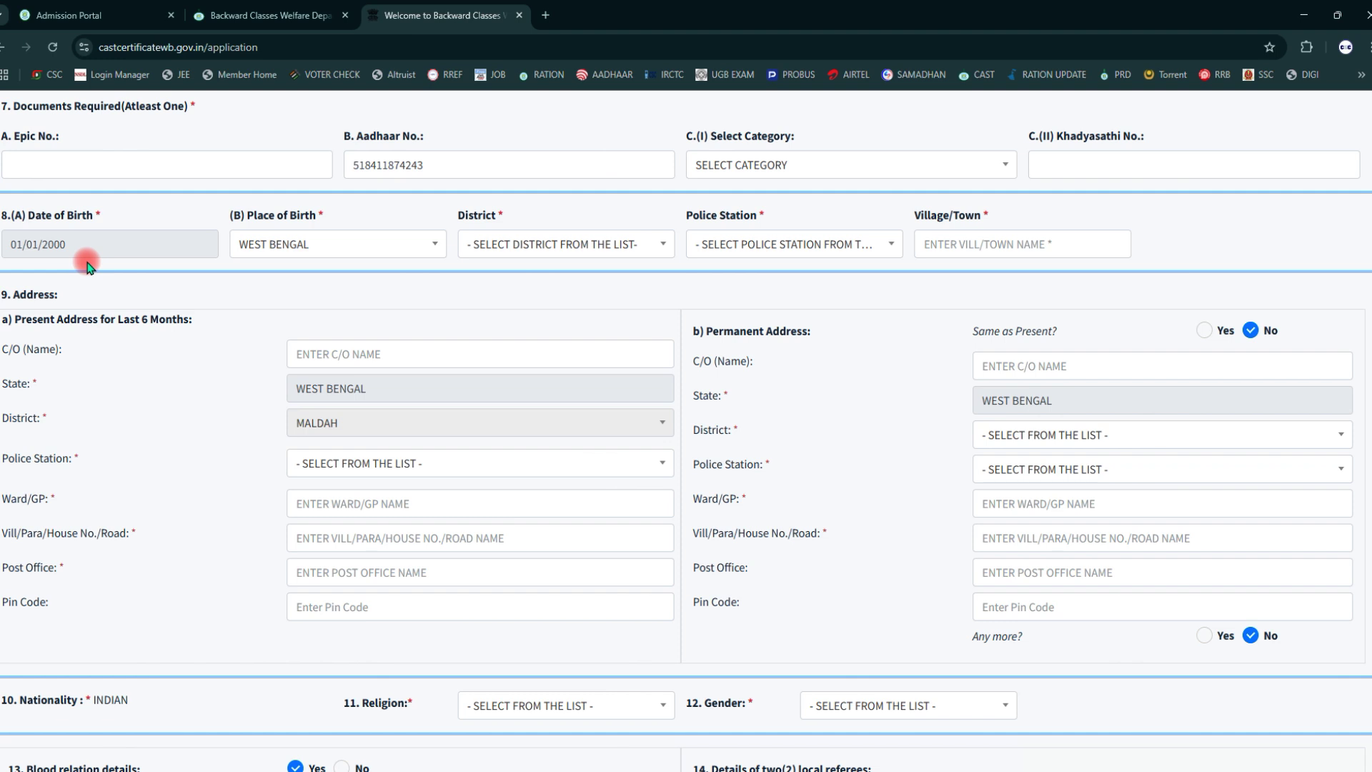
For the place of birth, set the district to MALDAH and the police station to MALDA
{"action": "left_click", "coordinate": [554, 243]}
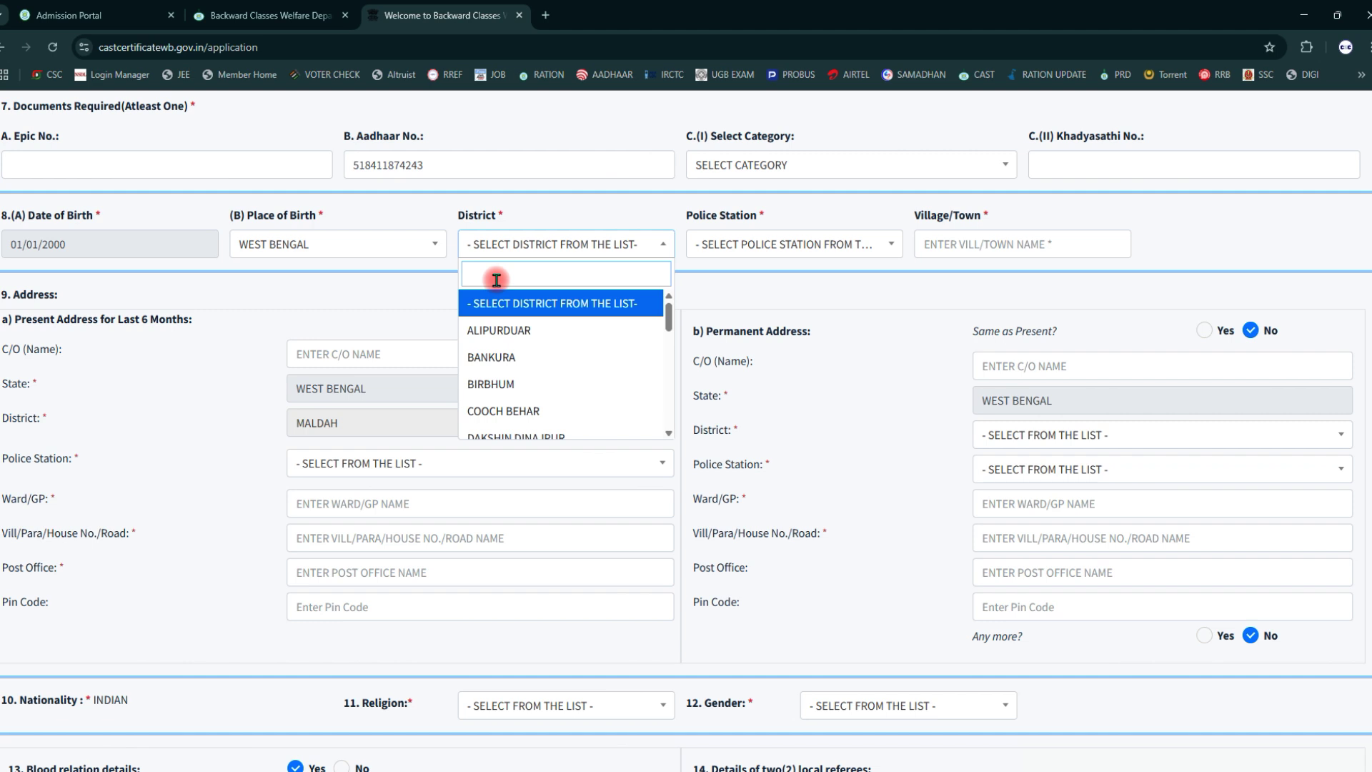
{"action": "type", "text": "MA"}
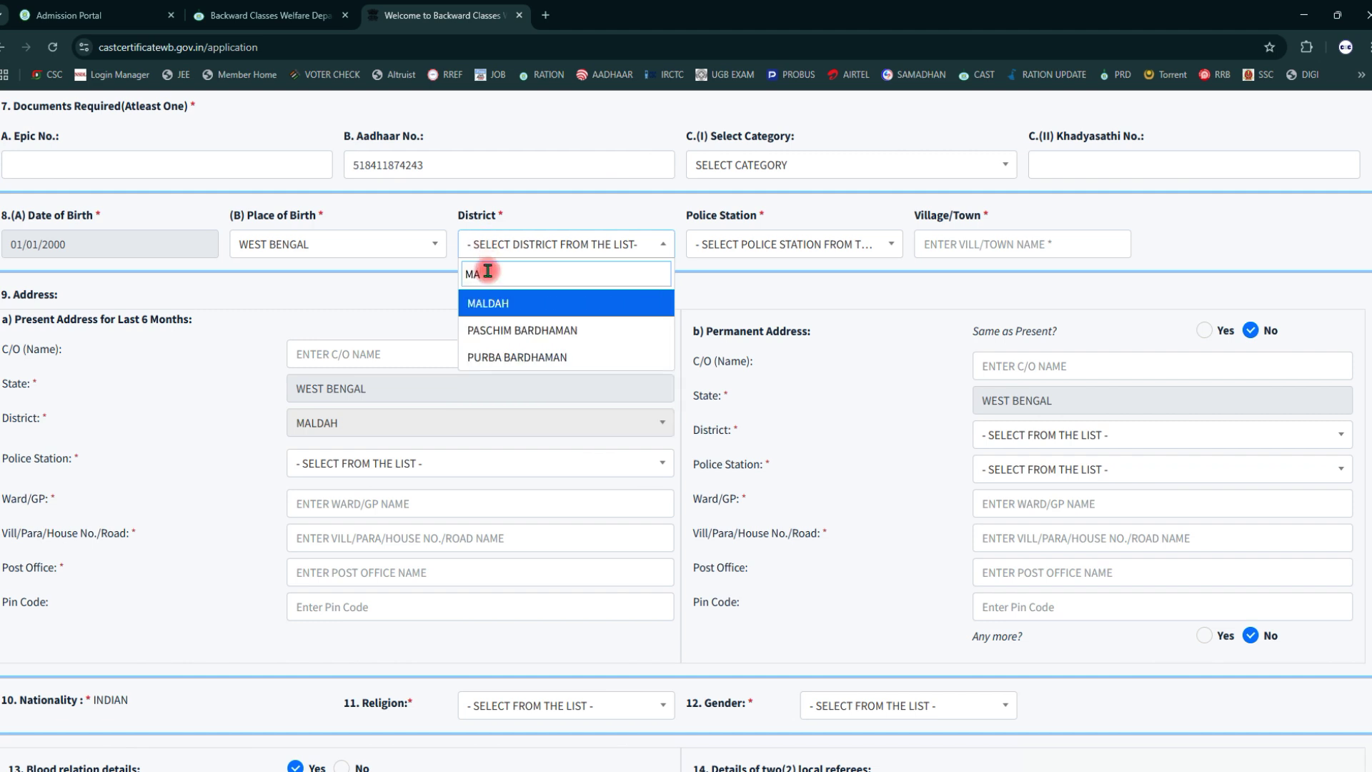
{"action": "left_click", "coordinate": [497, 304]}
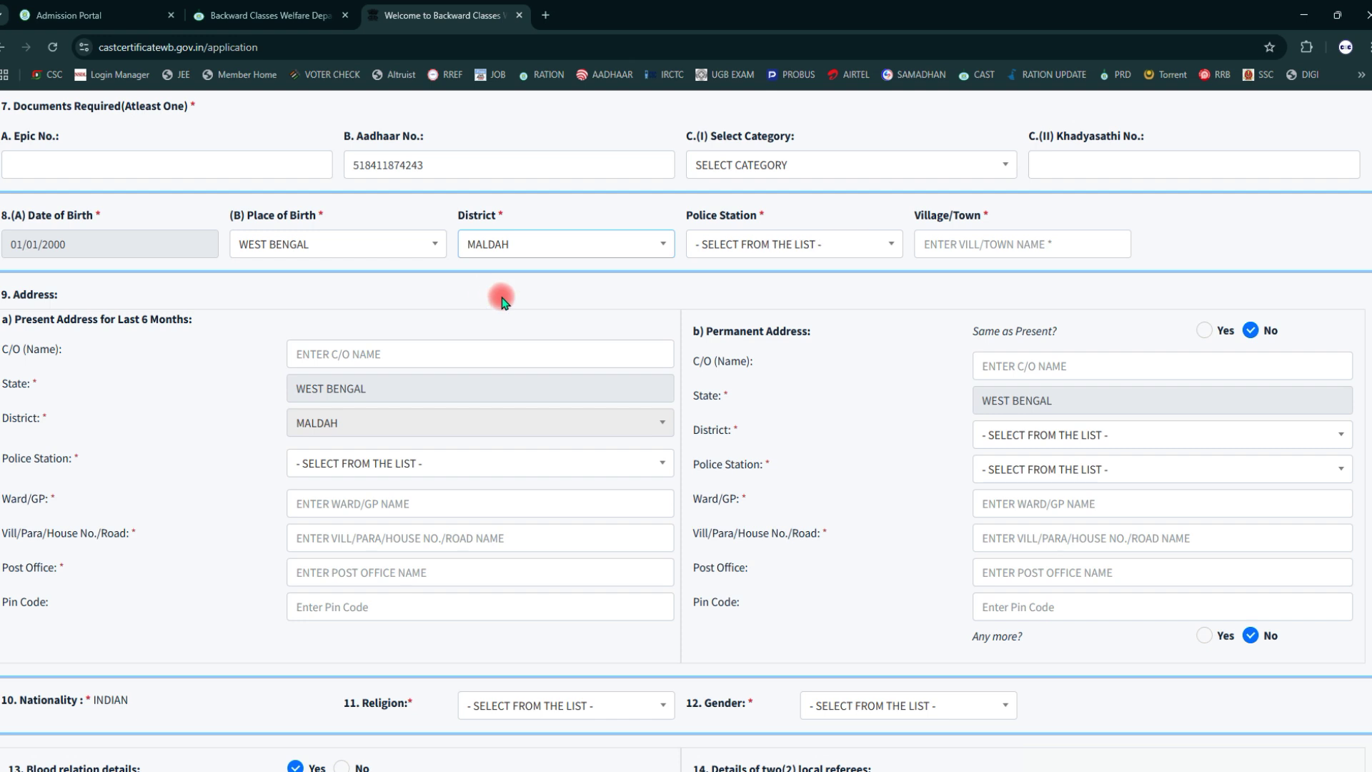
{"action": "left_click", "coordinate": [753, 247]}
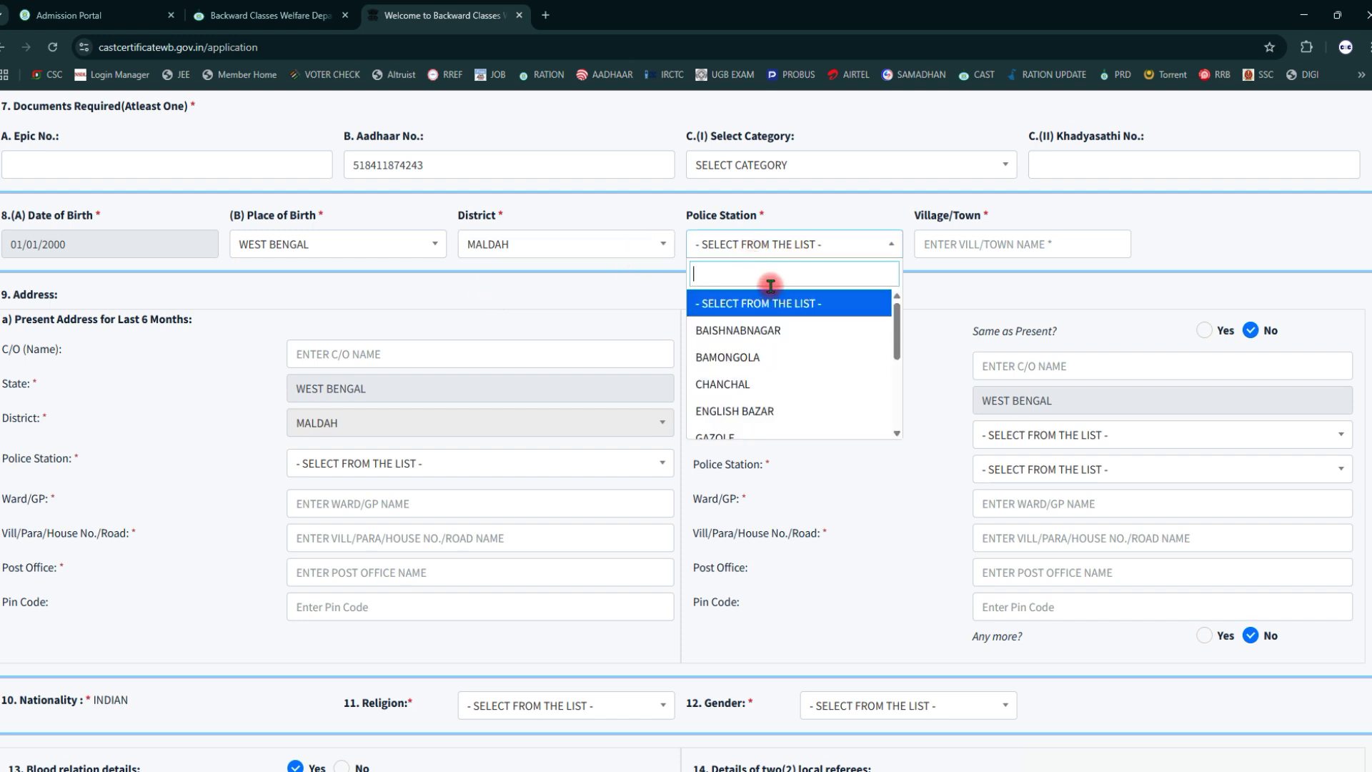
{"action": "type", "text": "MAL"}
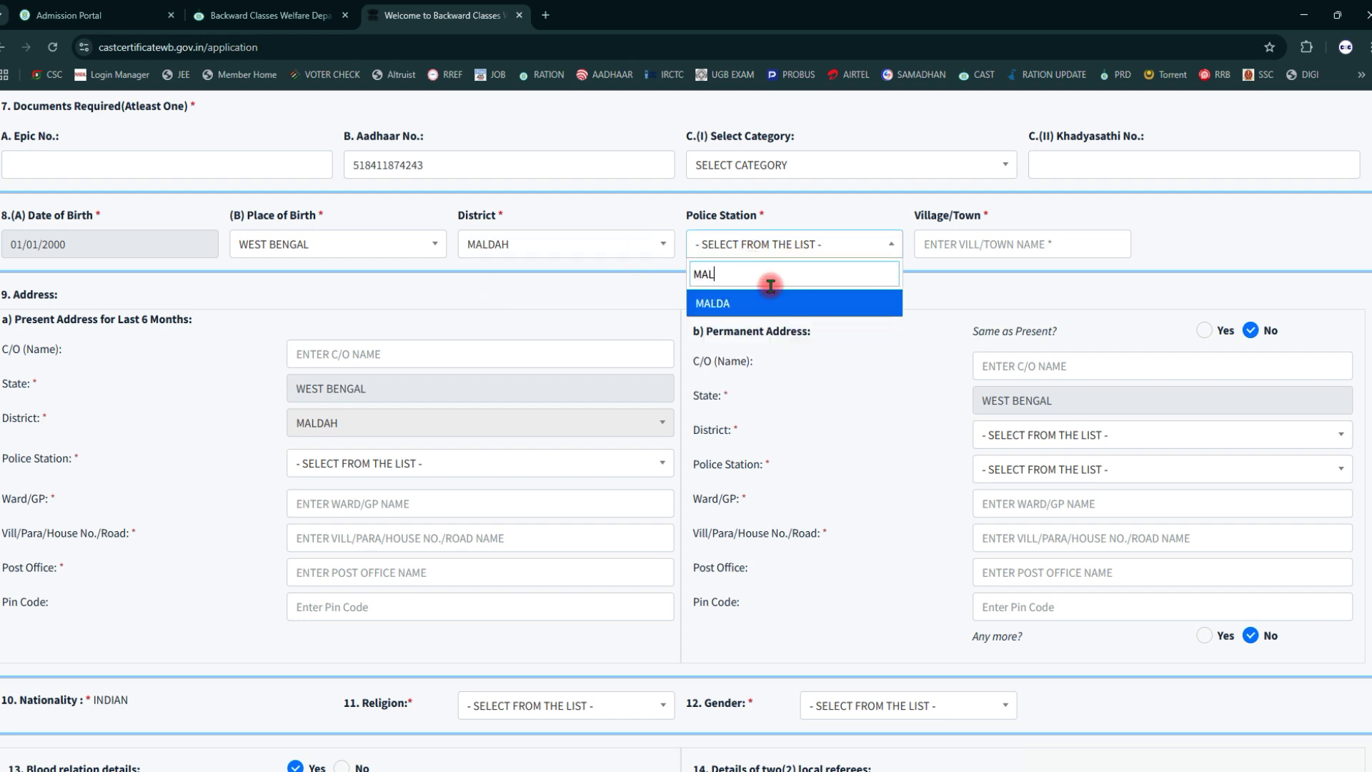
{"action": "left_click", "coordinate": [715, 303]}
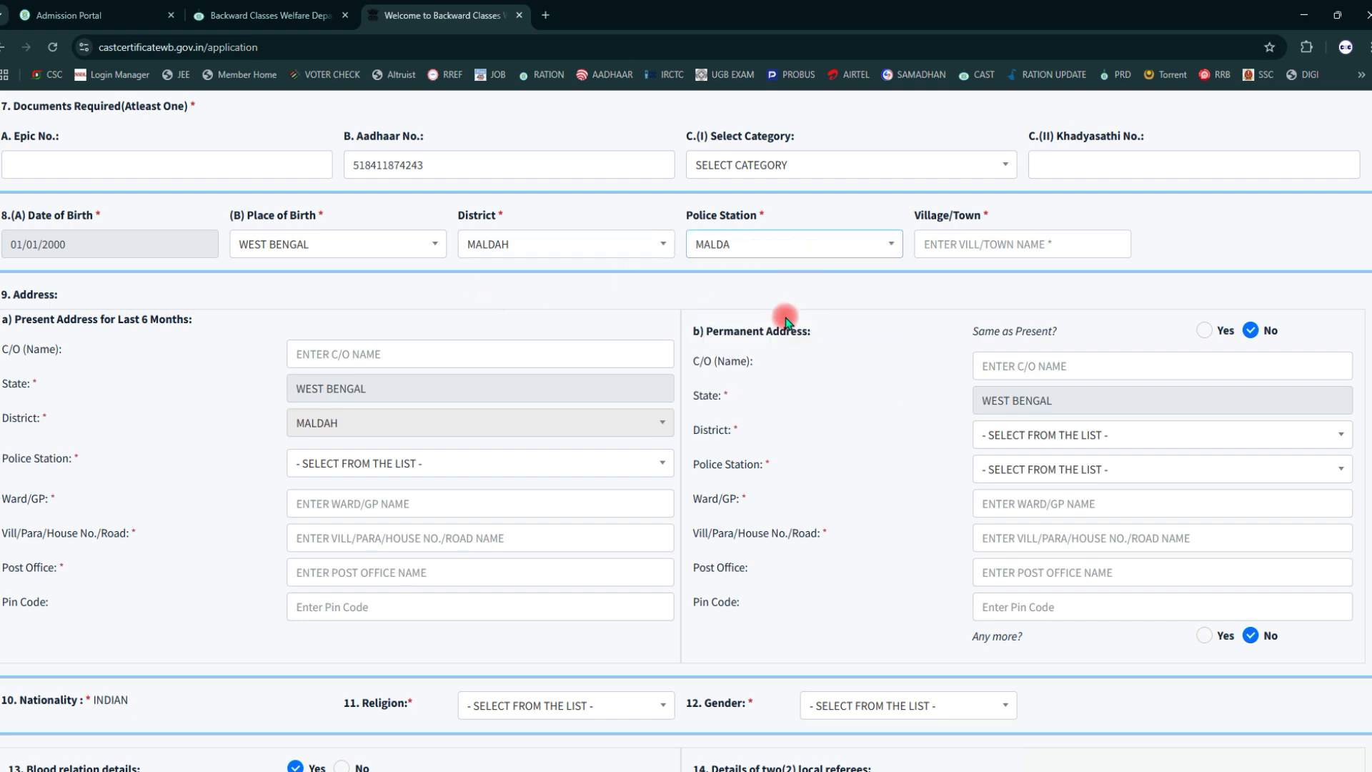
Enter the applicant's village or town of birth
{"action": "left_click", "coordinate": [987, 243]}
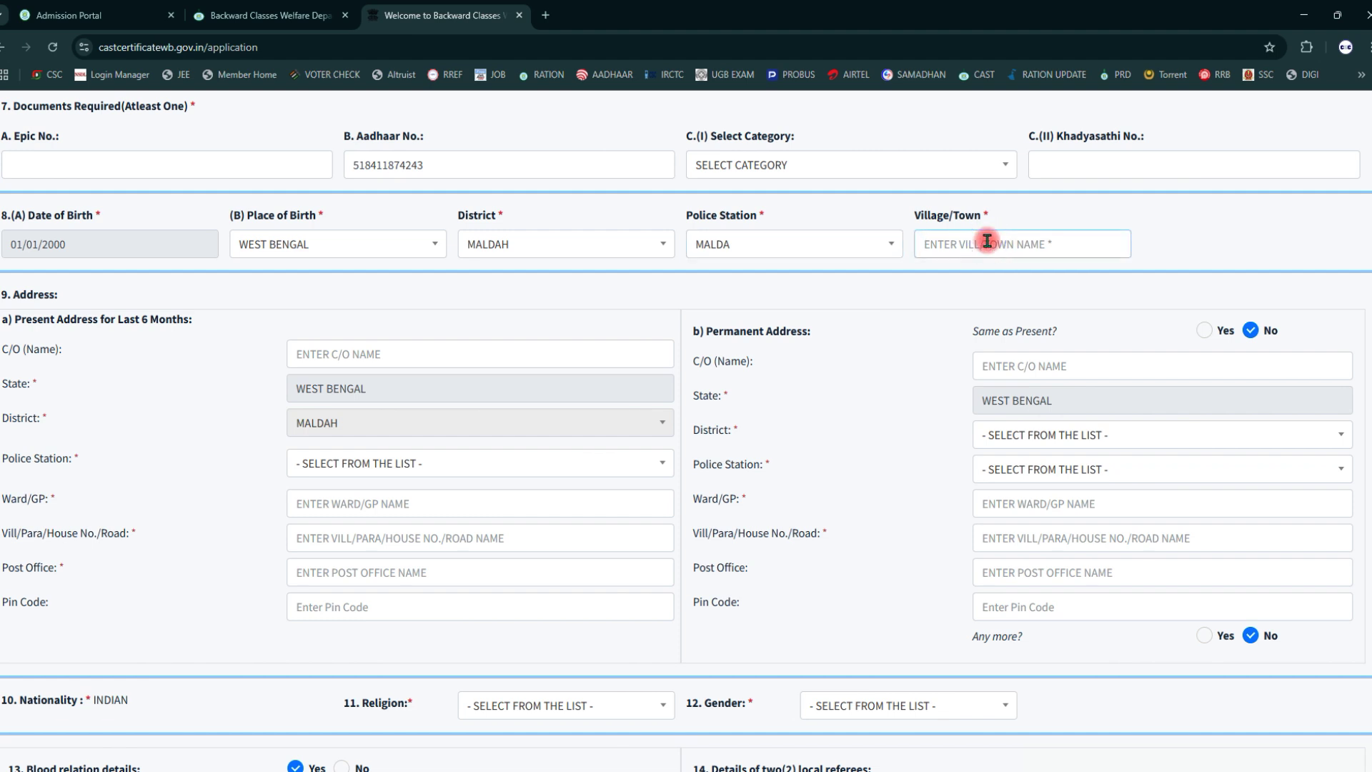
{"action": "type", "text": "DEBIPUR"}
{"action": "left_click", "coordinate": [784, 286]}
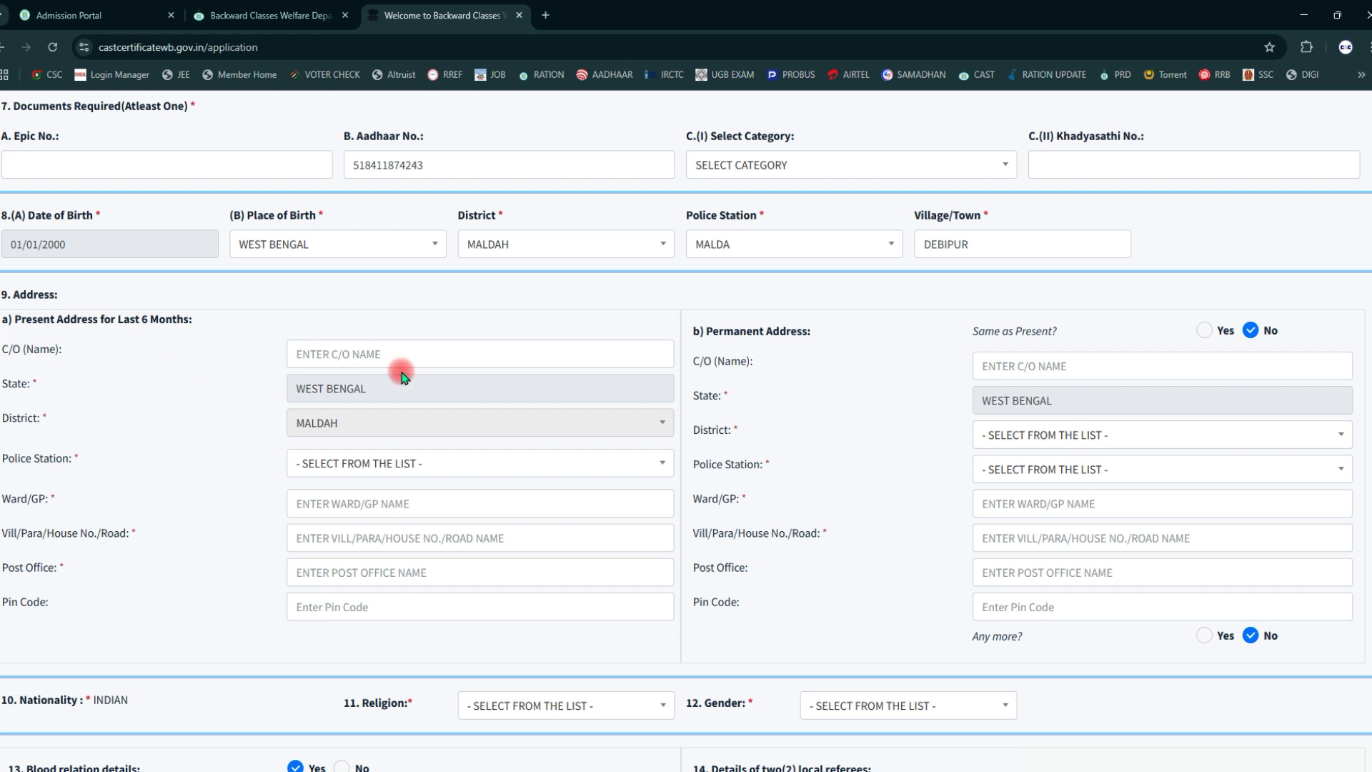
{"action": "left_click", "coordinate": [350, 357]}
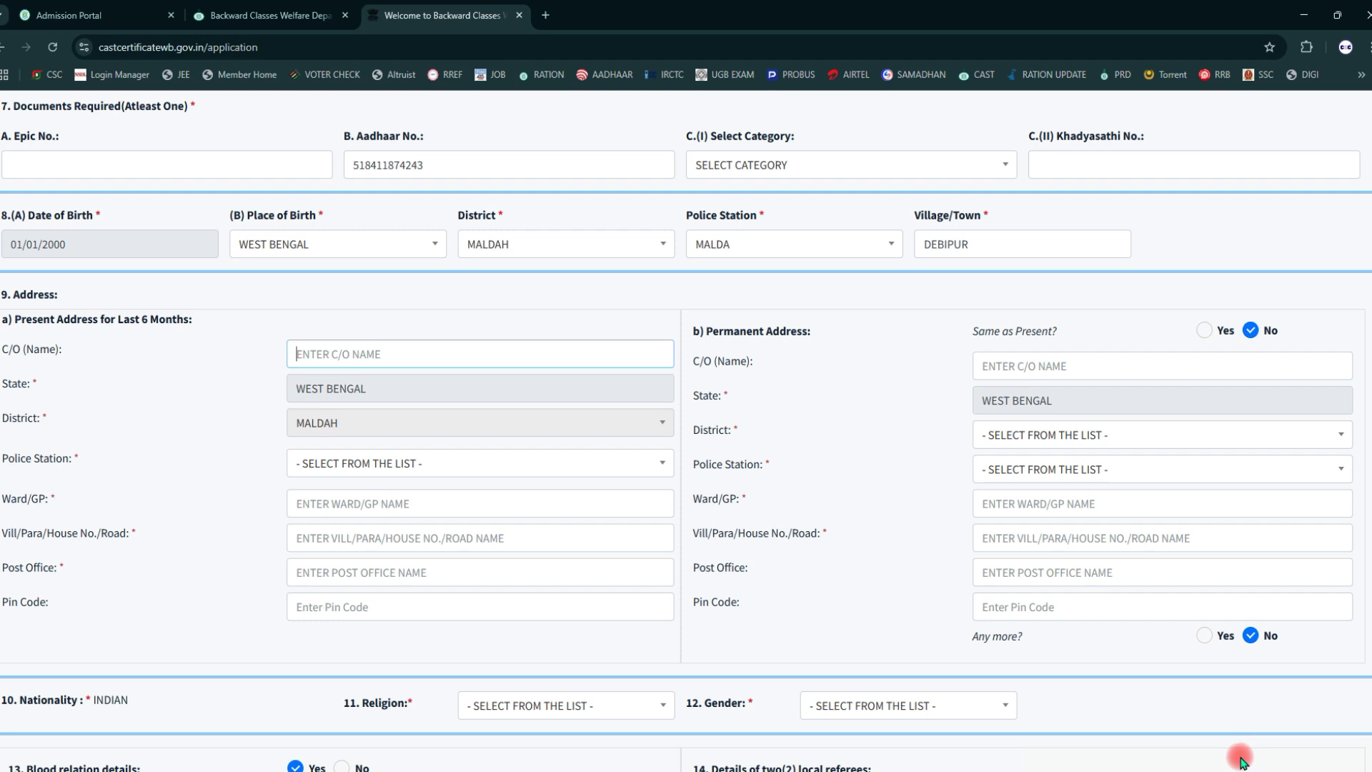
{"action": "mouse_move", "coordinate": [270, 317]}
{"action": "left_mouse_down"}
{"action": "mouse_move", "coordinate": [306, 370]}
{"action": "mouse_move", "coordinate": [370, 379]}
{"action": "left_mouse_up"}
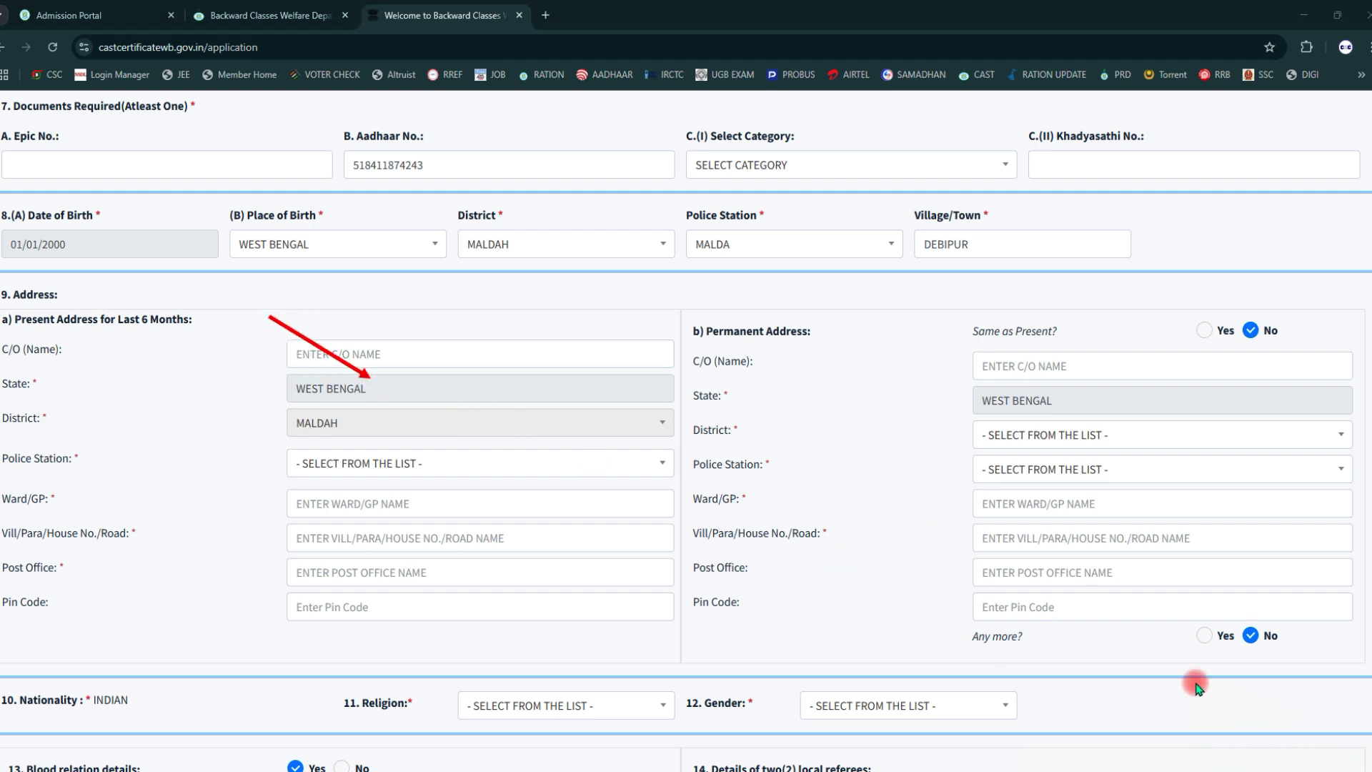
{"action": "mouse_move", "coordinate": [284, 321]}
{"action": "left_mouse_down"}
{"action": "mouse_move", "coordinate": [307, 382]}
{"action": "mouse_move", "coordinate": [604, 381]}
{"action": "left_mouse_up"}
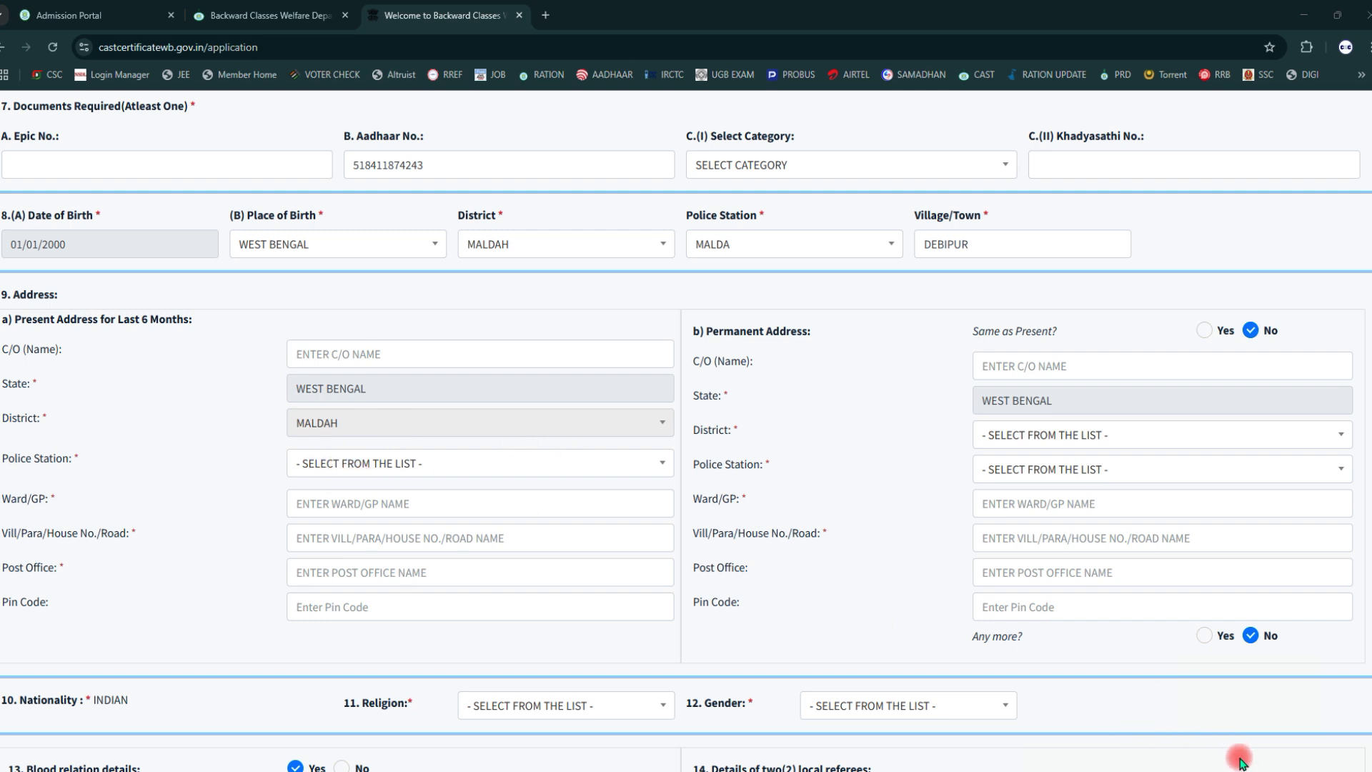
Set the police station of the present address to MALDA
{"action": "left_click", "coordinate": [402, 466]}
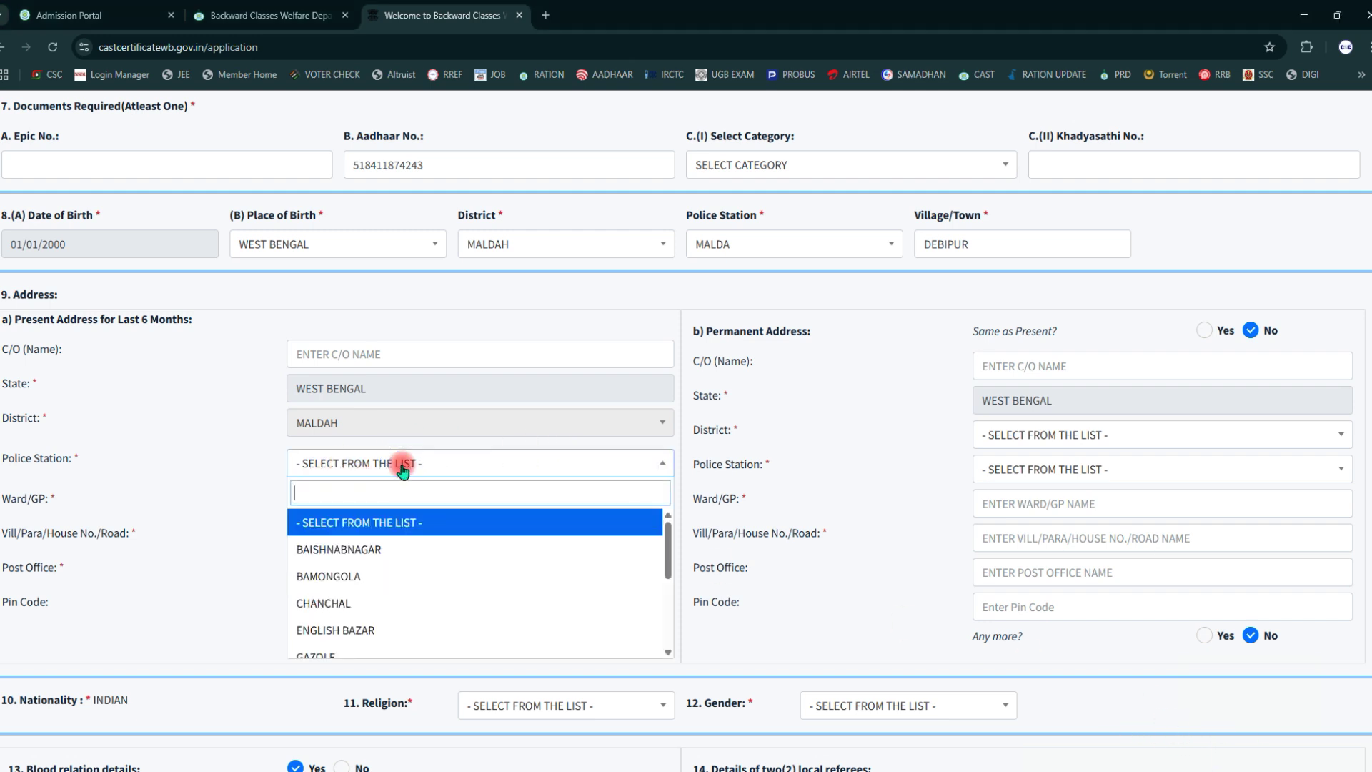
{"action": "type", "text": "MAL"}
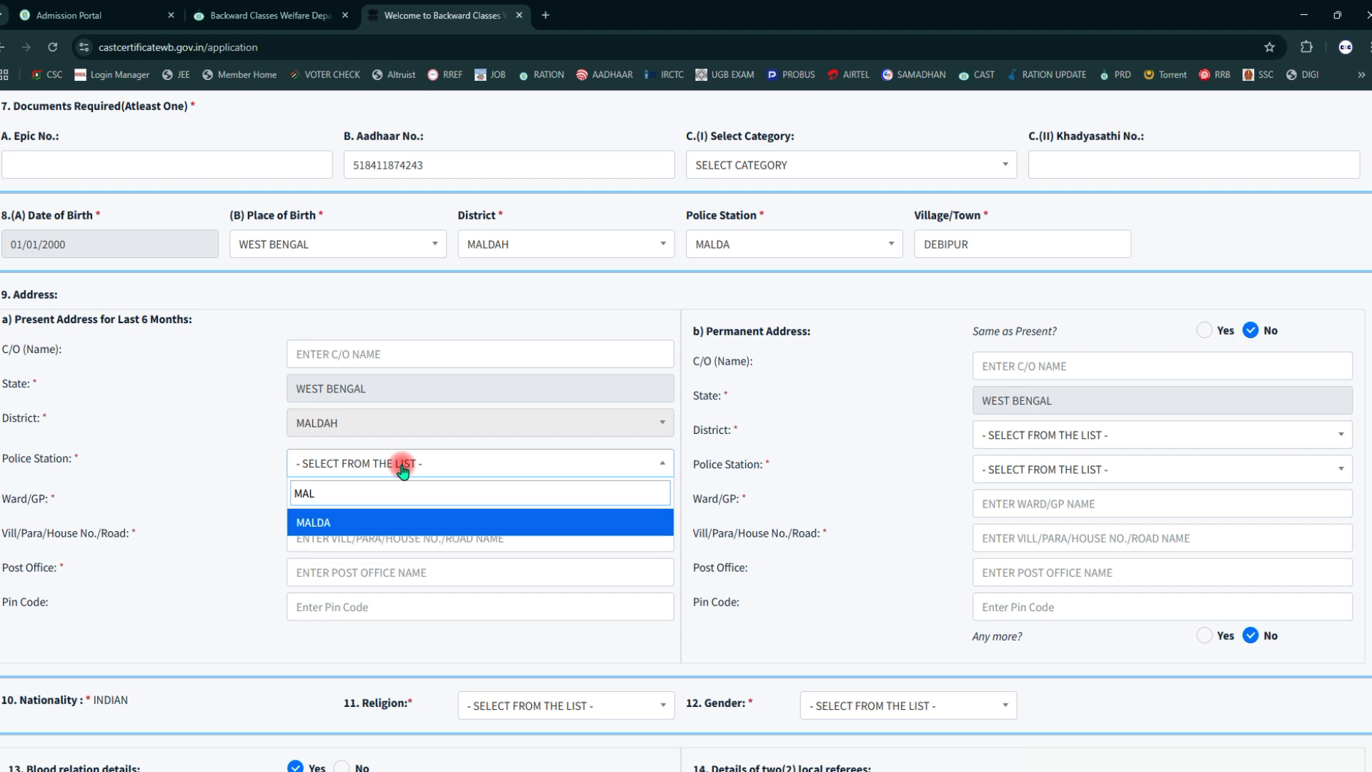
{"action": "left_click", "coordinate": [299, 522]}
Fill in the ward/GP and the village or road of the present address
{"action": "scroll", "coordinate": [329, 512], "scroll_direction": "down", "scroll_amount": 2}
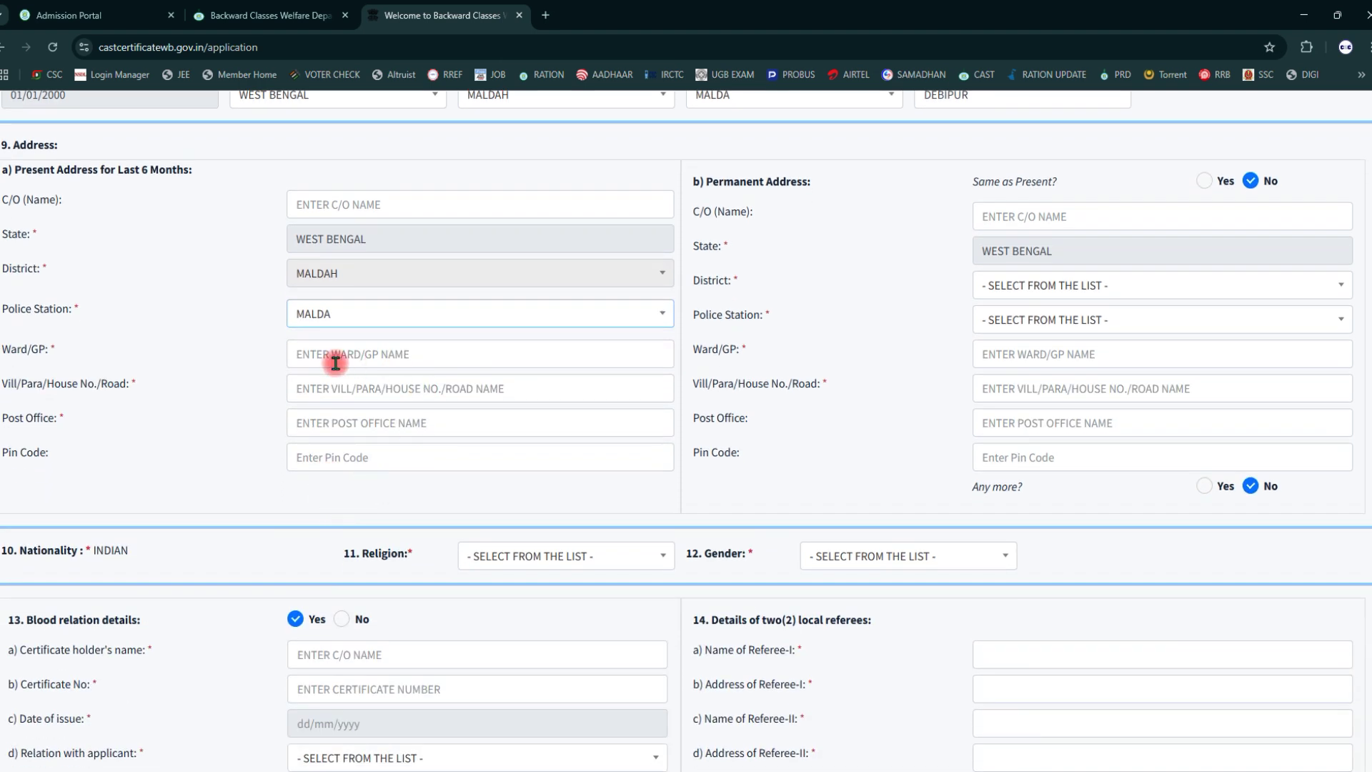
{"action": "left_click", "coordinate": [335, 363]}
{"action": "type", "text": "1"}
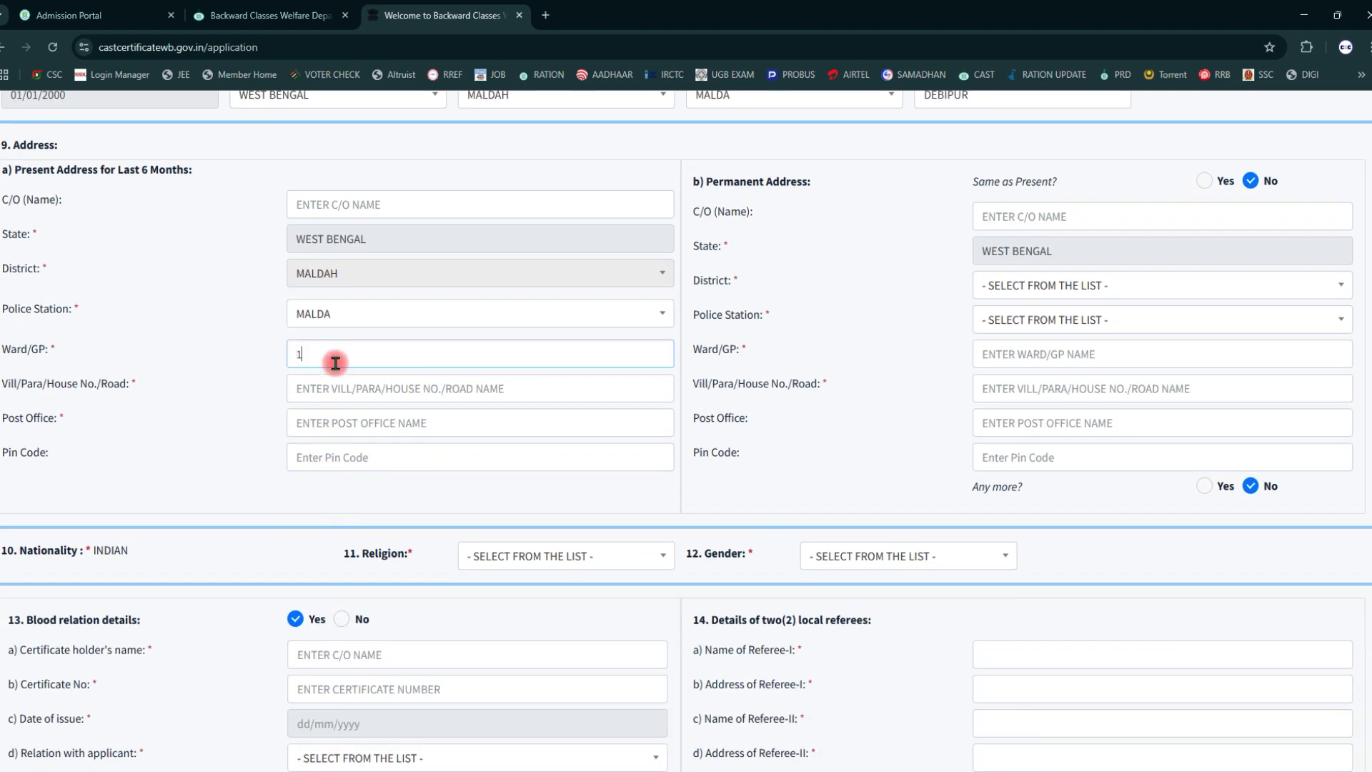
{"action": "key", "text": "BackSpace"}
{"action": "type", "text": "3"}
{"action": "left_click", "coordinate": [353, 392]}
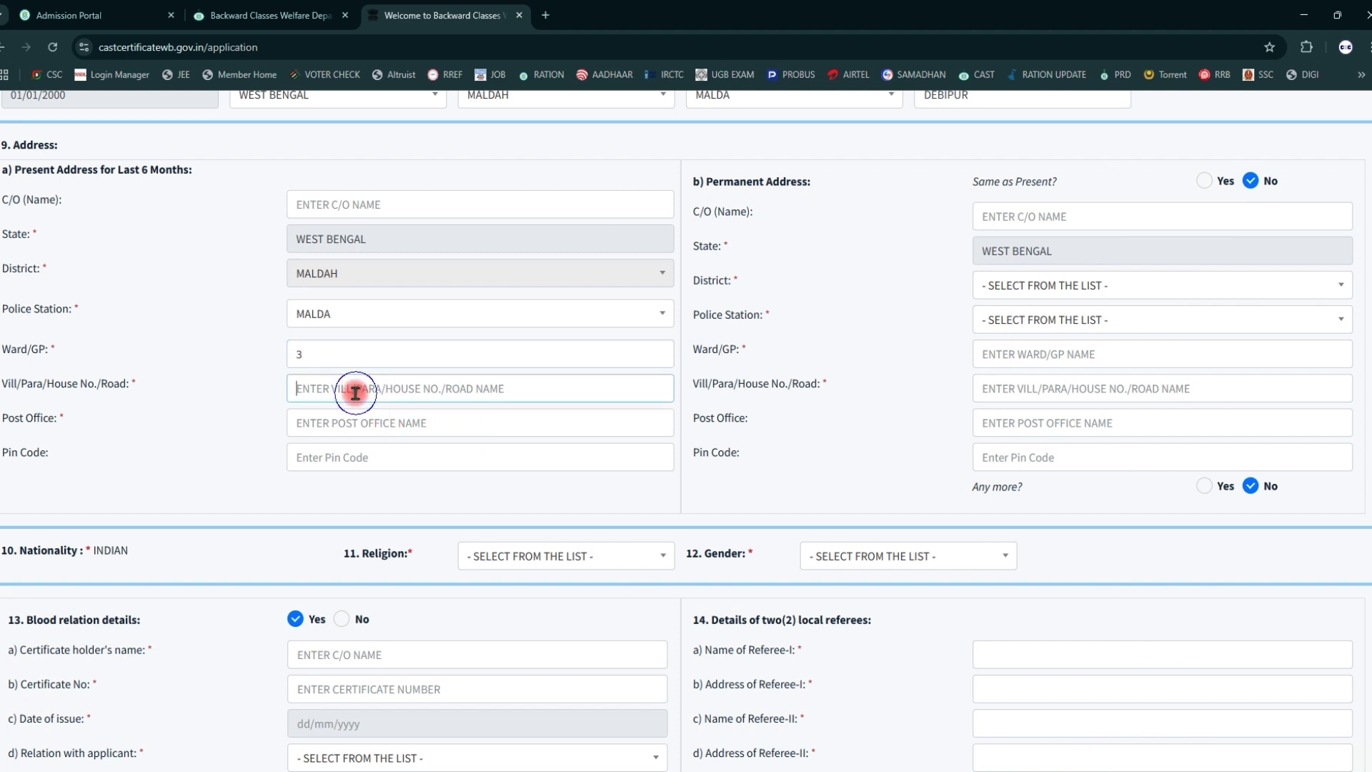
{"action": "type", "text": "DEB"}
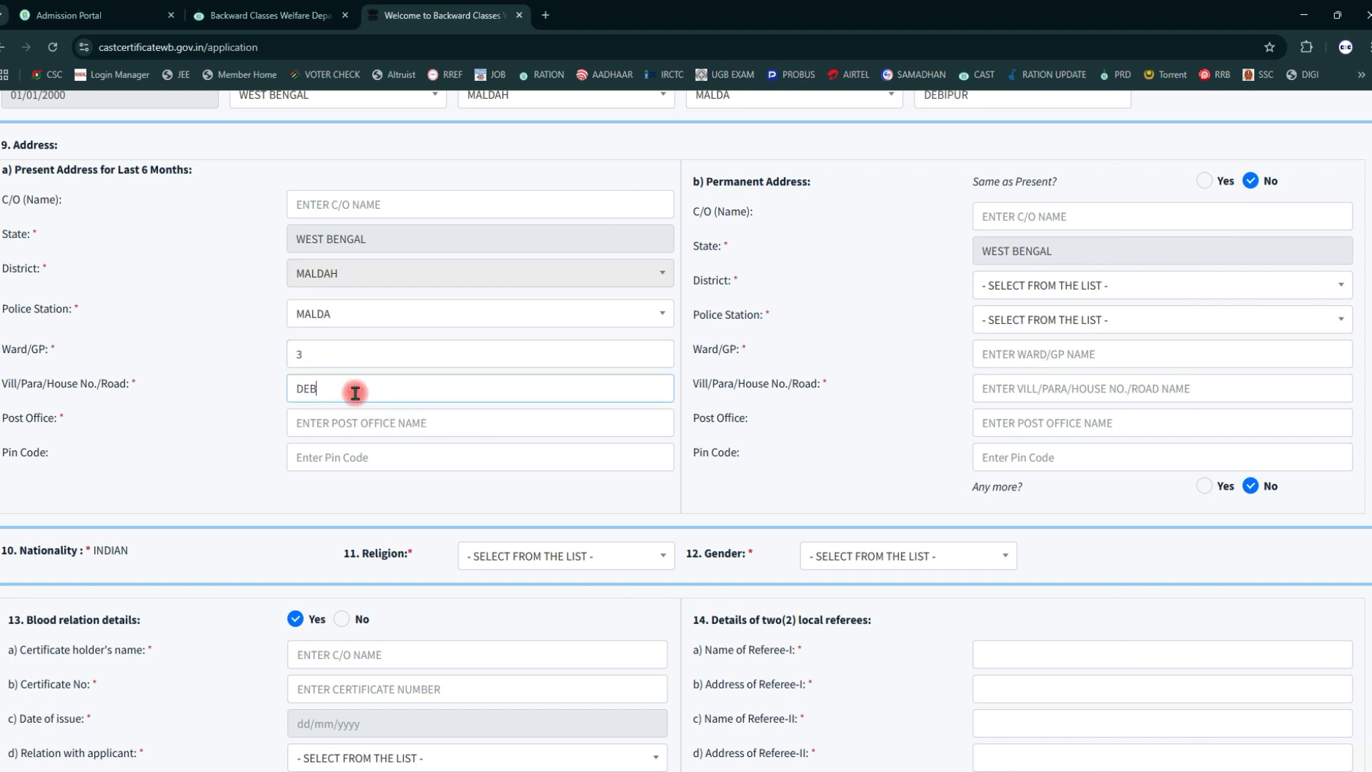
{"action": "type", "text": "IPUR"}
Fill in the post office and postal pin code of the present address
{"action": "left_click", "coordinate": [319, 419]}
{"action": "type", "text": "M"}
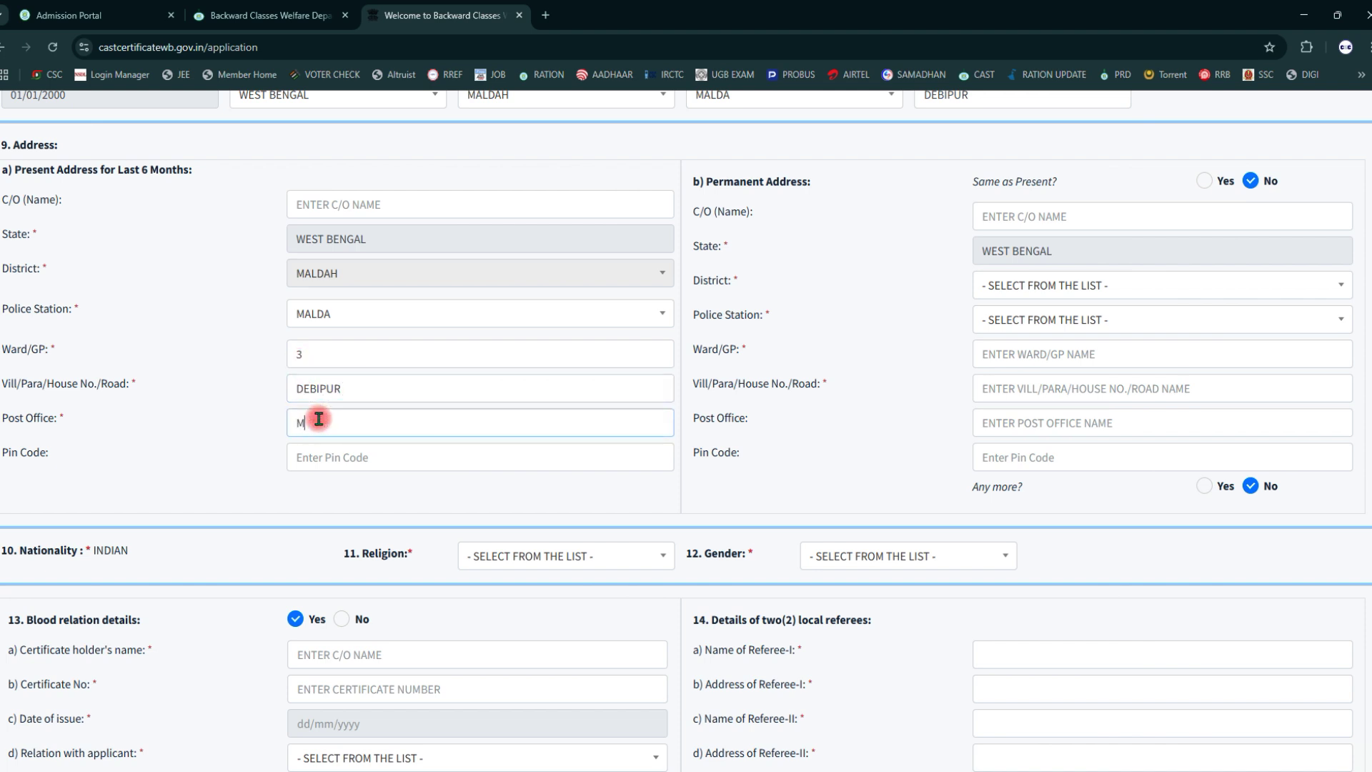
{"action": "type", "text": "ALDALBARI"}
{"action": "left_click", "coordinate": [327, 458]}
{"action": "type", "text": "732141"}
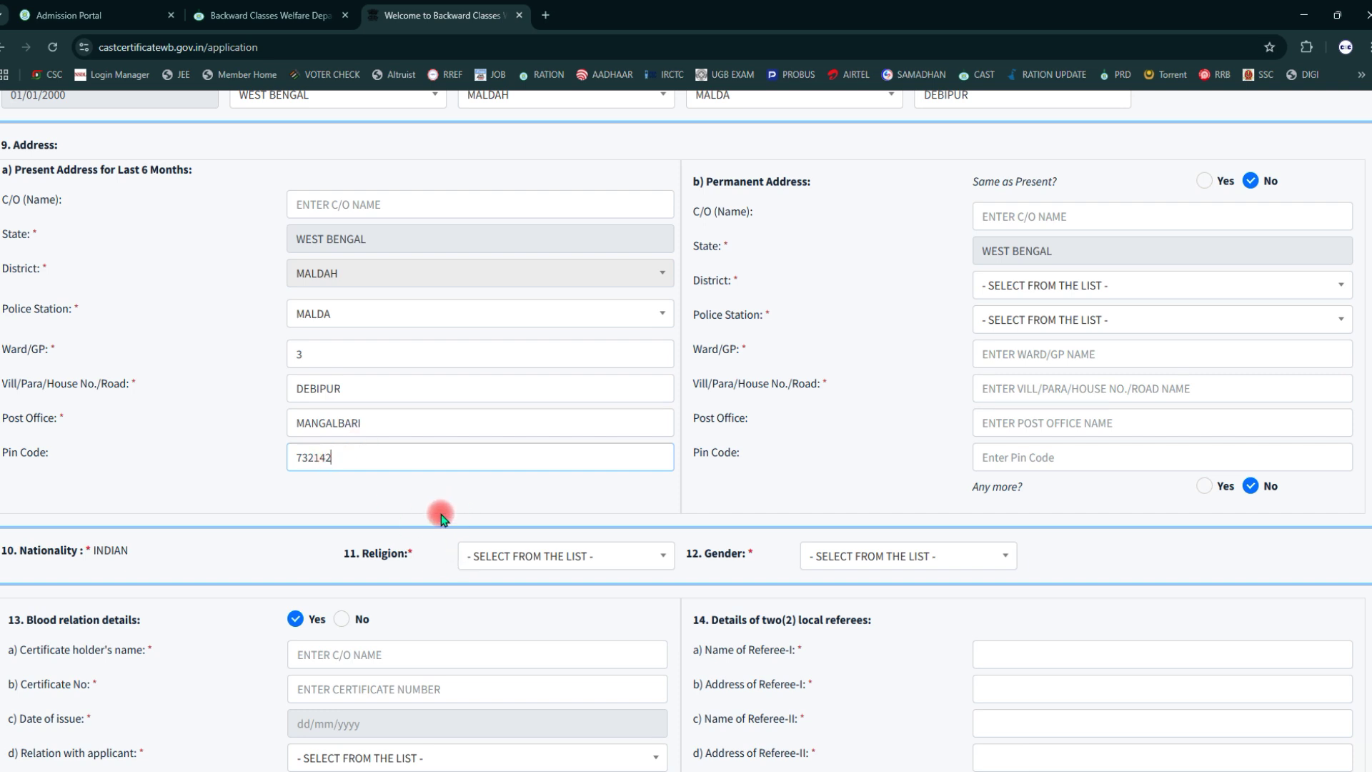
Mark the permanent address as the same as the present address
{"action": "left_click", "coordinate": [1205, 182]}
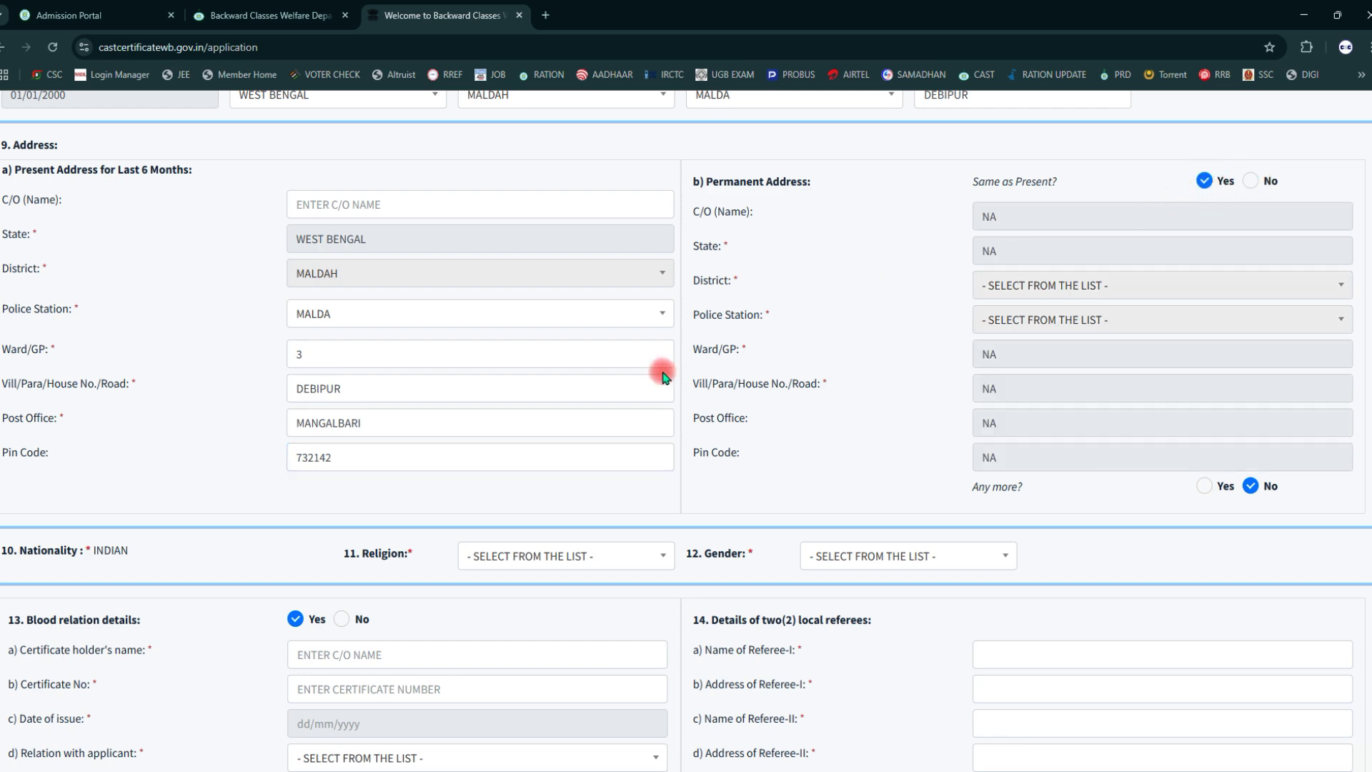
Set the applicant's religion to HINDUISM and the gender to FEMALE
{"action": "scroll", "coordinate": [658, 367], "scroll_direction": "down", "scroll_amount": 4}
{"action": "left_click", "coordinate": [531, 258]}
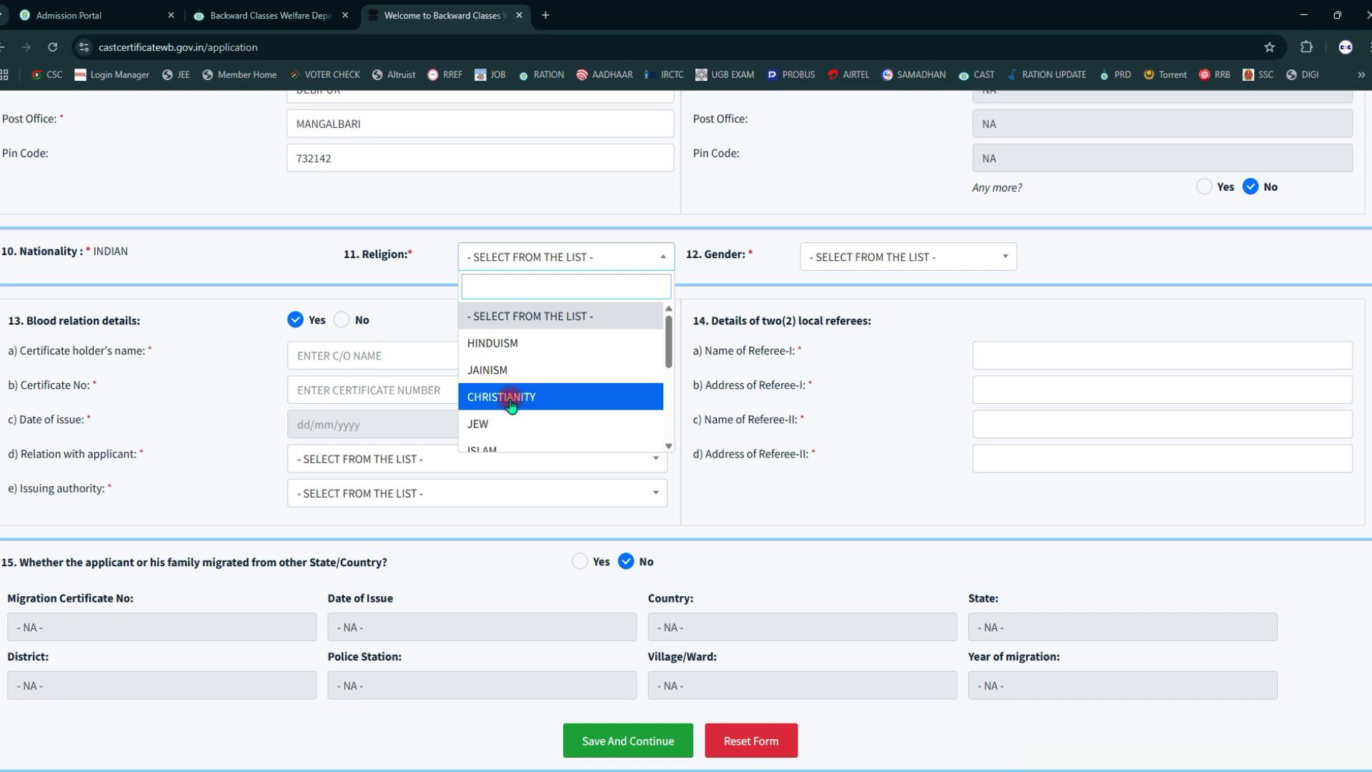
{"action": "scroll", "coordinate": [527, 408], "scroll_direction": "down", "scroll_amount": 3}
{"action": "scroll", "coordinate": [527, 408], "scroll_direction": "up", "scroll_amount": 3}
{"action": "left_click", "coordinate": [505, 344]}
{"action": "left_click", "coordinate": [858, 256]}
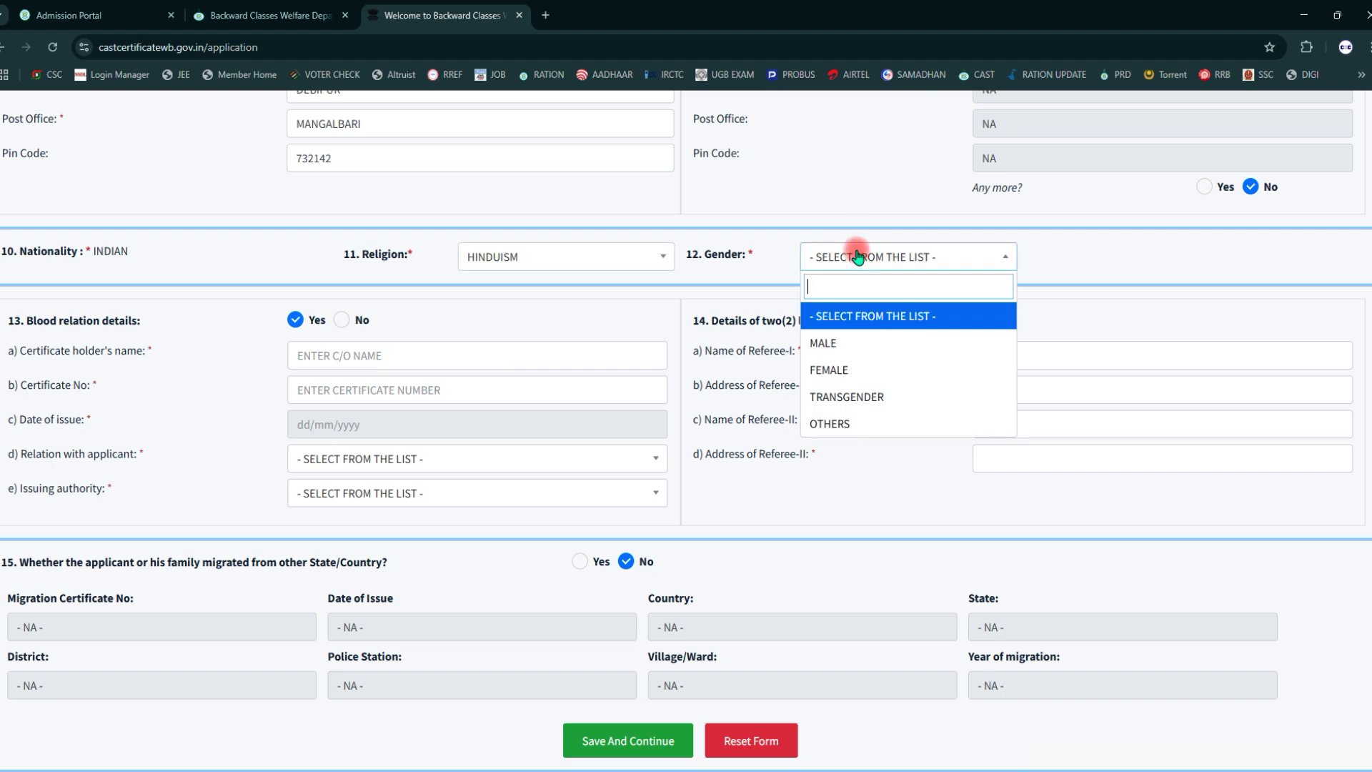
{"action": "left_click", "coordinate": [864, 370]}
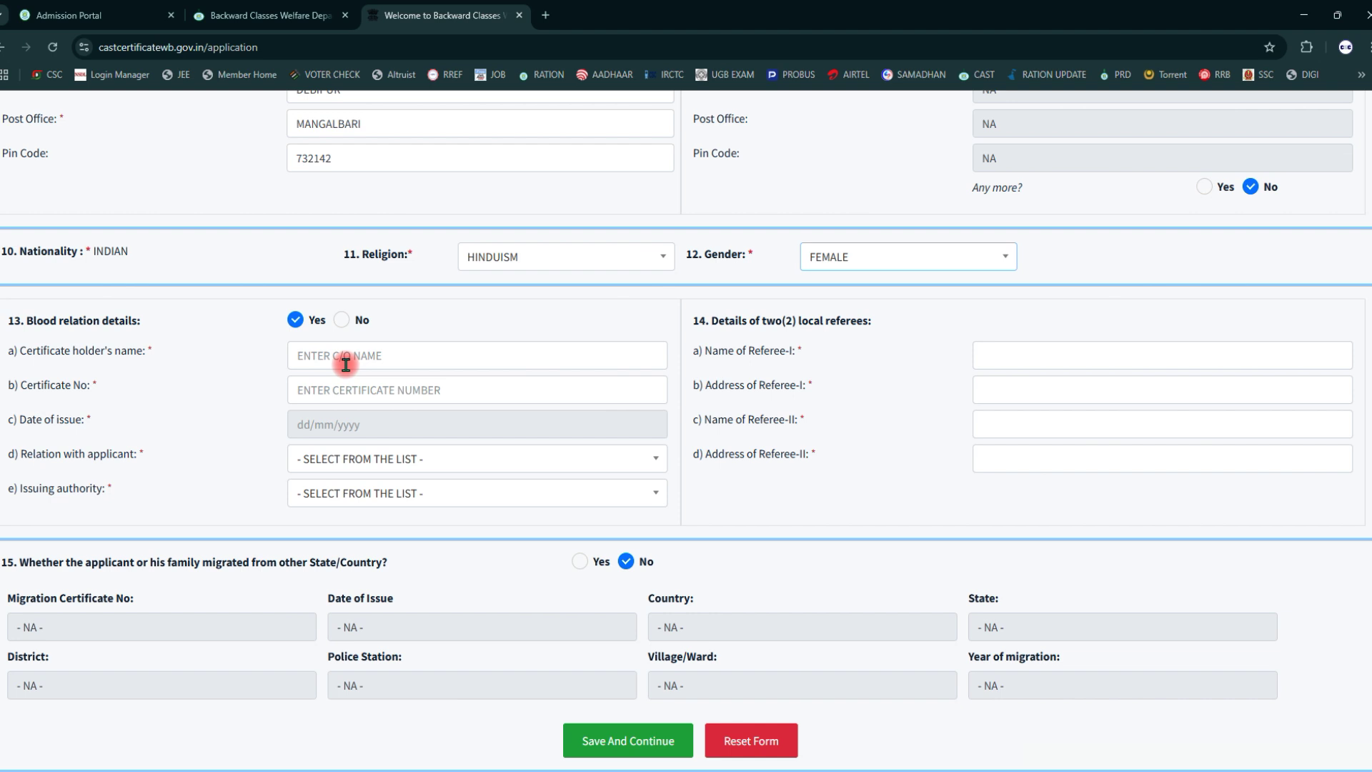
Switch the Blood relation details answer to No and back to Yes
{"action": "left_click", "coordinate": [341, 321]}
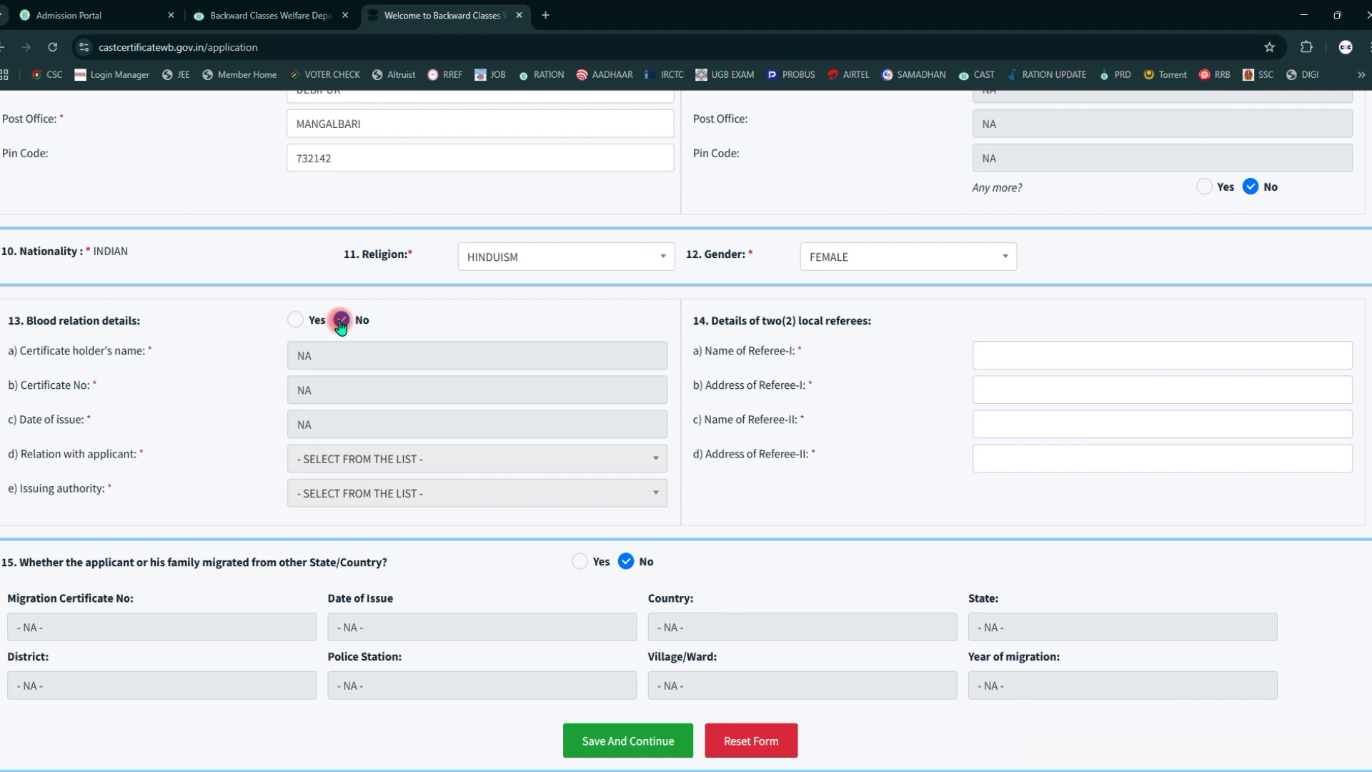
{"action": "left_click", "coordinate": [296, 321]}
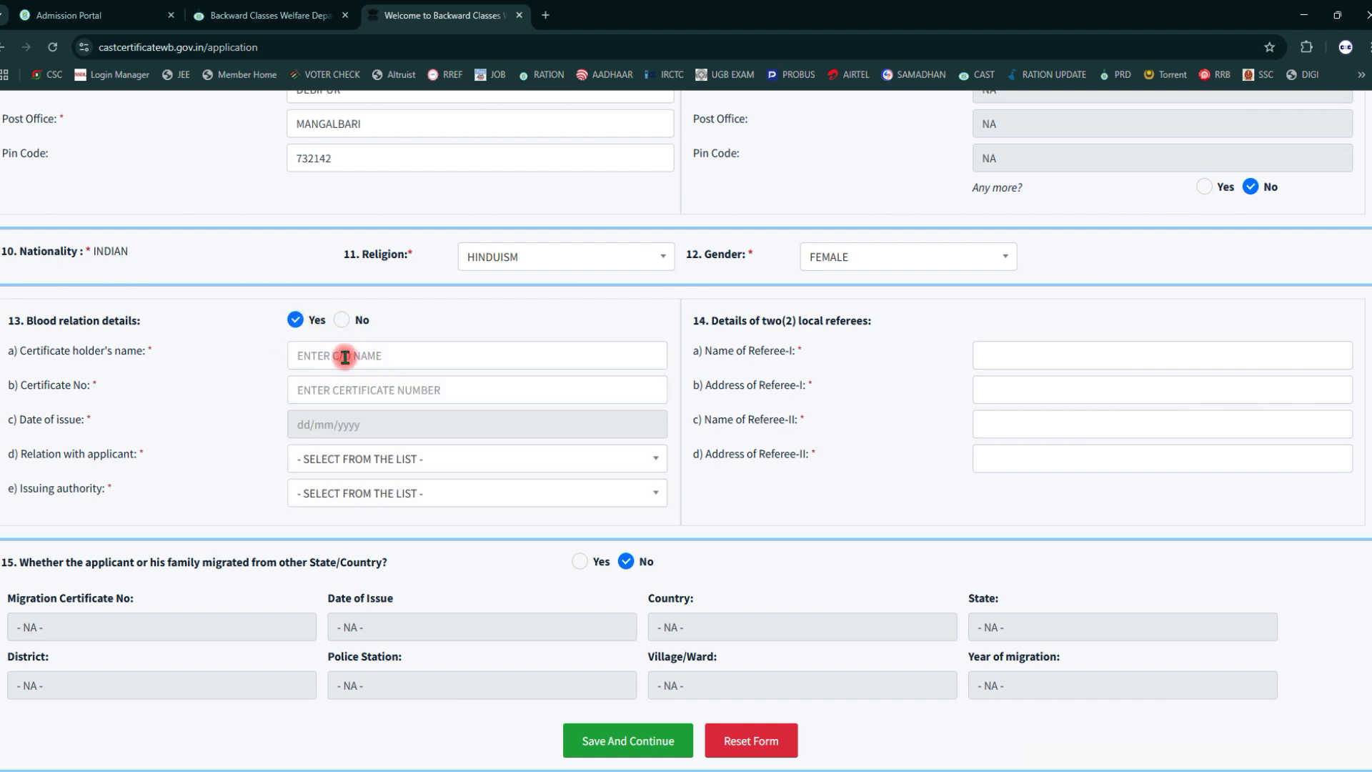
{"action": "left_click", "coordinate": [329, 350]}
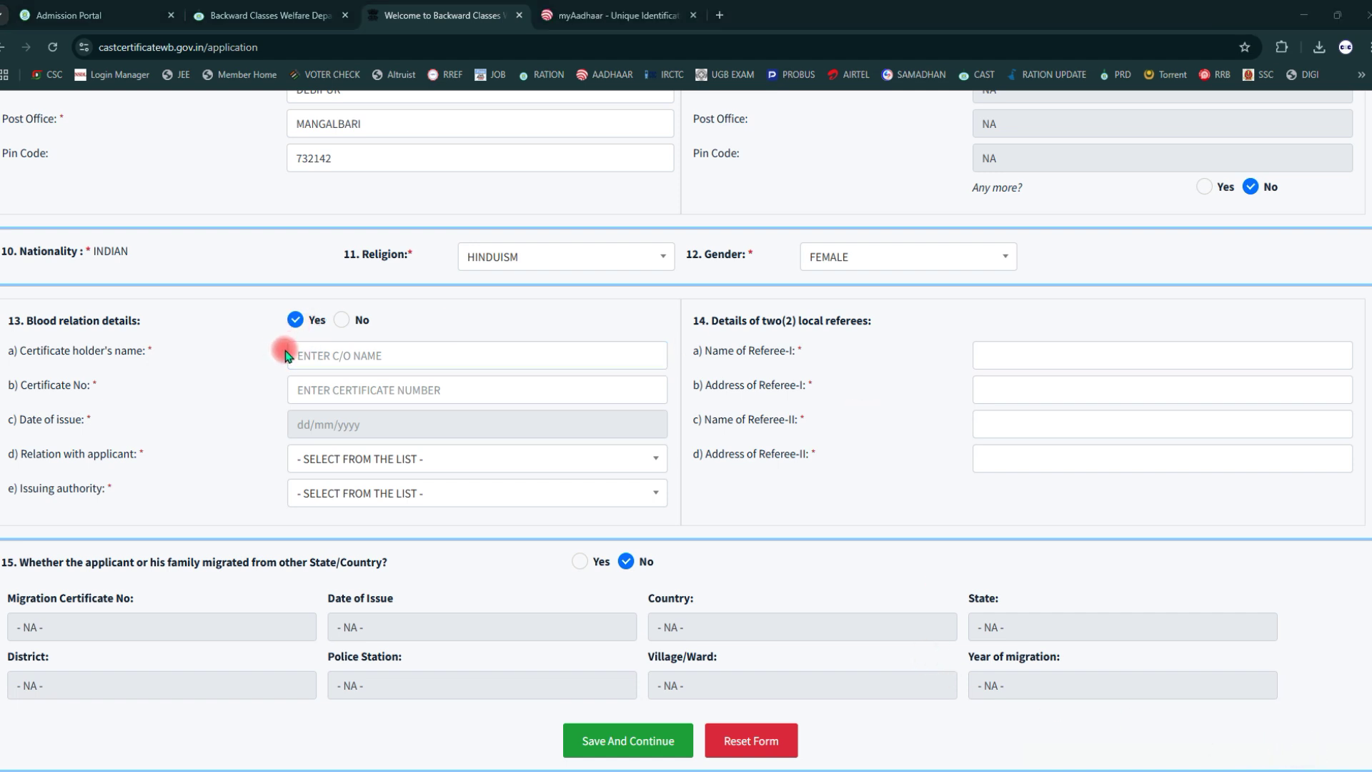
{"action": "left_click", "coordinate": [307, 361]}
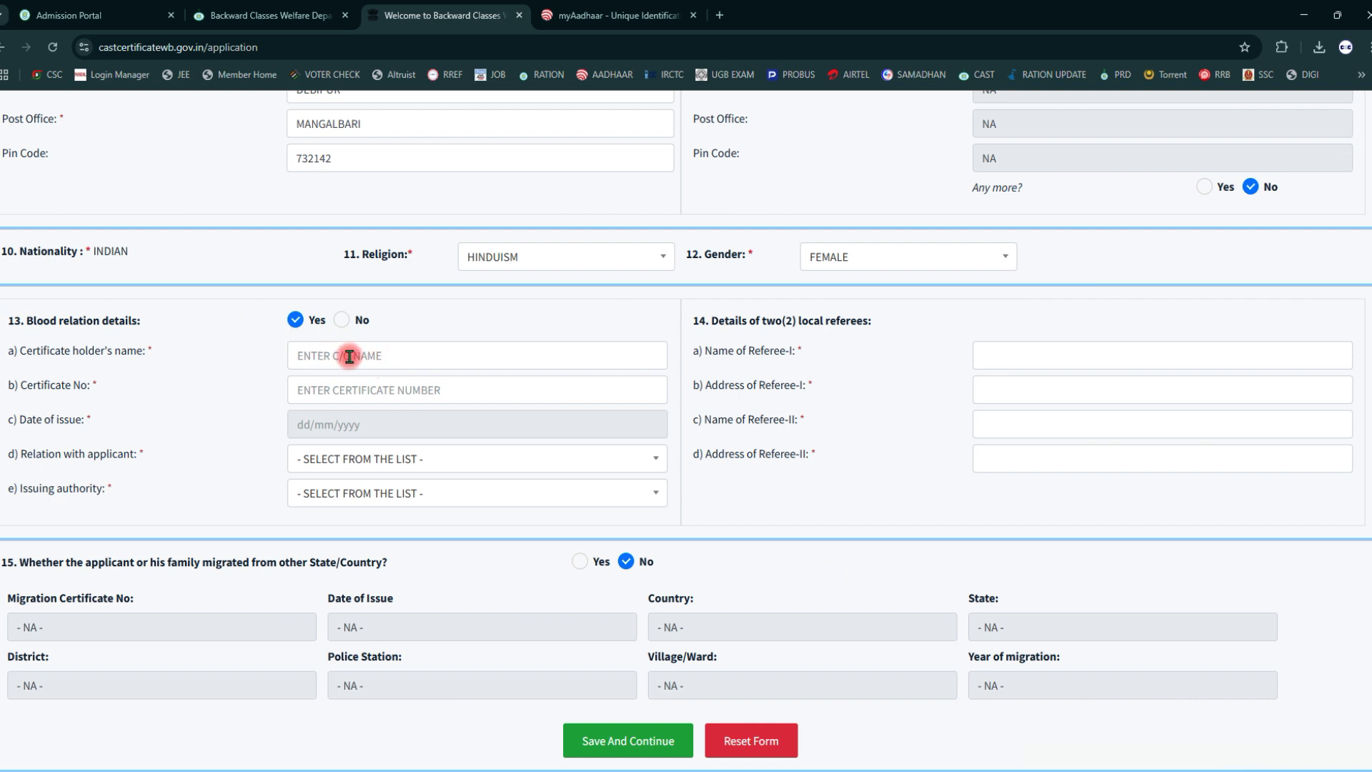
{"action": "left_click", "coordinate": [1305, 749]}
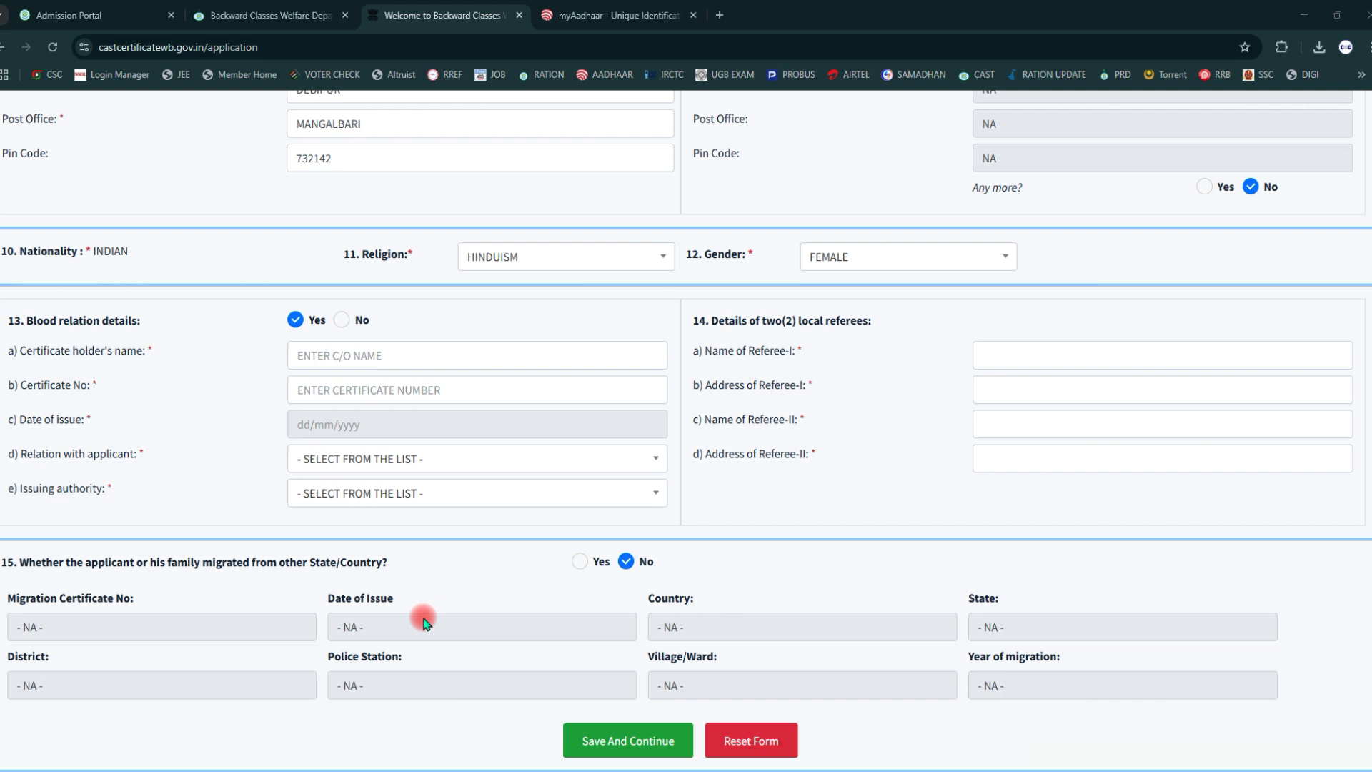
{"action": "left_click", "coordinate": [328, 355]}
Set the blood relative's relation with the applicant to OTHERS(--PLEASE SPECIFY--) and activate the field for specifying it
{"action": "left_click", "coordinate": [343, 463]}
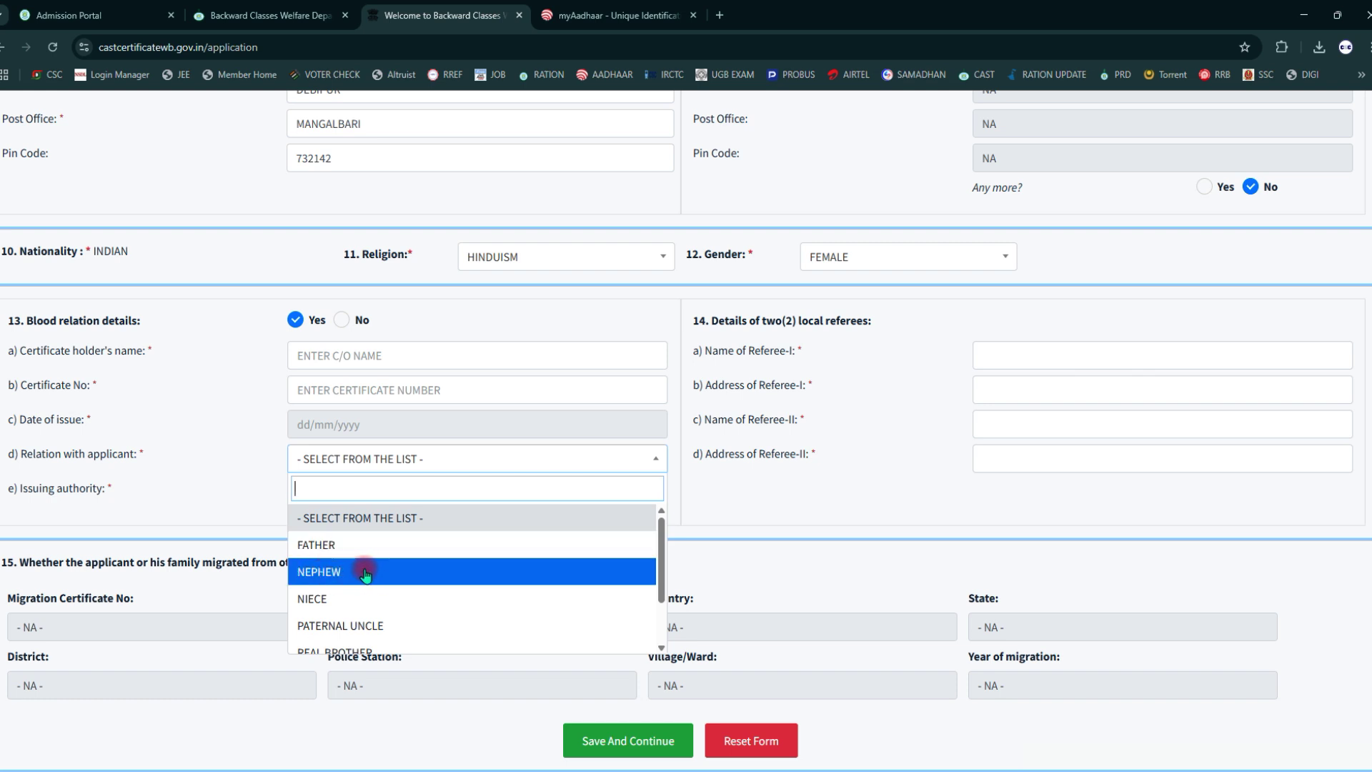
{"action": "scroll", "coordinate": [366, 574], "scroll_direction": "down", "scroll_amount": 2}
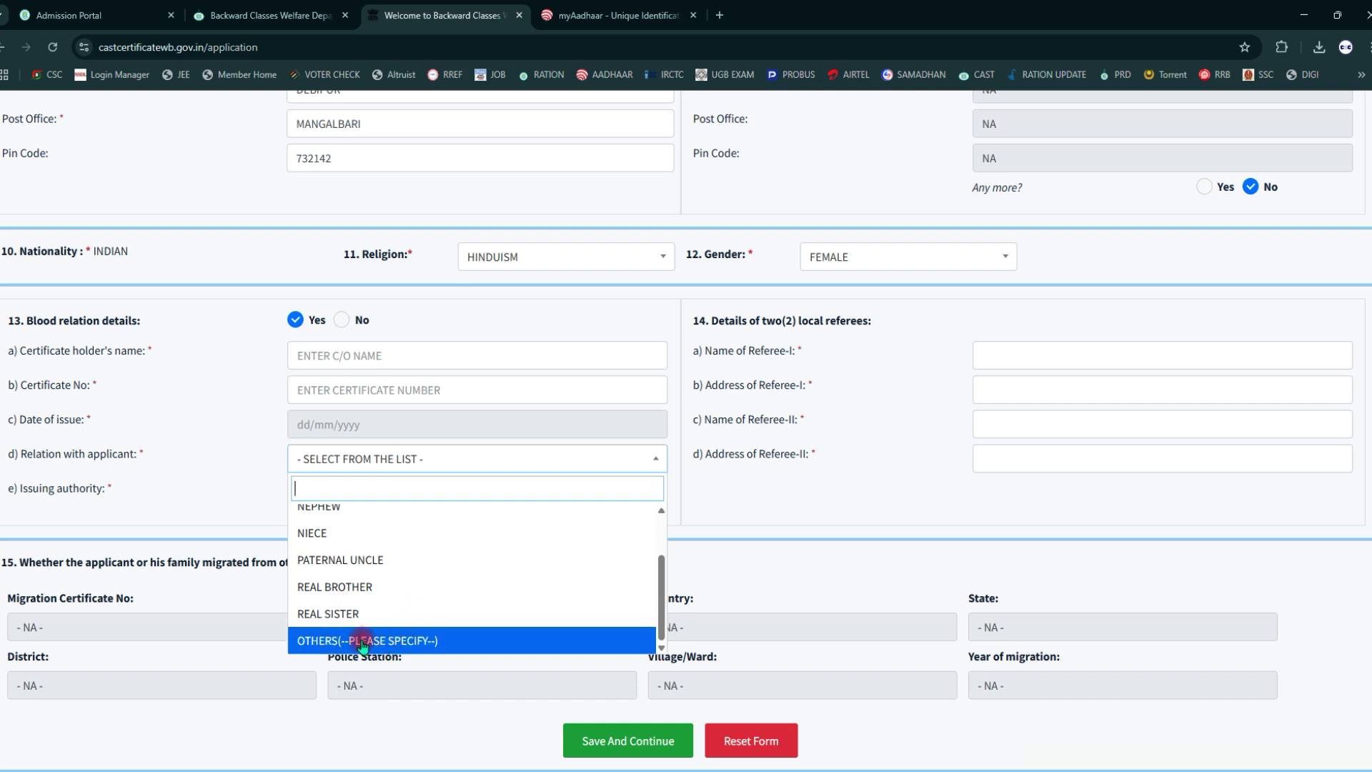
{"action": "left_click", "coordinate": [338, 642]}
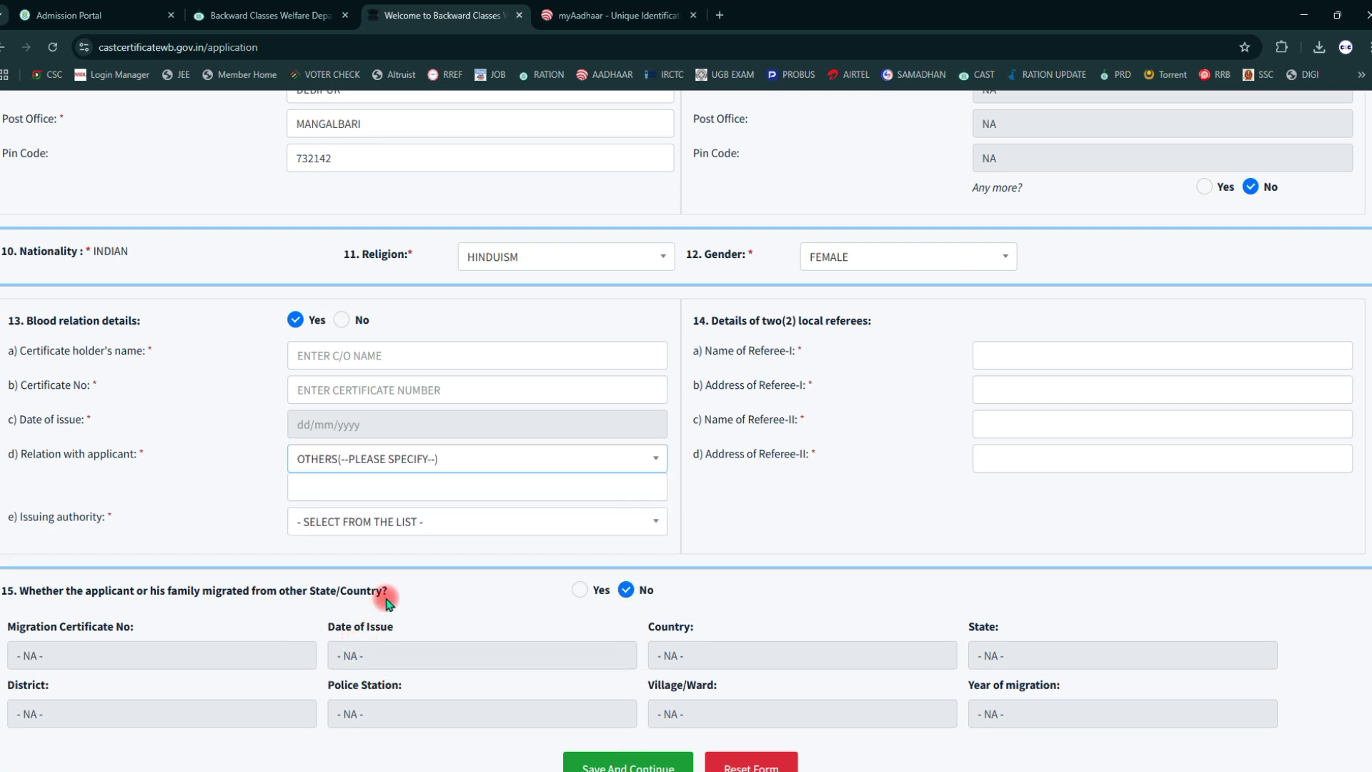
{"action": "left_click", "coordinate": [323, 488]}
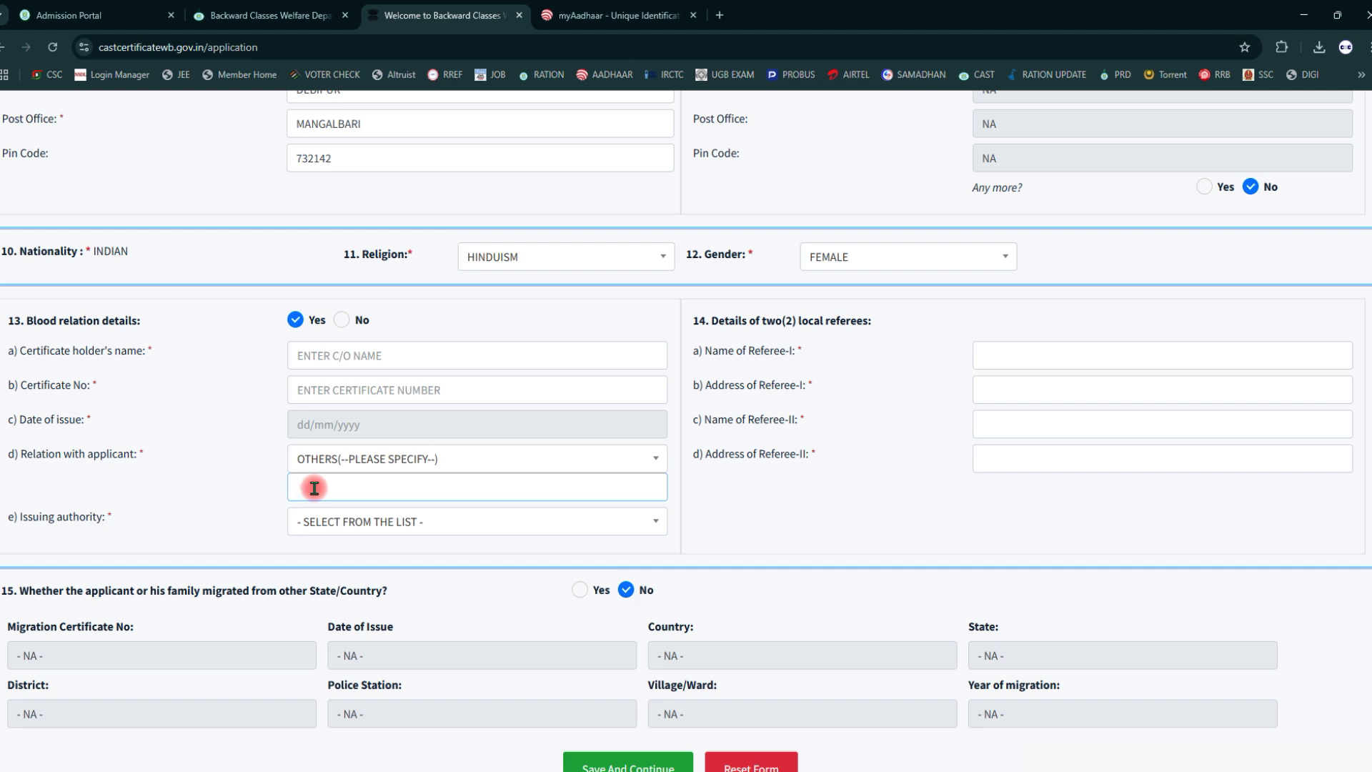
{"action": "scroll", "coordinate": [315, 489], "scroll_direction": "up", "scroll_amount": 10}
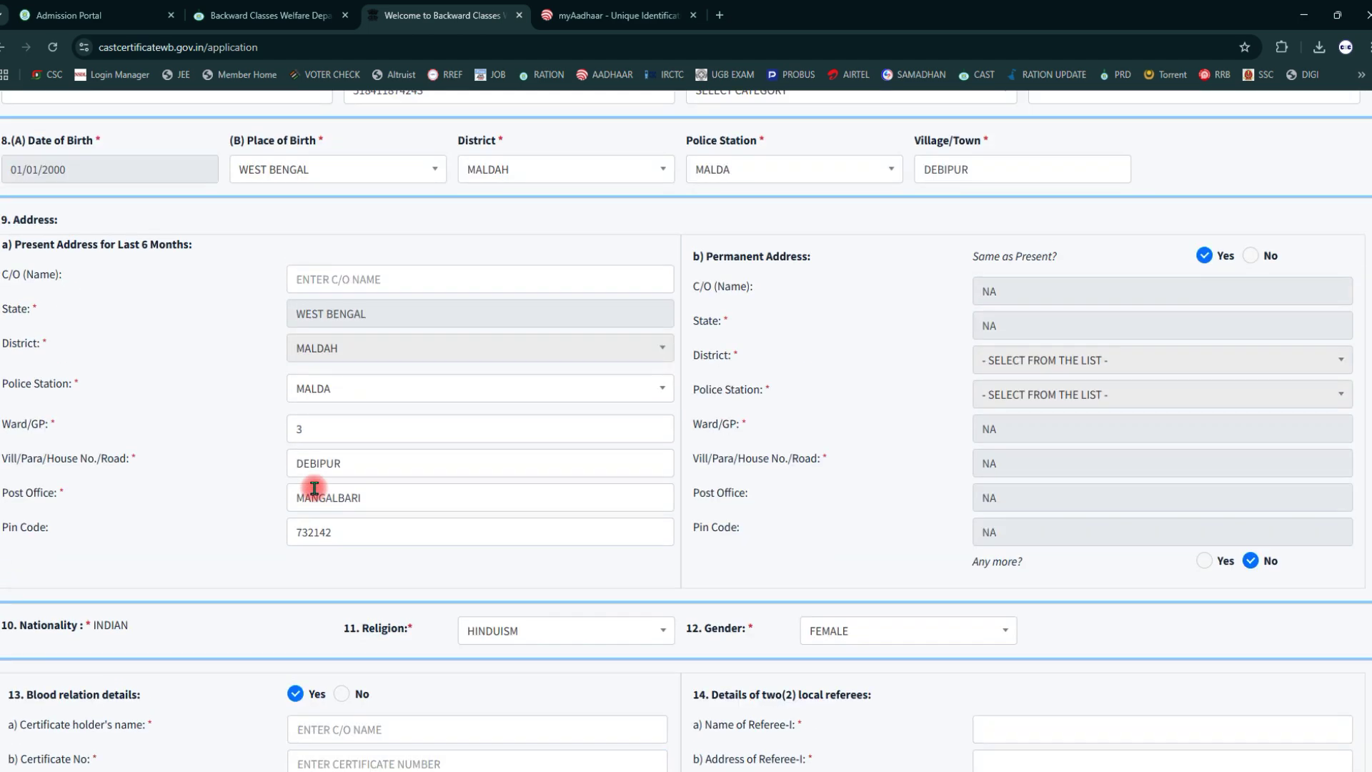
{"action": "scroll", "coordinate": [314, 488], "scroll_direction": "down", "scroll_amount": 11}
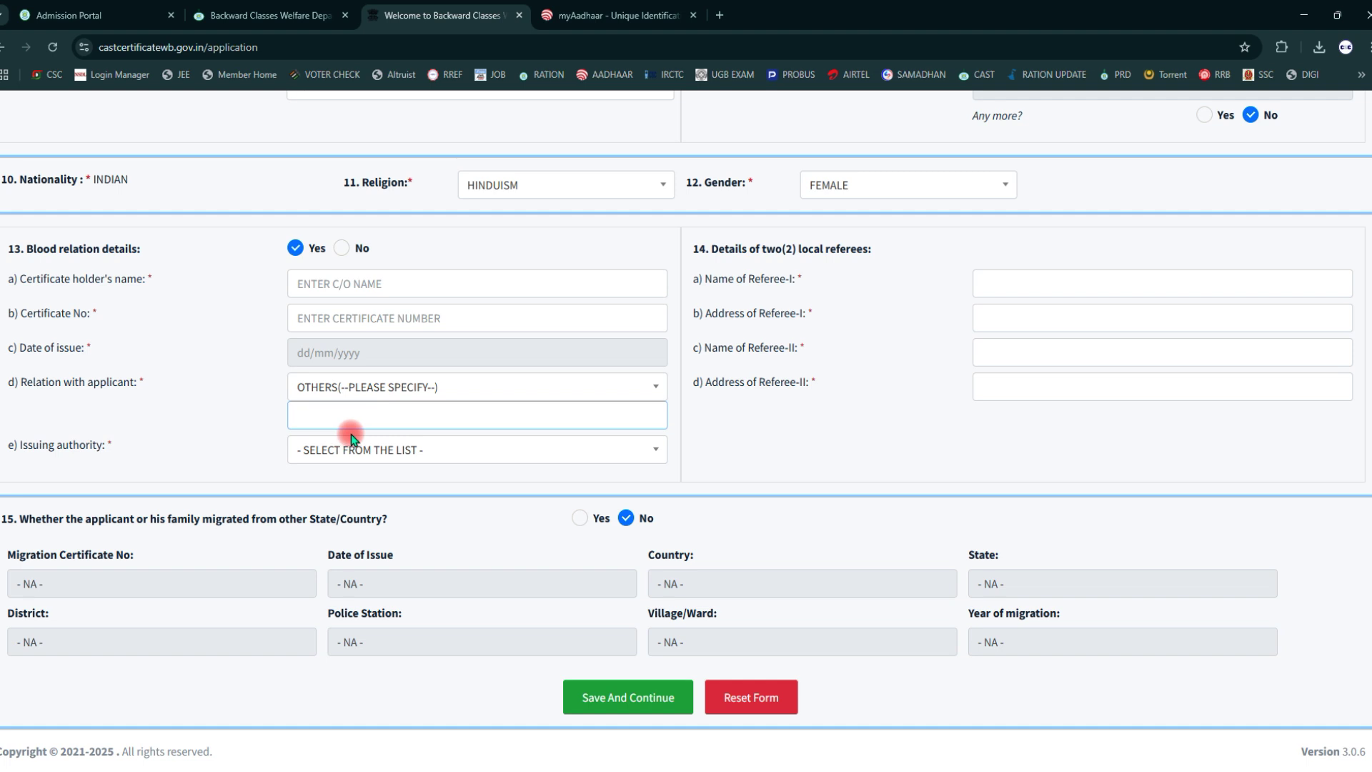
Set the blood relative's relation with the applicant to FATHER
{"action": "left_click", "coordinate": [362, 388]}
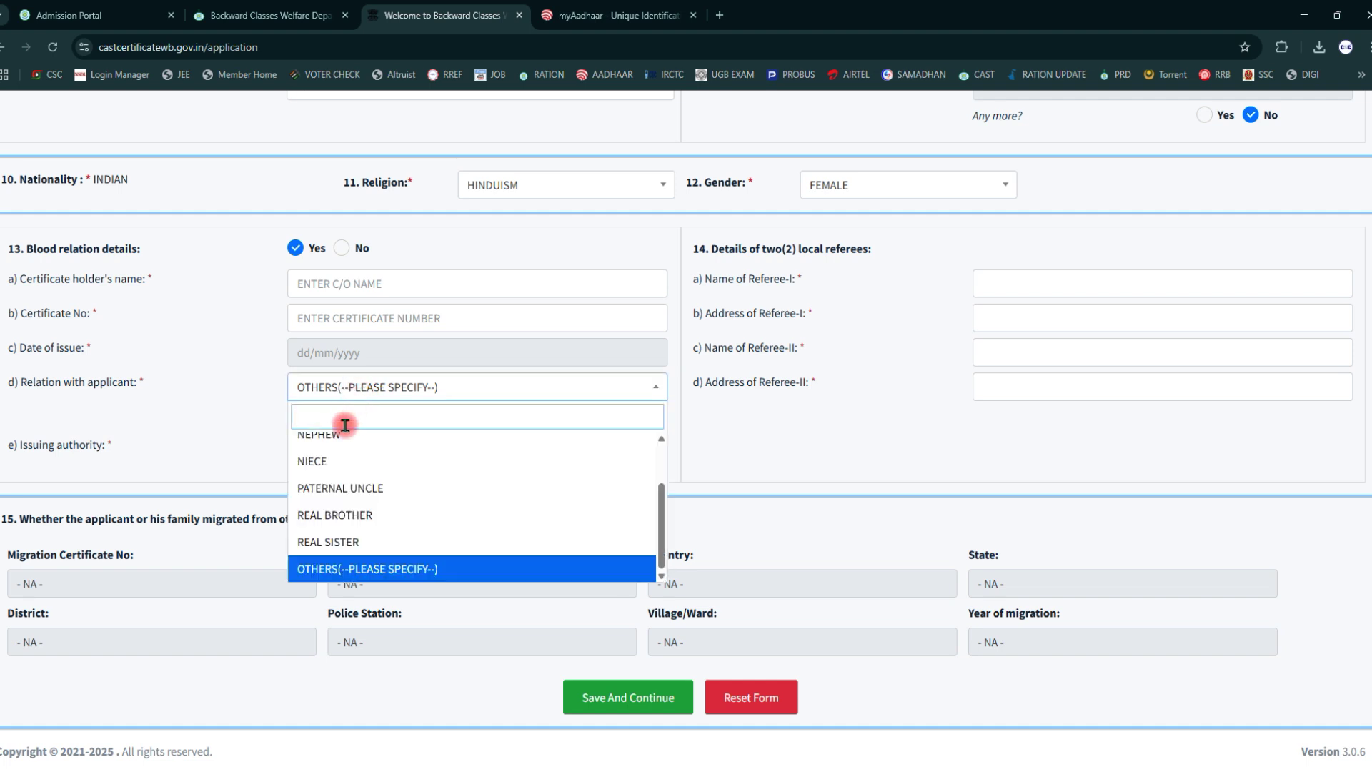
{"action": "left_click", "coordinate": [329, 447]}
{"action": "left_click", "coordinate": [362, 409]}
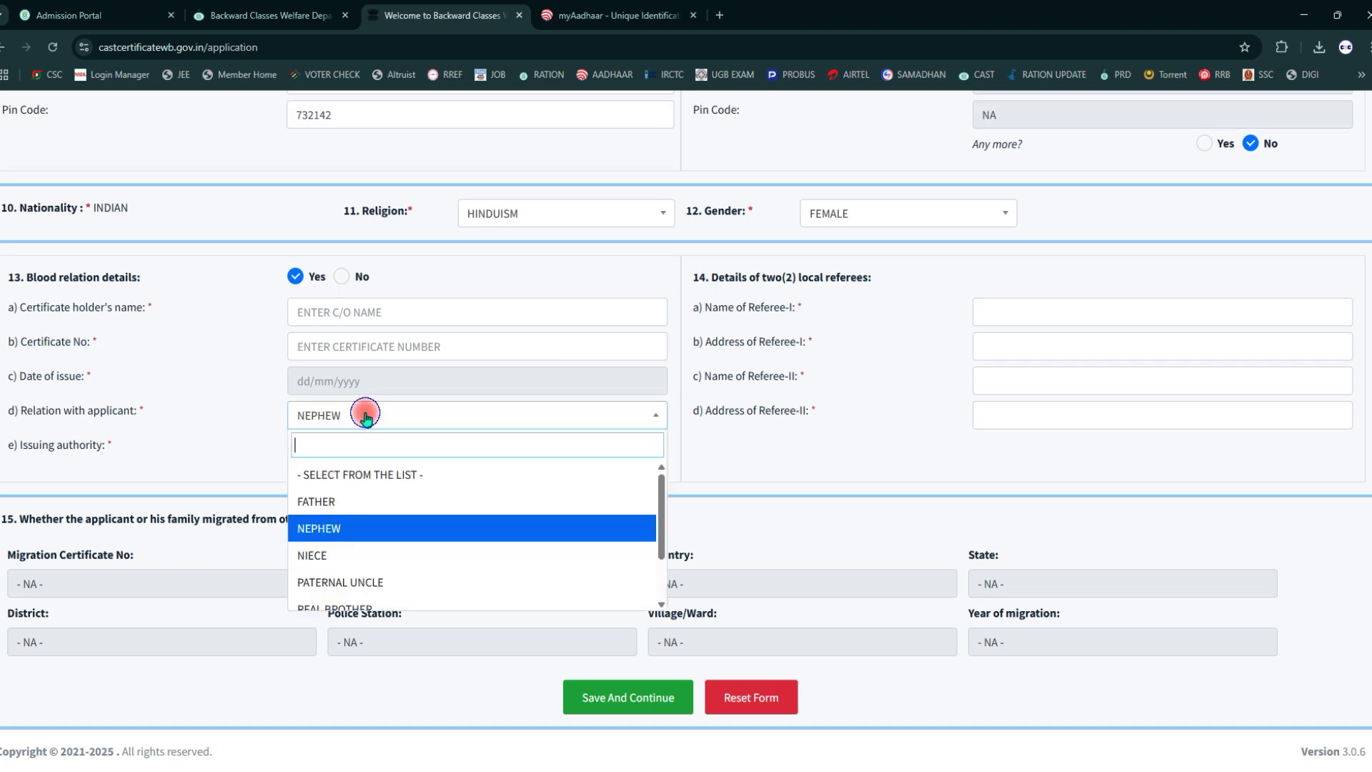
{"action": "left_click", "coordinate": [330, 503]}
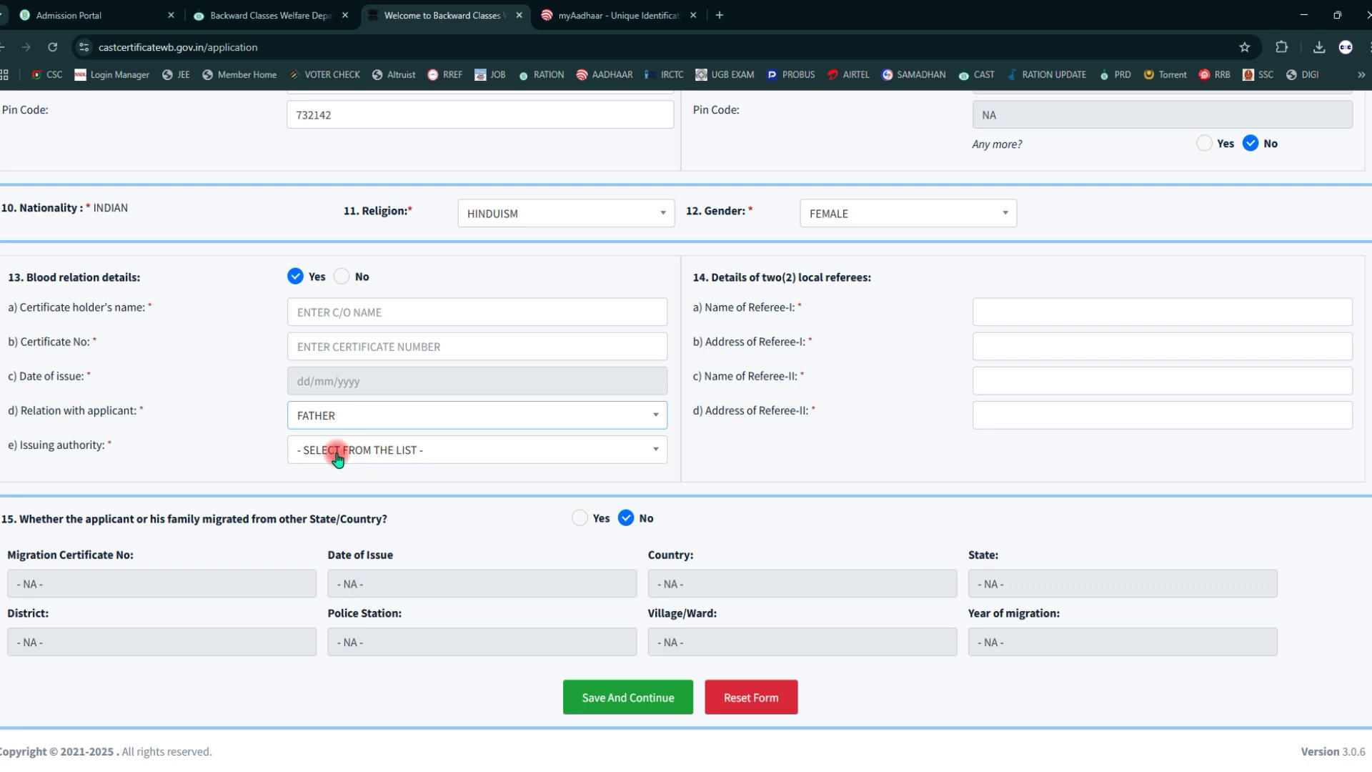
Set the issuing authority of the blood relative's certificate to MALDAH(SADAR)
{"action": "left_click", "coordinate": [336, 450]}
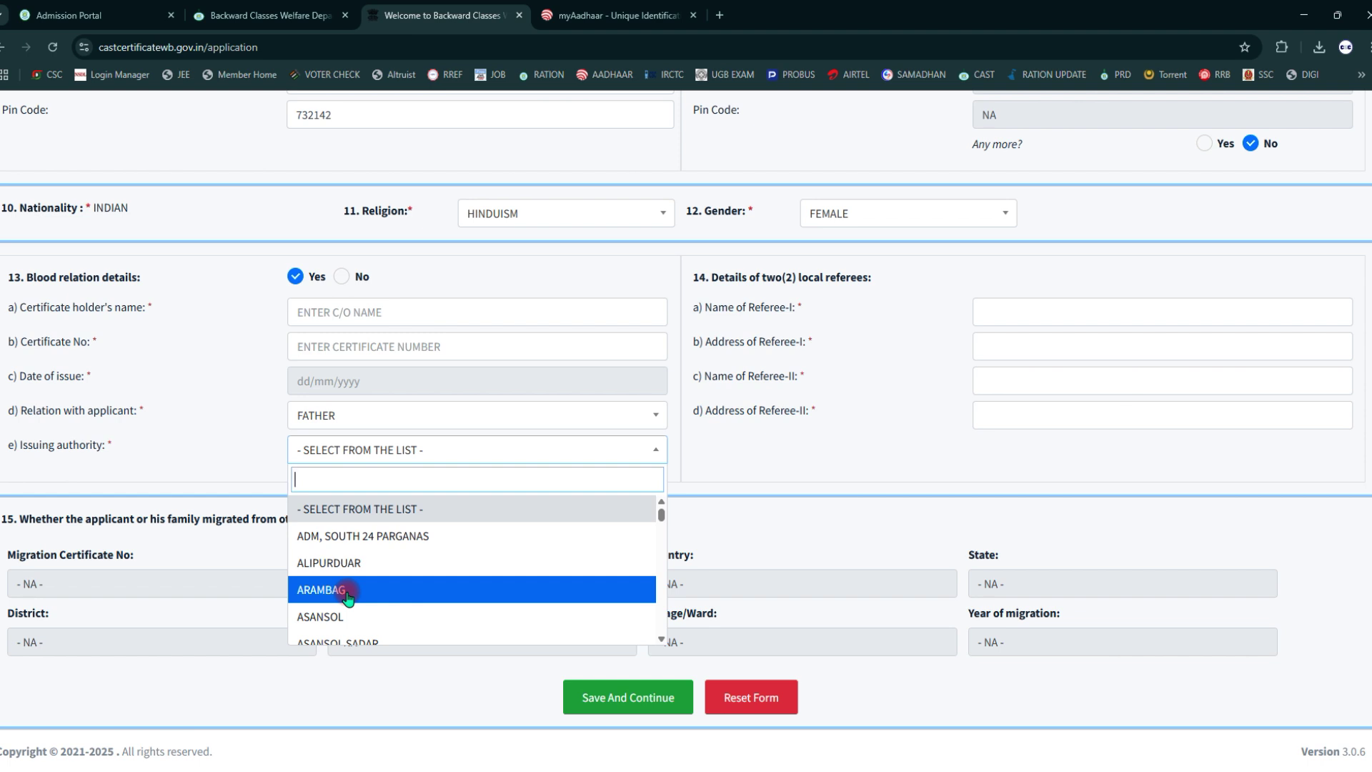
{"action": "type", "text": "MA"}
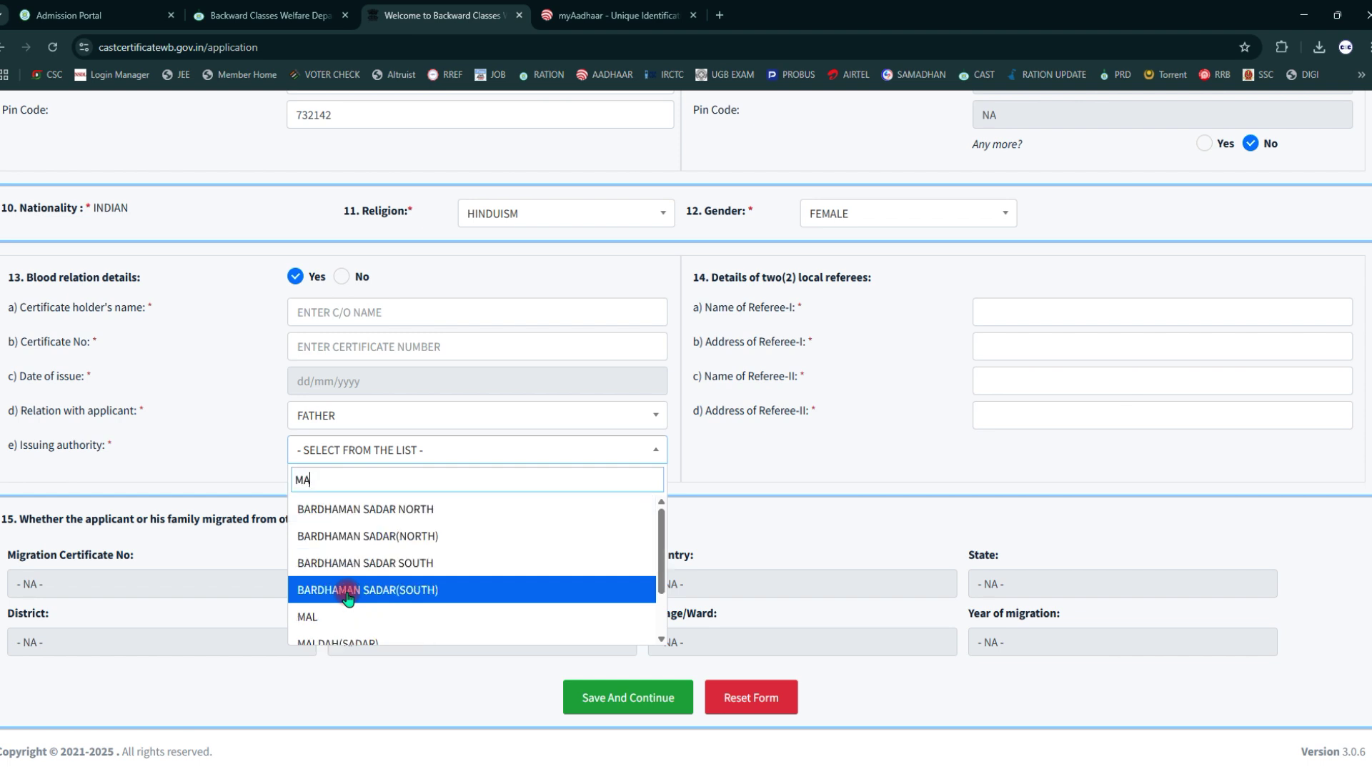
{"action": "type", "text": "L"}
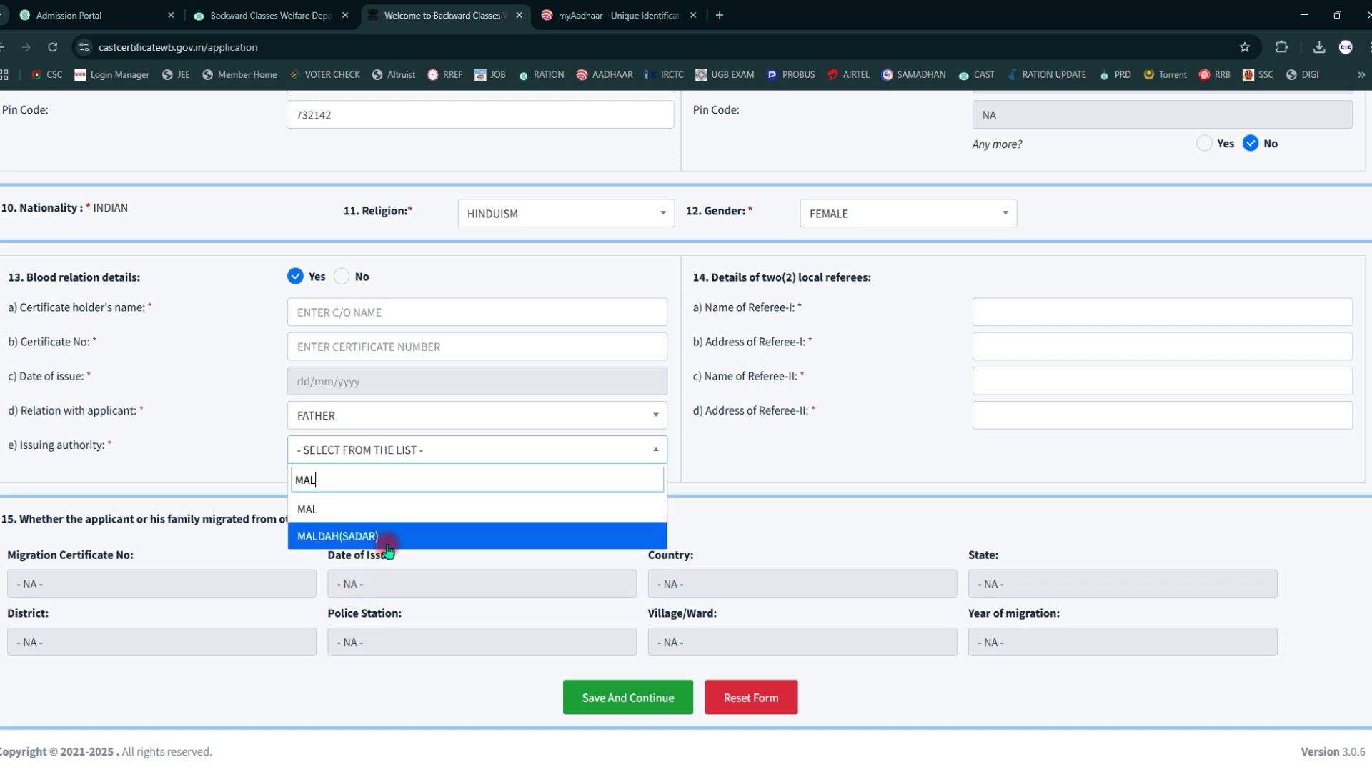
{"action": "left_click", "coordinate": [339, 542]}
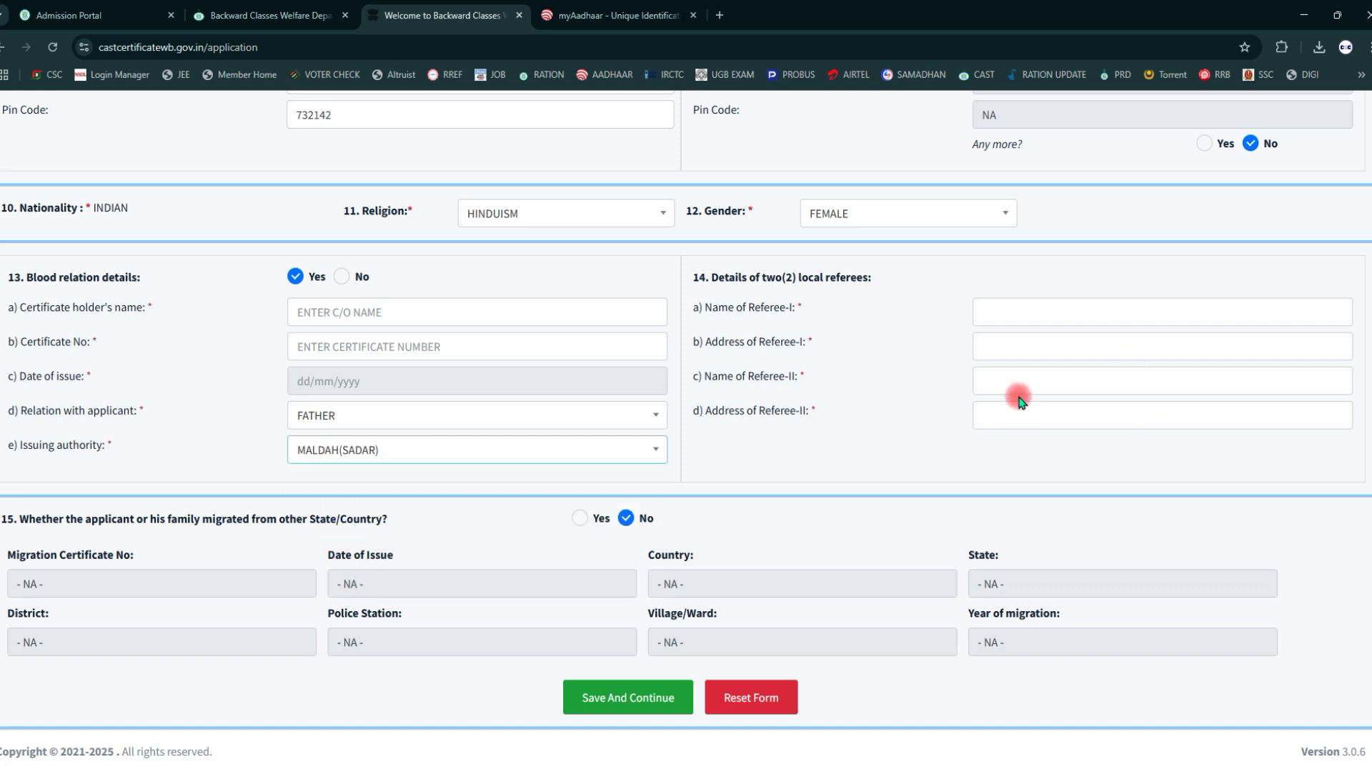
{"action": "left_click", "coordinate": [1027, 312]}
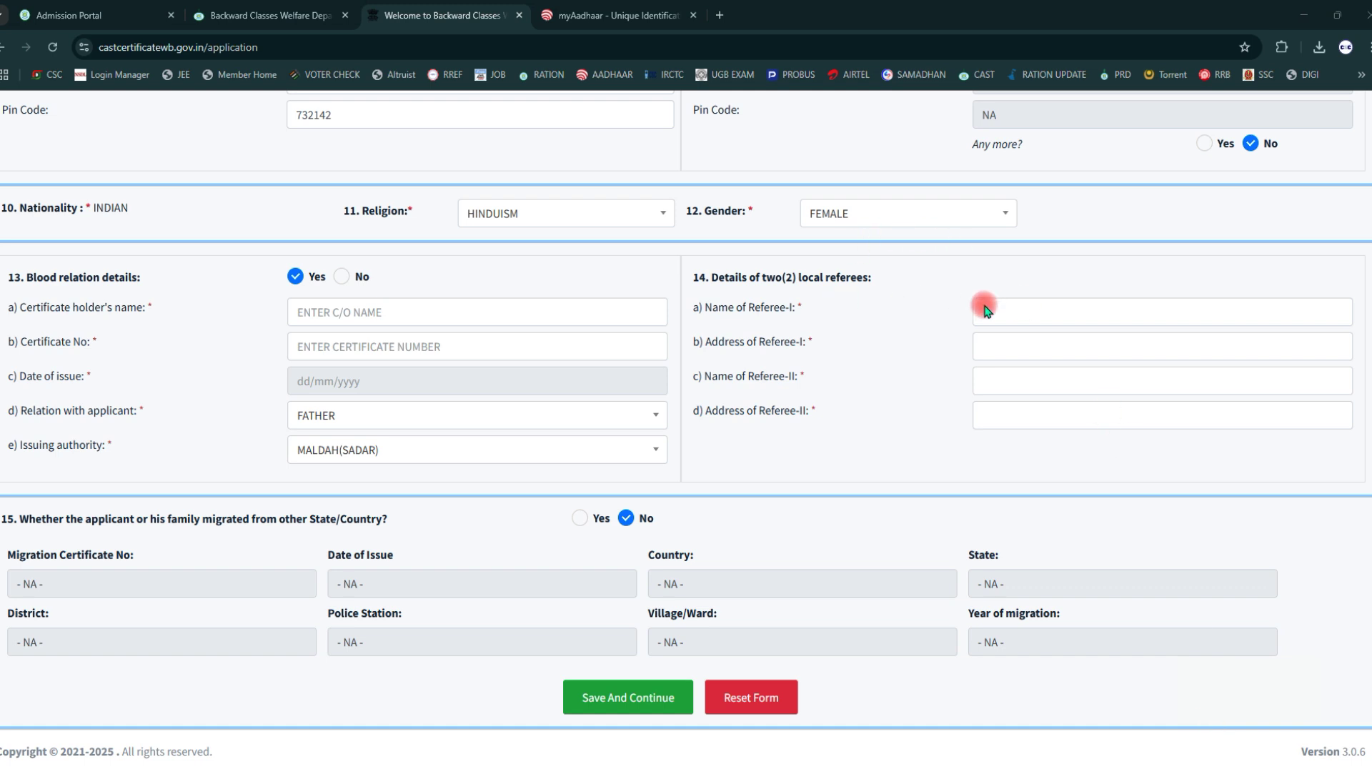
{"action": "mouse_move", "coordinate": [911, 293]}
{"action": "left_mouse_down"}
{"action": "mouse_move", "coordinate": [975, 319]}
{"action": "mouse_move", "coordinate": [1247, 327]}
{"action": "left_mouse_up"}
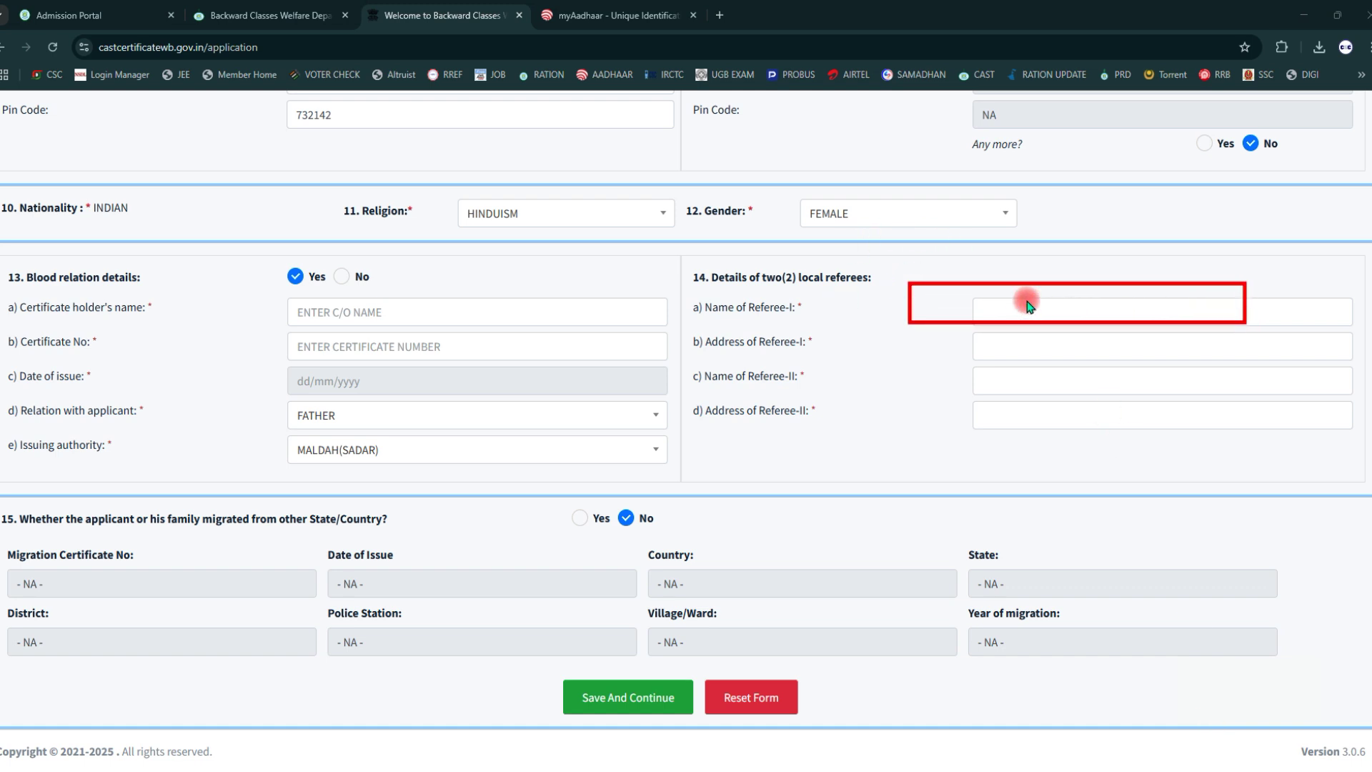
{"action": "mouse_move", "coordinate": [966, 330]}
{"action": "left_mouse_down"}
{"action": "mouse_move", "coordinate": [998, 371]}
{"action": "mouse_move", "coordinate": [1290, 364]}
{"action": "left_mouse_up"}
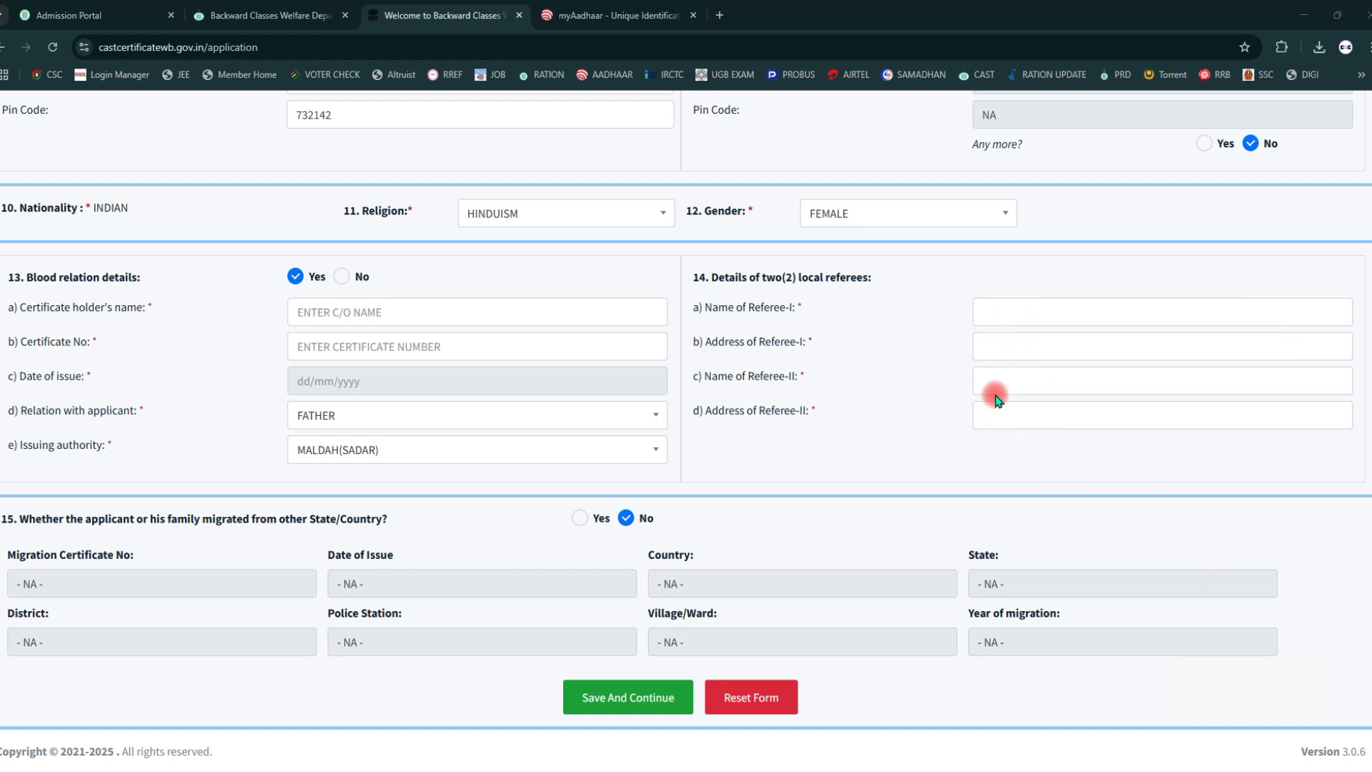
{"action": "mouse_move", "coordinate": [965, 375]}
{"action": "left_mouse_down"}
{"action": "mouse_move", "coordinate": [1035, 397]}
{"action": "mouse_move", "coordinate": [1305, 412]}
{"action": "left_mouse_up"}
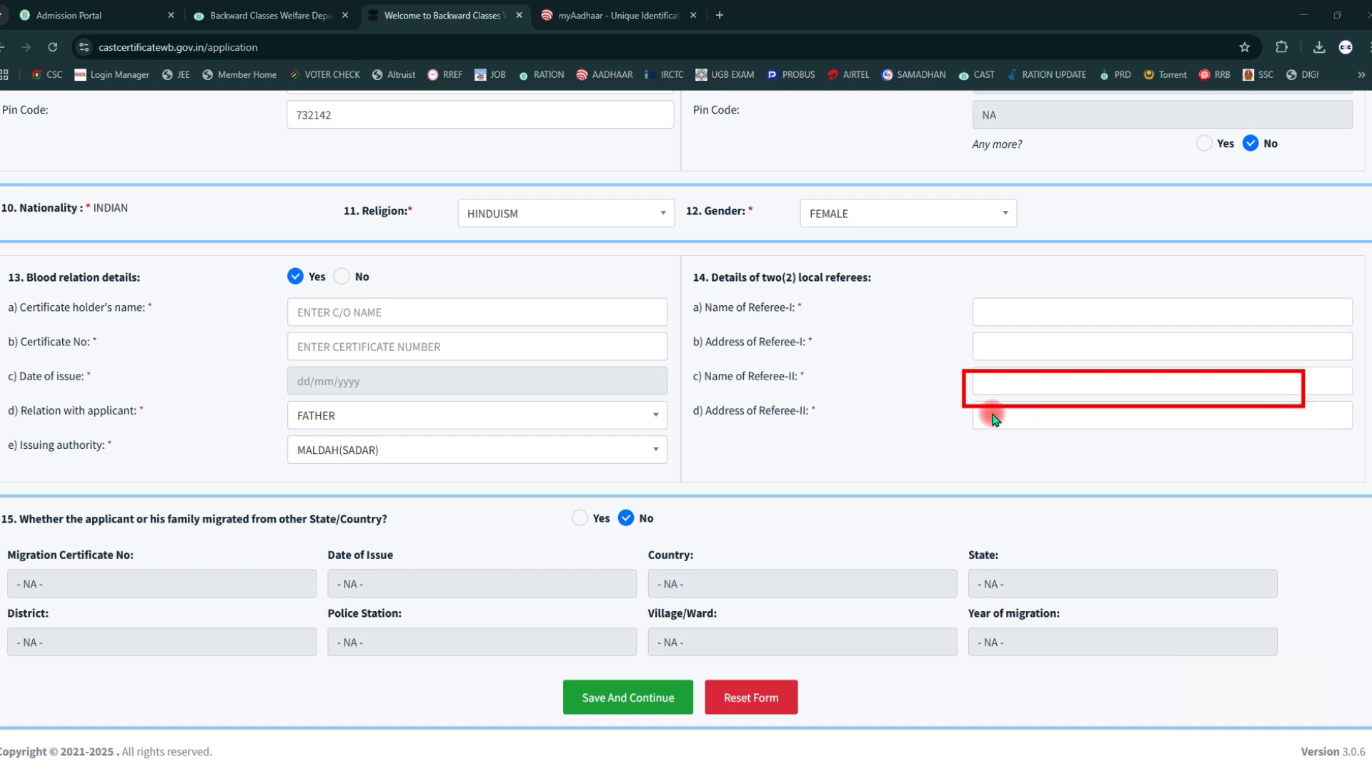
{"action": "mouse_move", "coordinate": [975, 407]}
{"action": "left_mouse_down"}
{"action": "mouse_move", "coordinate": [1112, 455]}
{"action": "mouse_move", "coordinate": [1319, 448]}
{"action": "left_mouse_up"}
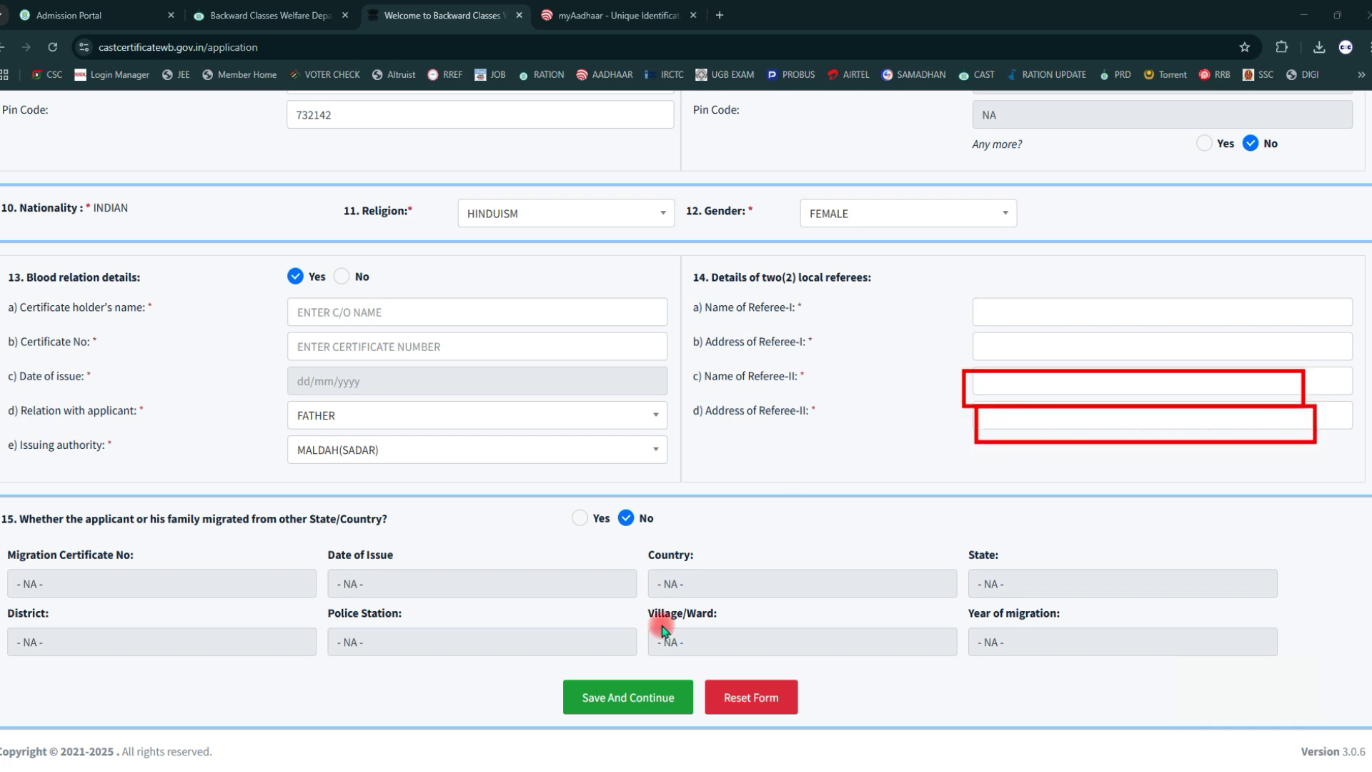
{"action": "mouse_move", "coordinate": [545, 665]}
{"action": "left_mouse_down"}
{"action": "mouse_move", "coordinate": [636, 735]}
{"action": "mouse_move", "coordinate": [697, 740]}
{"action": "left_mouse_up"}
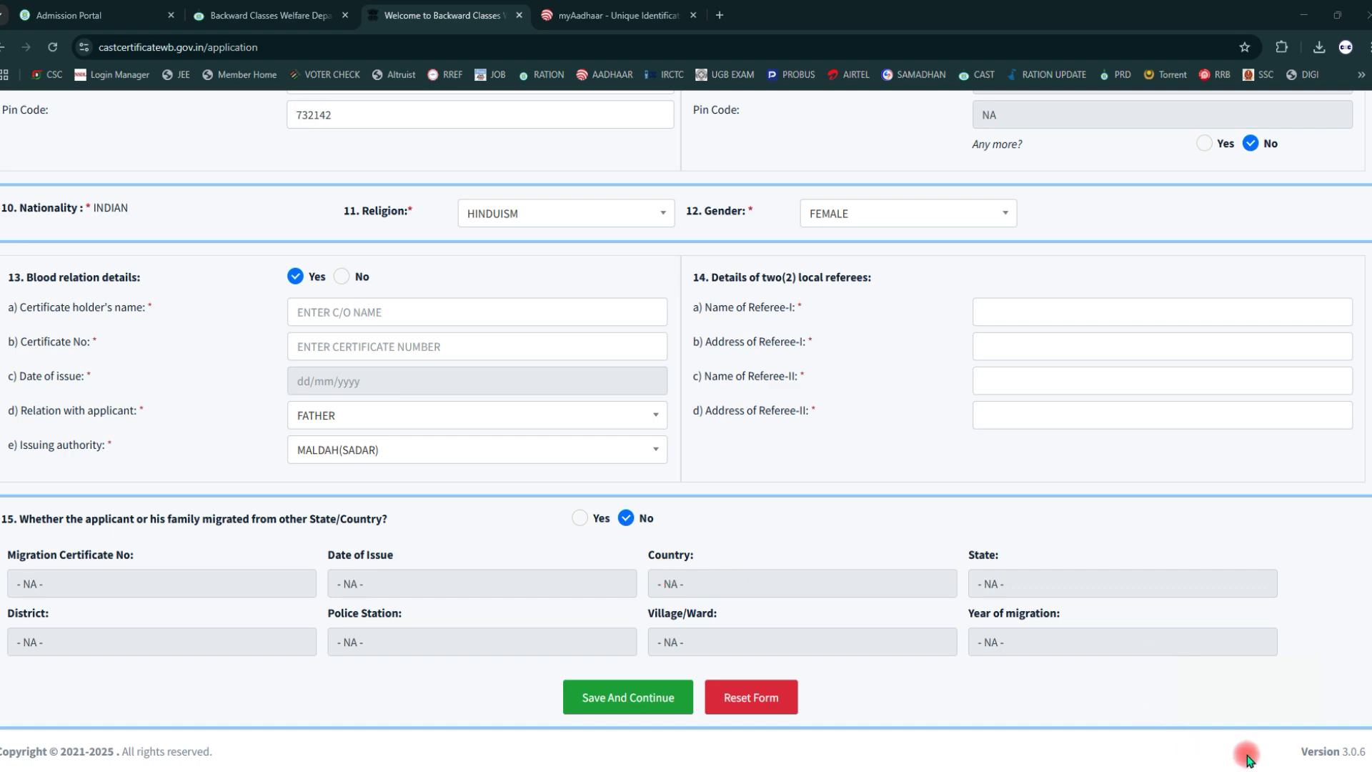
{"action": "scroll", "coordinate": [797, 586], "scroll_direction": "up", "scroll_amount": 13}
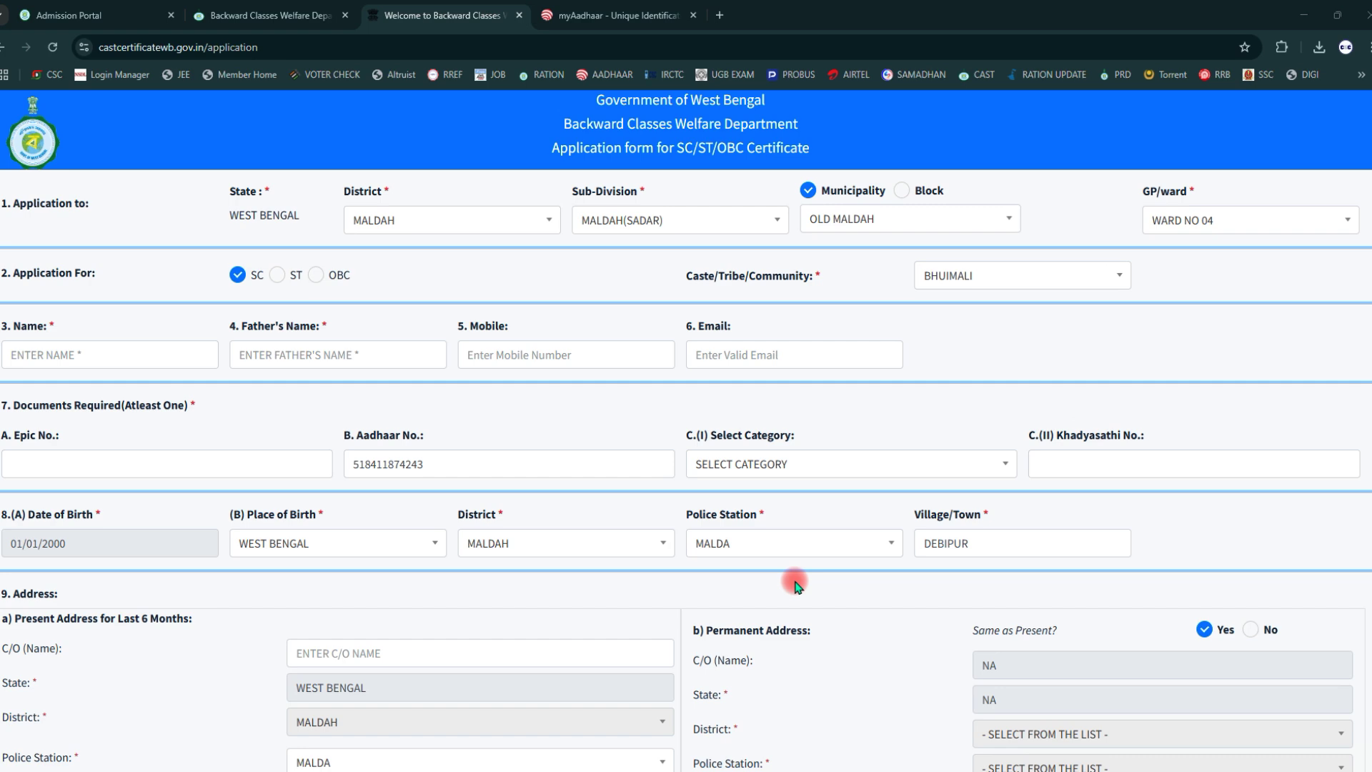
{"action": "scroll", "coordinate": [797, 586], "scroll_direction": "down", "scroll_amount": 13}
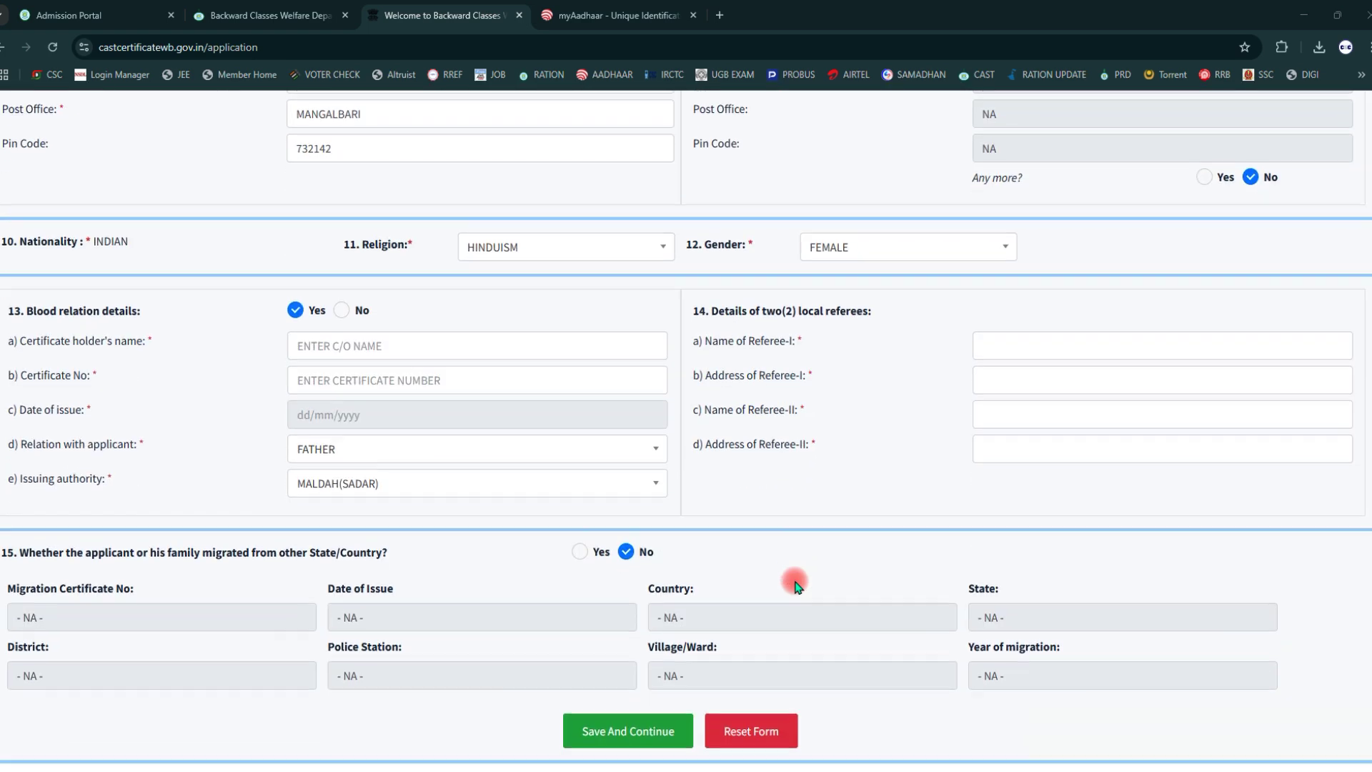
{"action": "scroll", "coordinate": [797, 587], "scroll_direction": "up", "scroll_amount": 13}
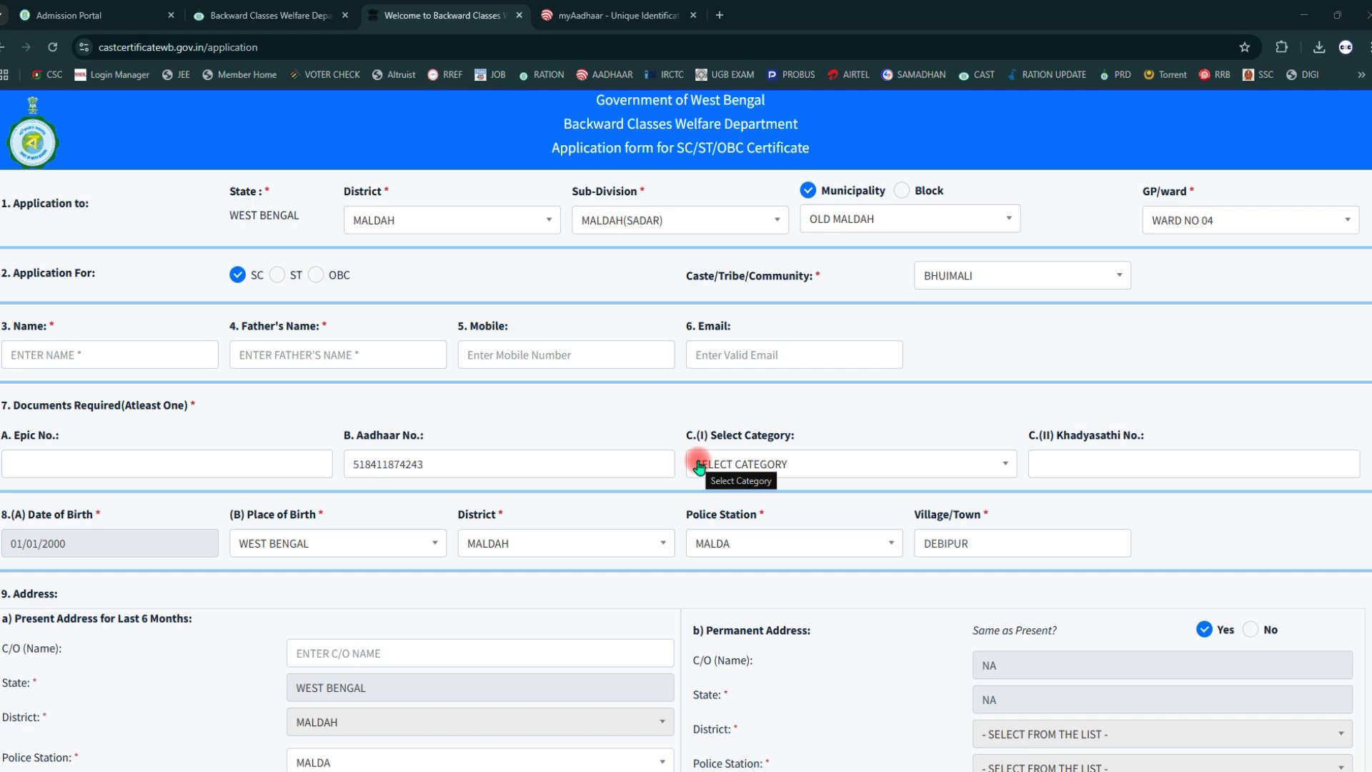
{"action": "scroll", "coordinate": [799, 544], "scroll_direction": "down", "scroll_amount": 13}
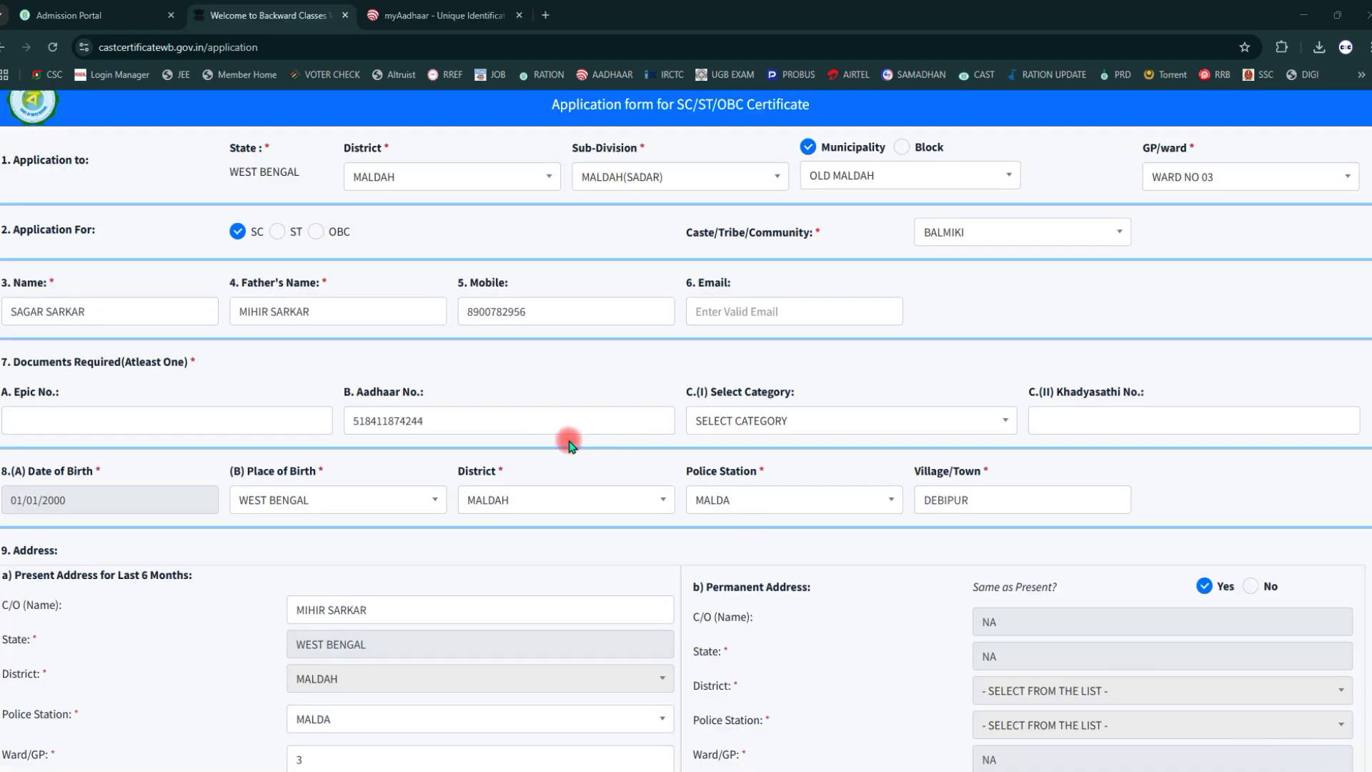
Save the completed application form and continue to the upload of the applicant's documents
{"action": "scroll", "coordinate": [421, 497], "scroll_direction": "down", "scroll_amount": 5}
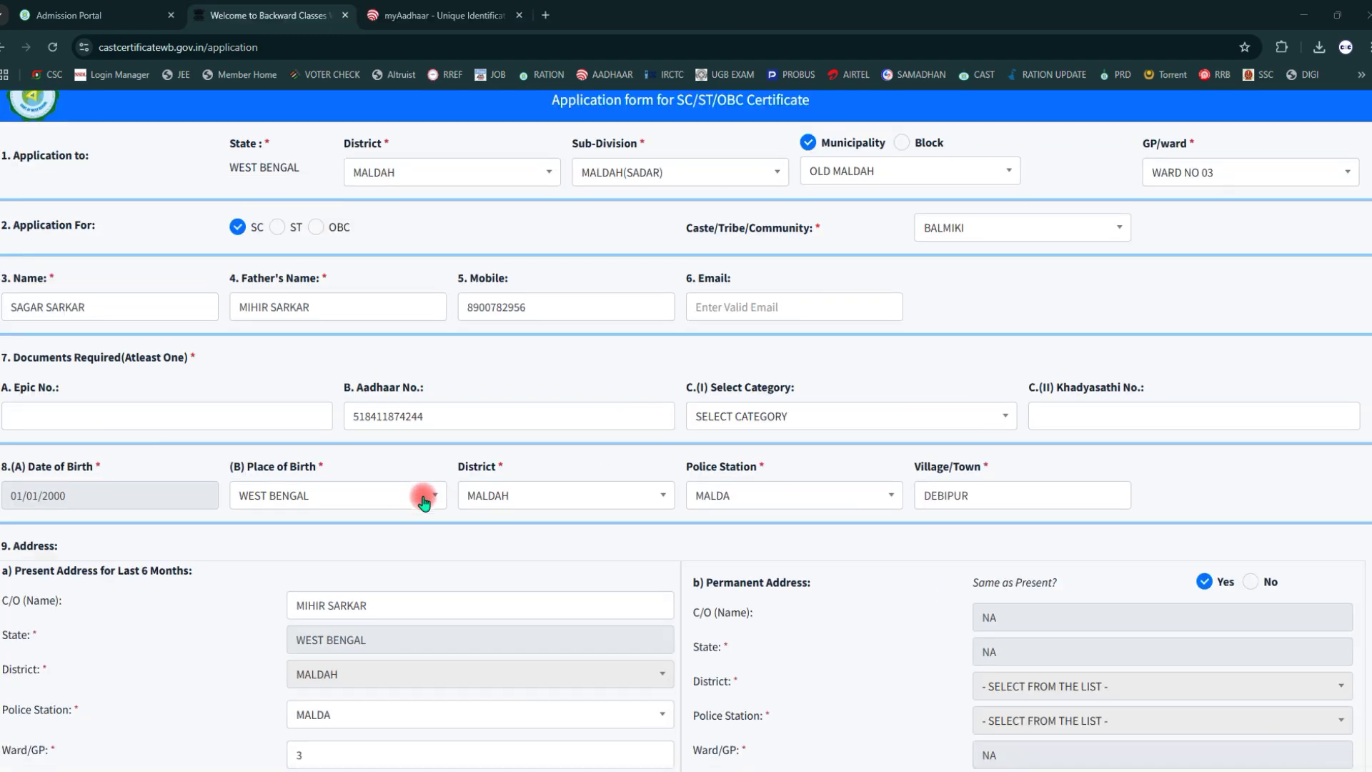
{"action": "scroll", "coordinate": [423, 503], "scroll_direction": "down", "scroll_amount": 5}
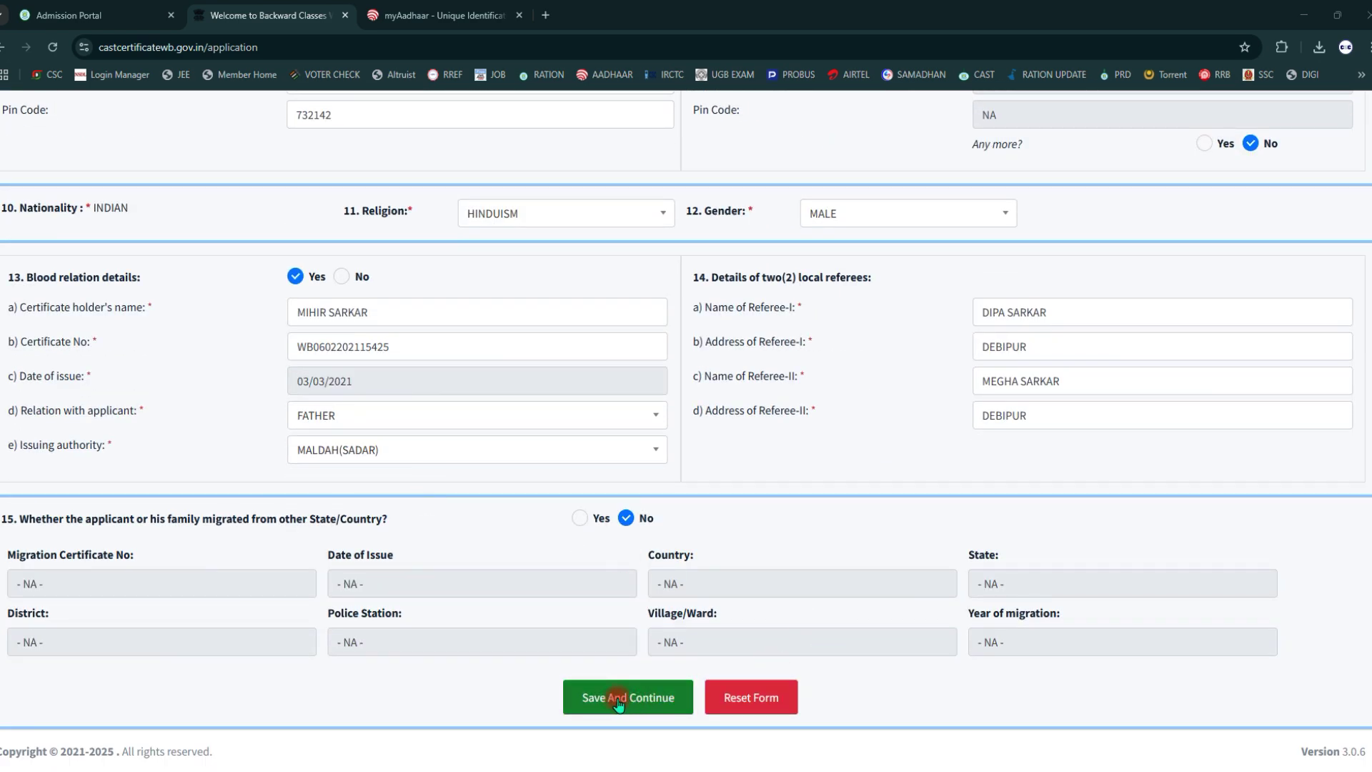
{"action": "left_click", "coordinate": [619, 699]}
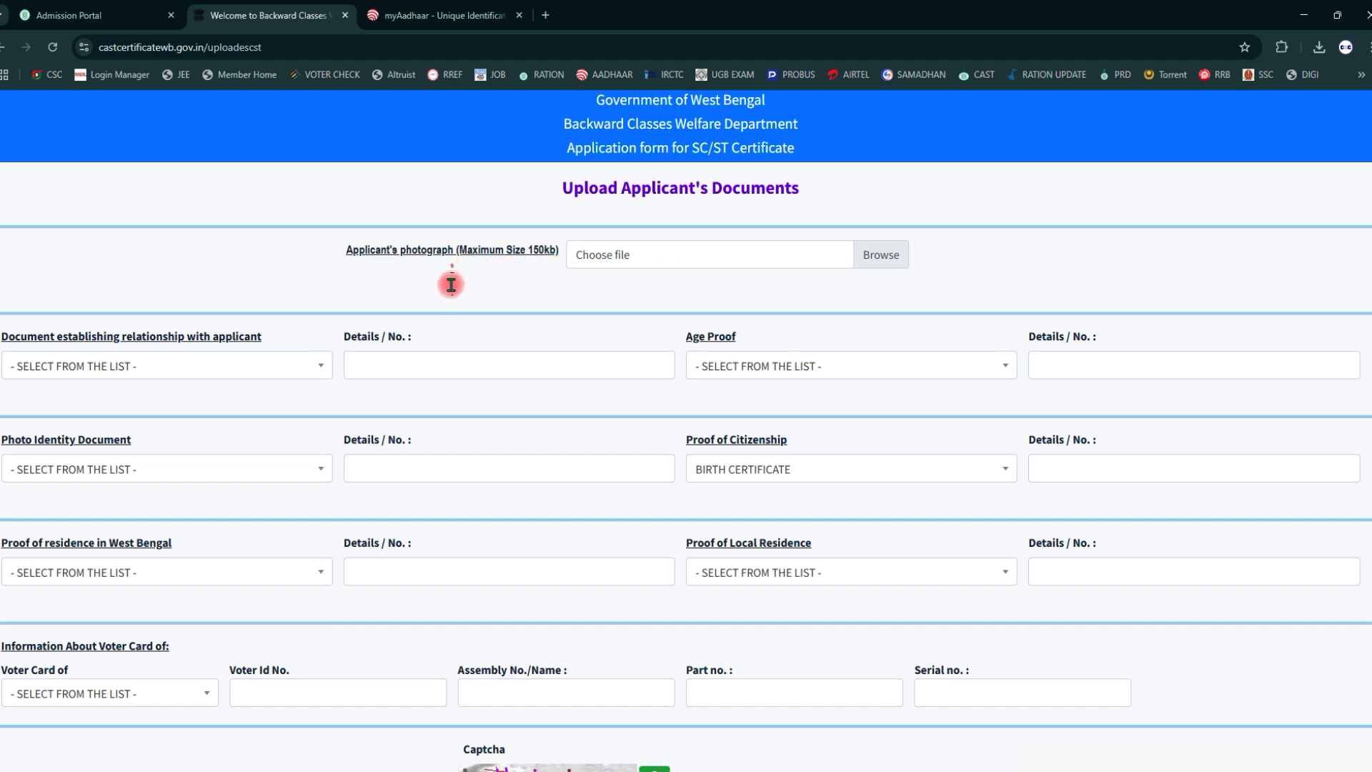
Attach PP.jpg from a subfolder of Downloads as the applicant's photograph
{"action": "scroll", "coordinate": [154, 445], "scroll_direction": "down", "scroll_amount": 3}
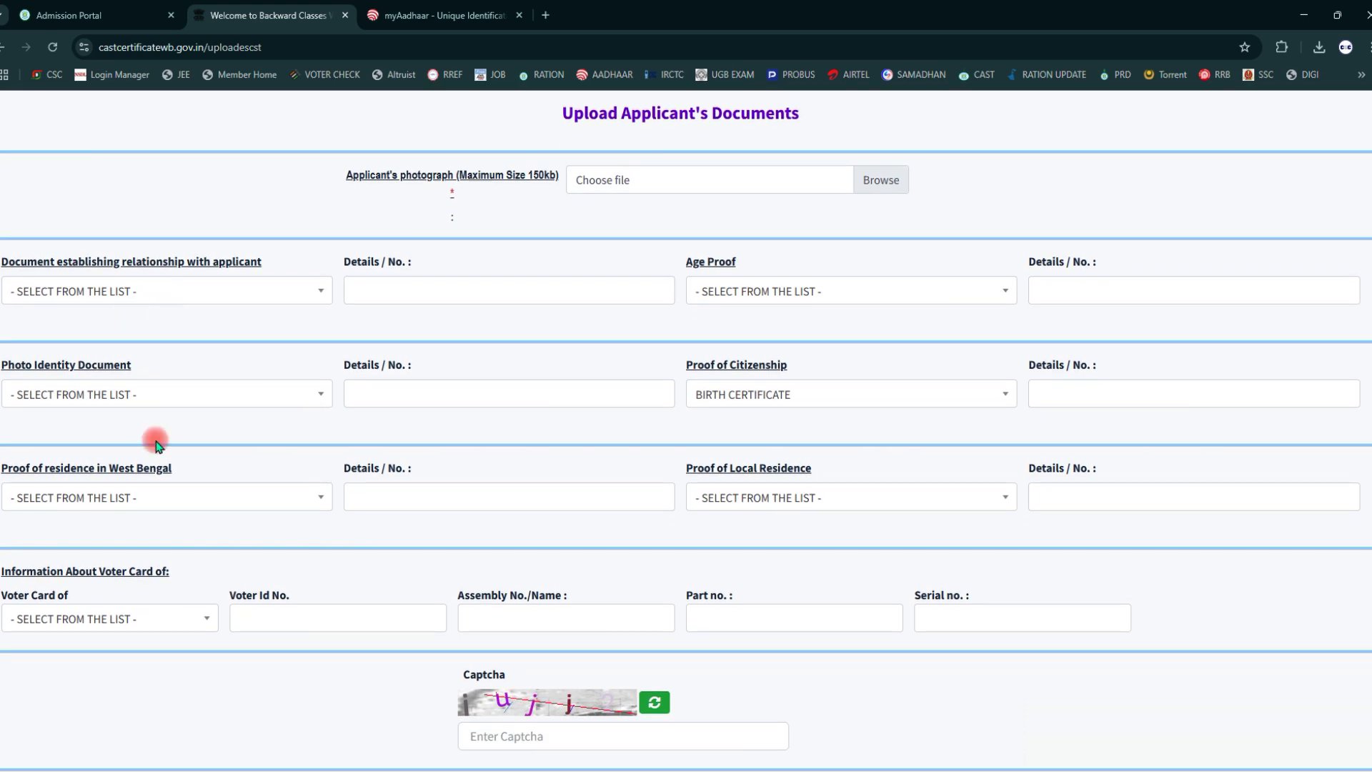
{"action": "scroll", "coordinate": [111, 348], "scroll_direction": "up", "scroll_amount": 3}
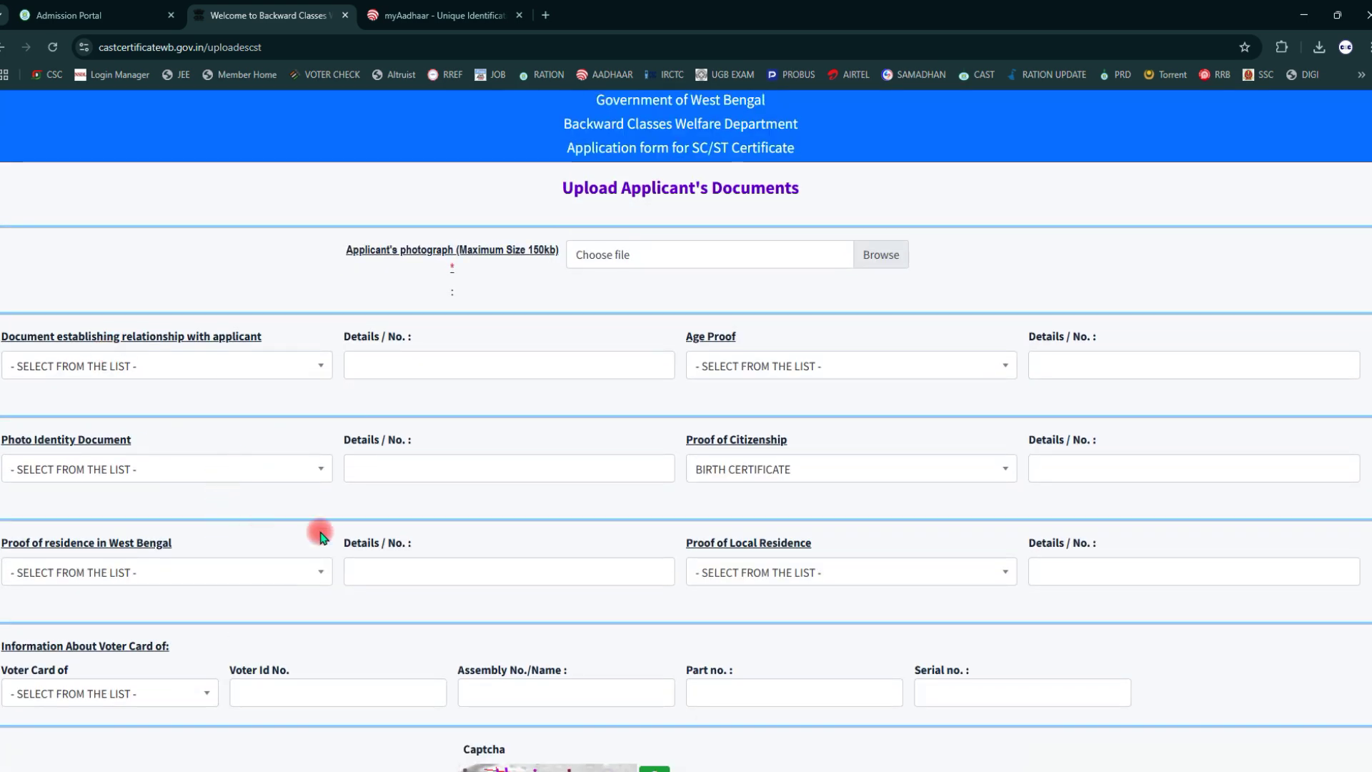
{"action": "left_click", "coordinate": [736, 265]}
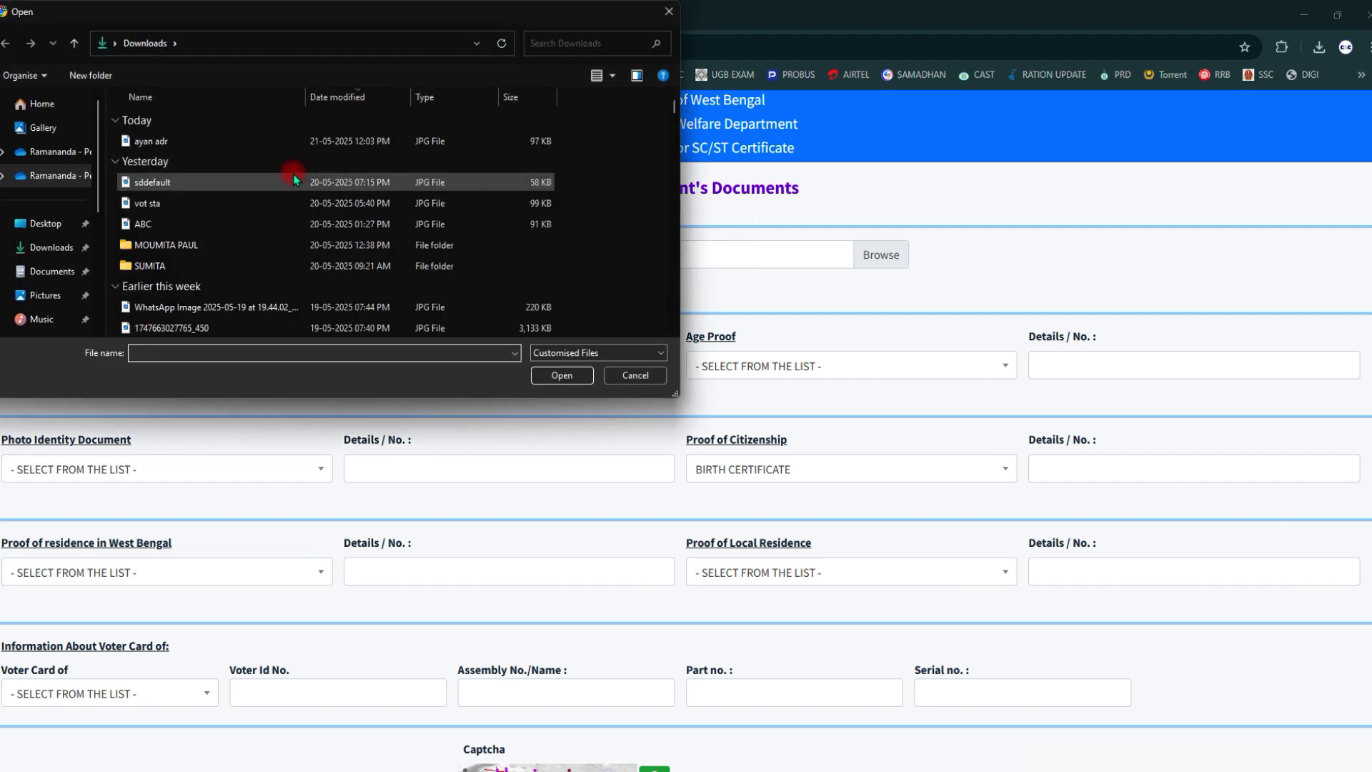
{"action": "double_click", "coordinate": [156, 263]}
{"action": "left_click", "coordinate": [148, 143]}
{"action": "double_click", "coordinate": [148, 142]}
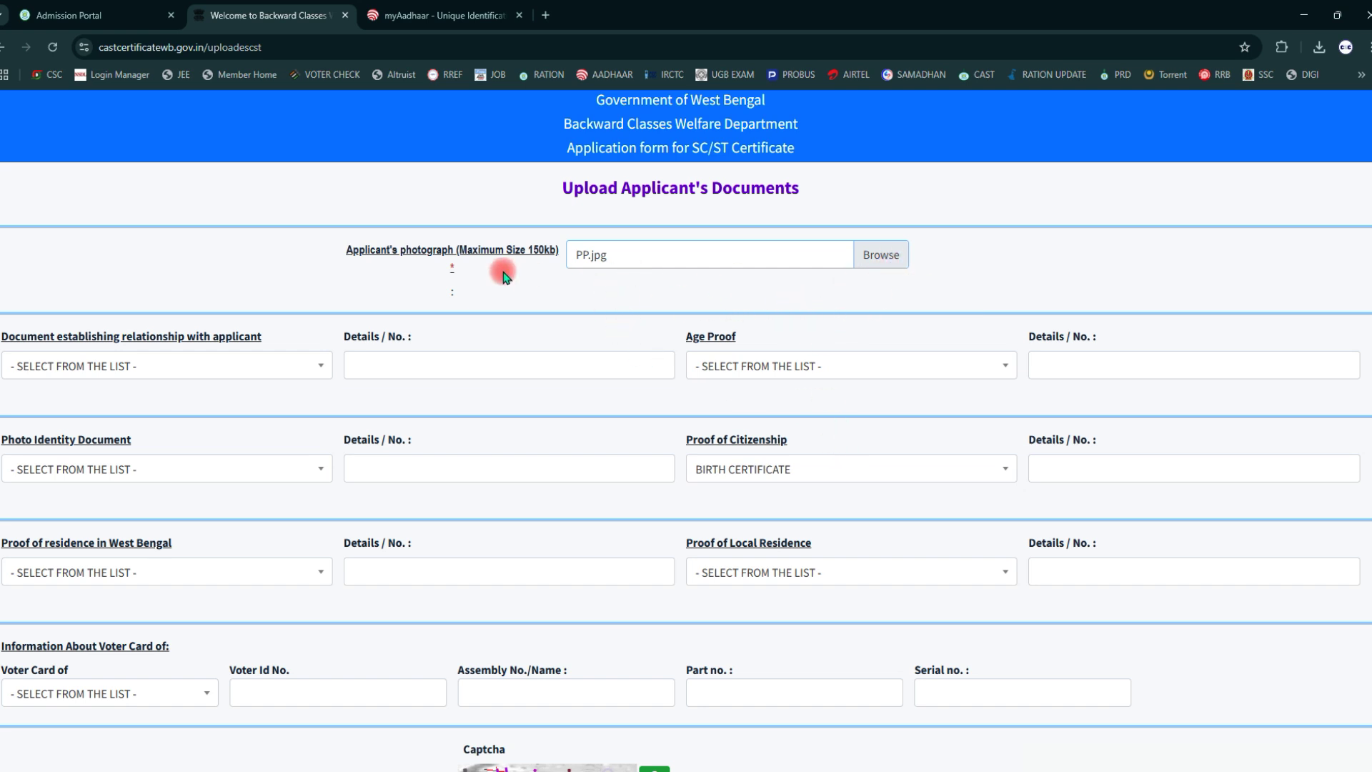
Load a different captcha image for the document upload form and enter its captcha code
{"action": "scroll", "coordinate": [870, 515], "scroll_direction": "down", "scroll_amount": 3}
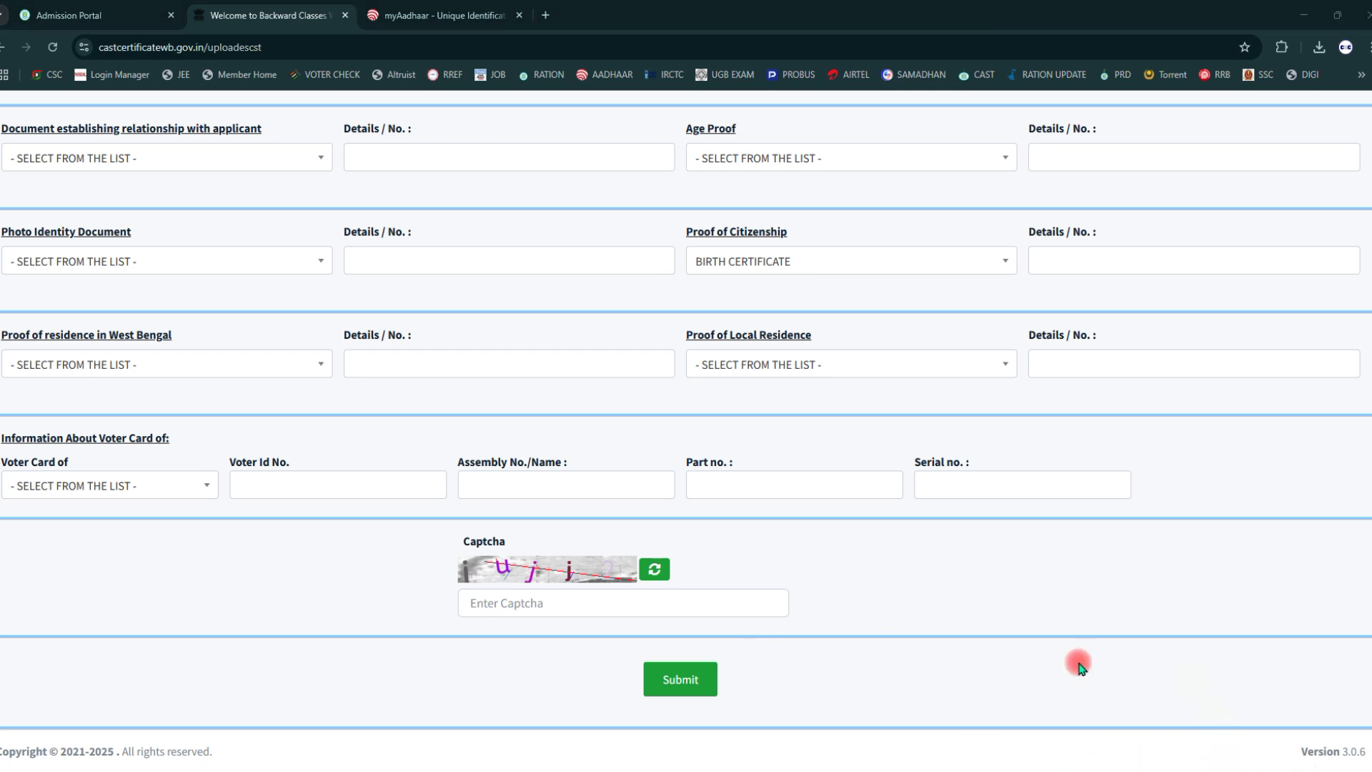
{"action": "mouse_move", "coordinate": [423, 523]}
{"action": "left_mouse_down"}
{"action": "mouse_move", "coordinate": [653, 607]}
{"action": "mouse_move", "coordinate": [740, 616]}
{"action": "left_mouse_up"}
{"action": "left_click", "coordinate": [521, 605]}
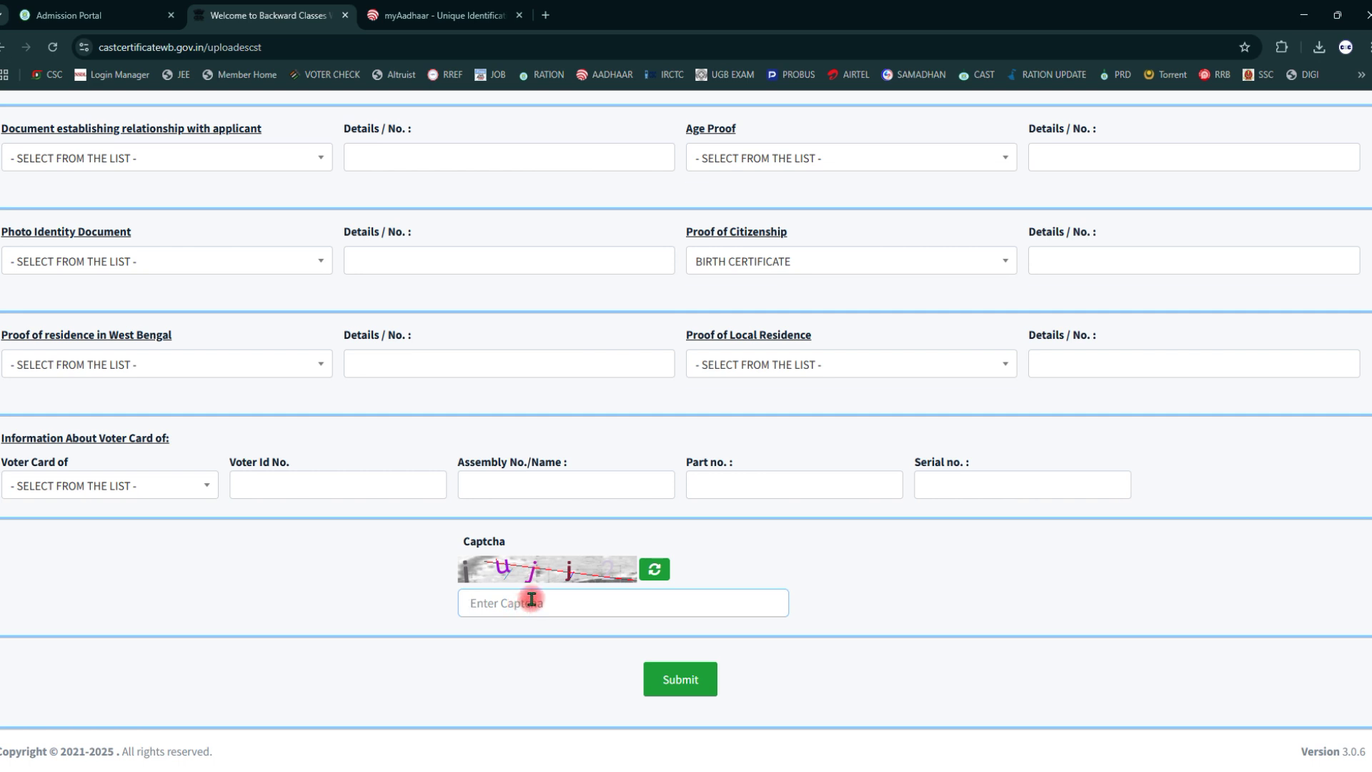
{"action": "left_click", "coordinate": [655, 570]}
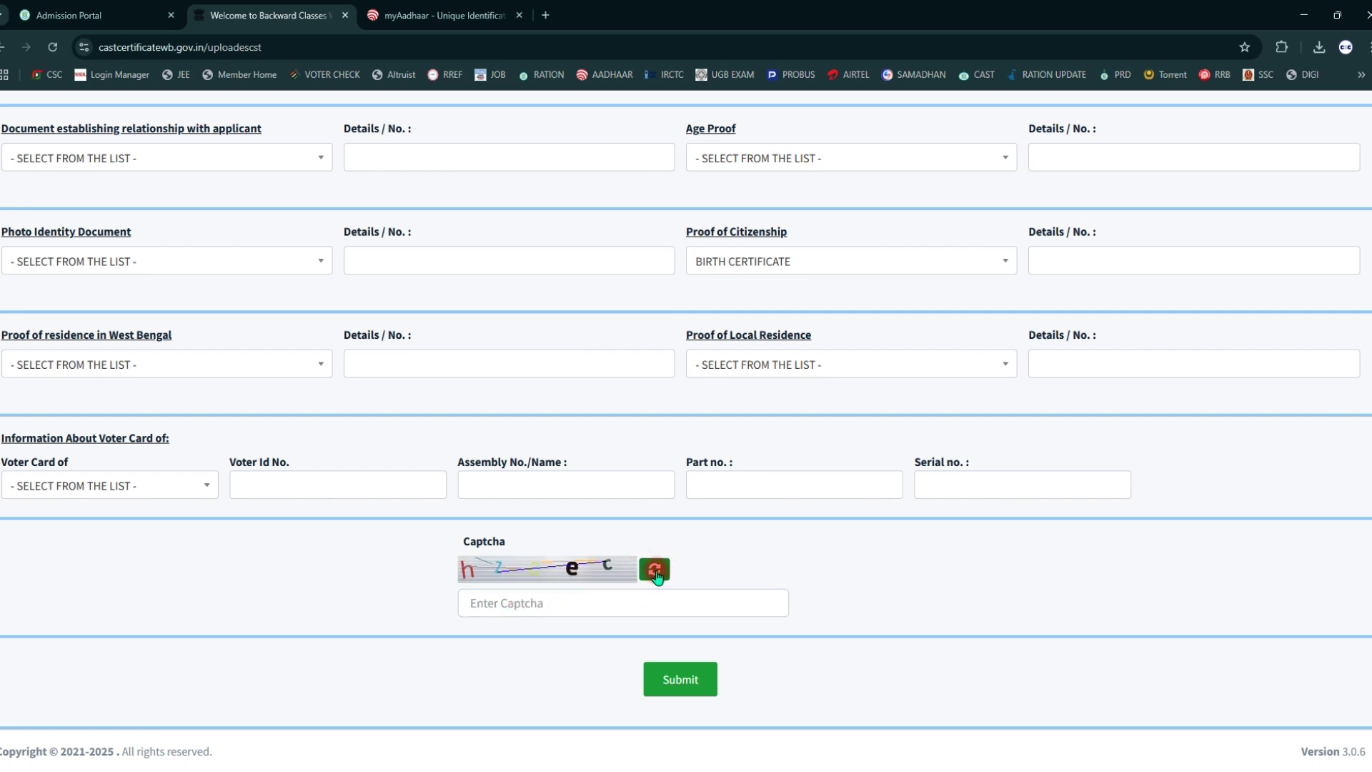
{"action": "left_click", "coordinate": [656, 571]}
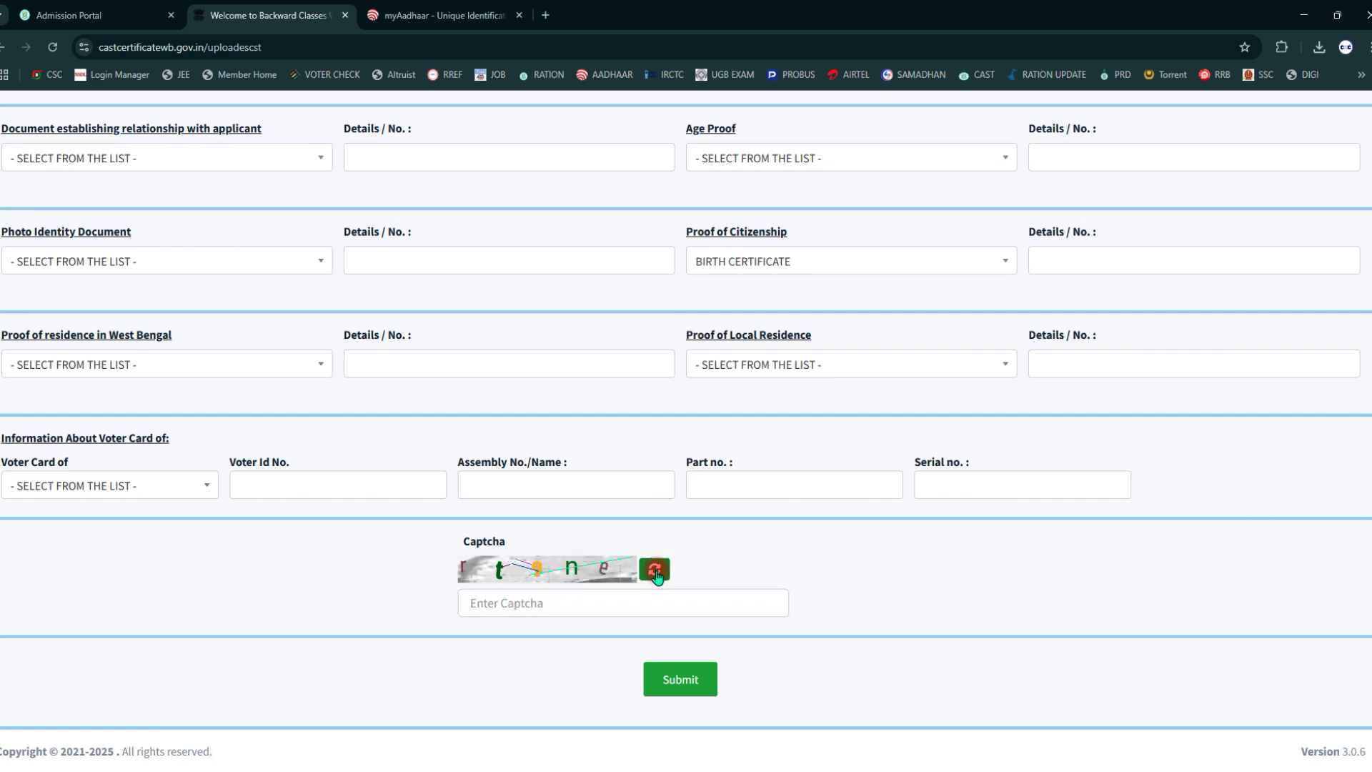
{"action": "left_click", "coordinate": [540, 605]}
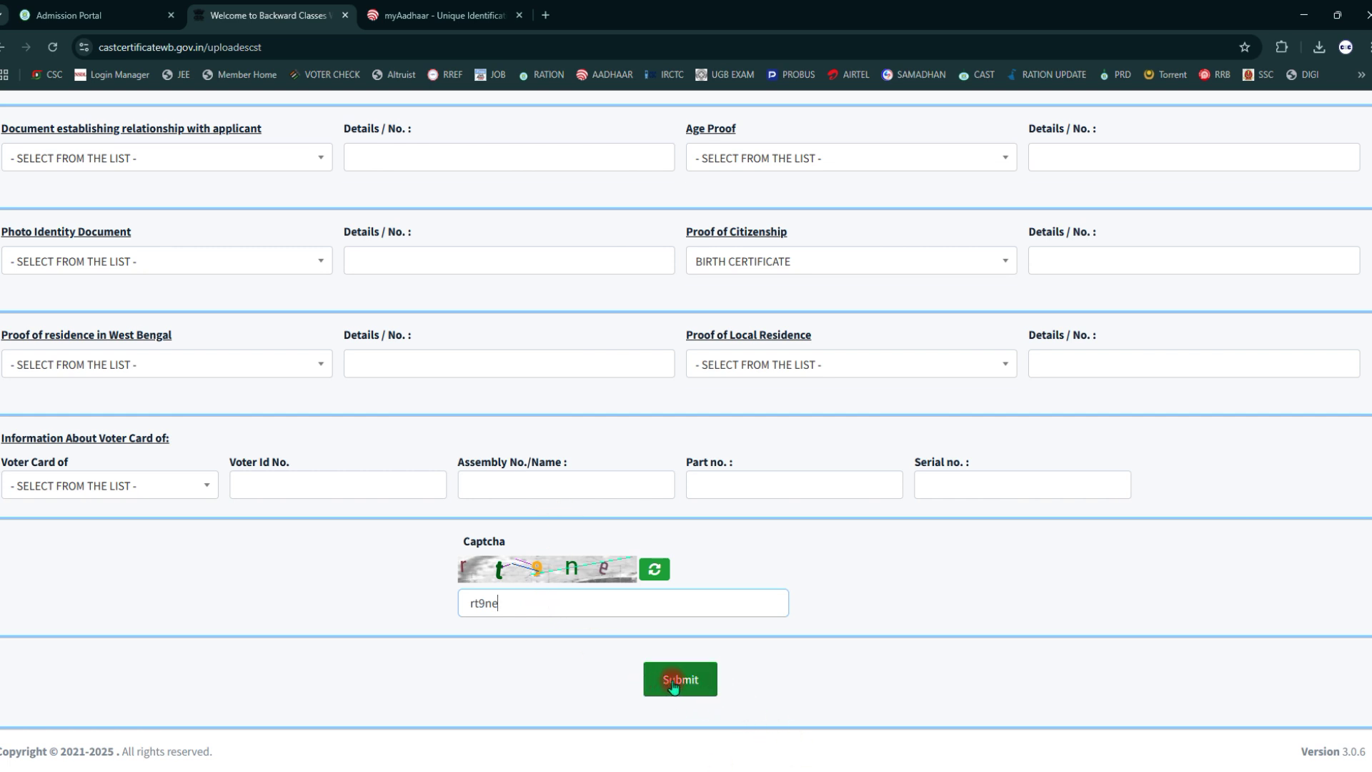
Submit the caste certificate application with the uploaded applicant's photograph
{"action": "left_click", "coordinate": [1207, 758]}
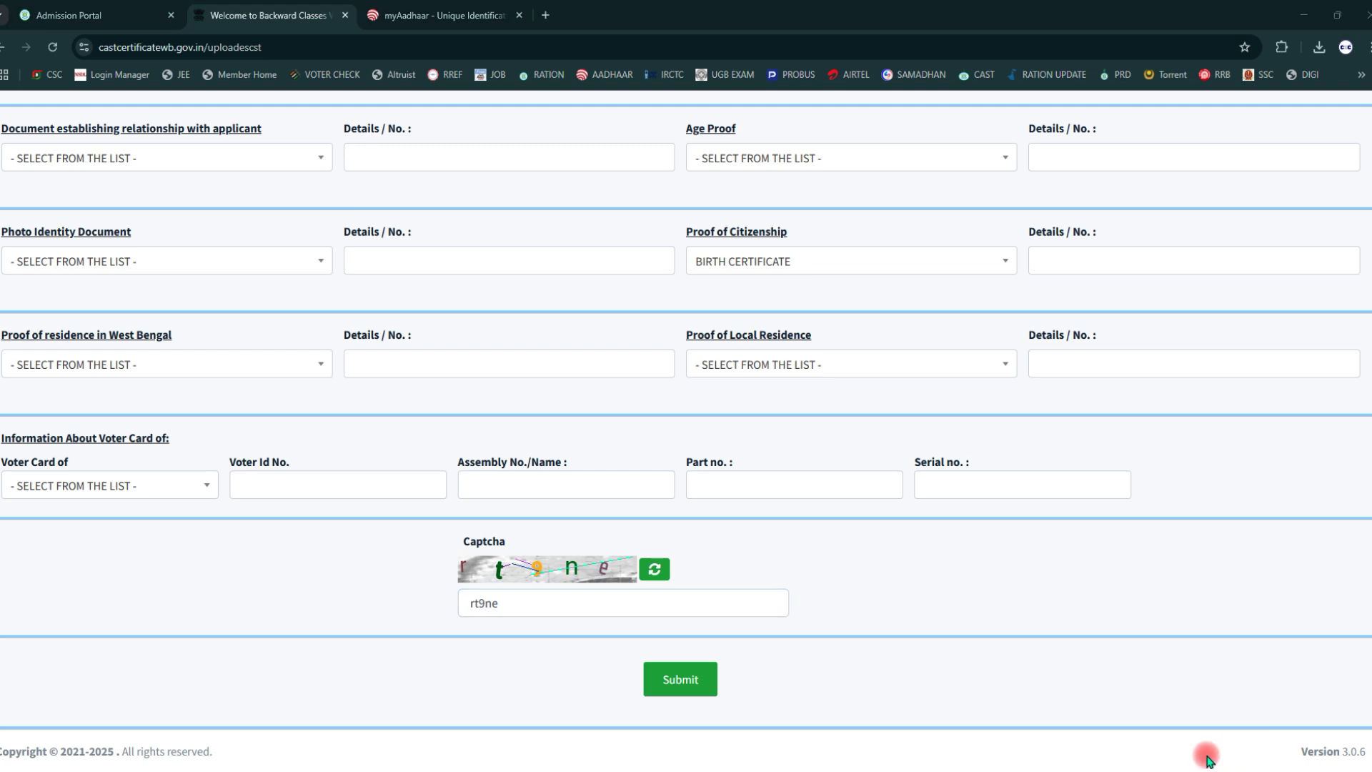
{"action": "mouse_move", "coordinate": [628, 640]}
{"action": "left_mouse_down"}
{"action": "mouse_move", "coordinate": [704, 706]}
{"action": "mouse_move", "coordinate": [729, 706]}
{"action": "left_mouse_up"}
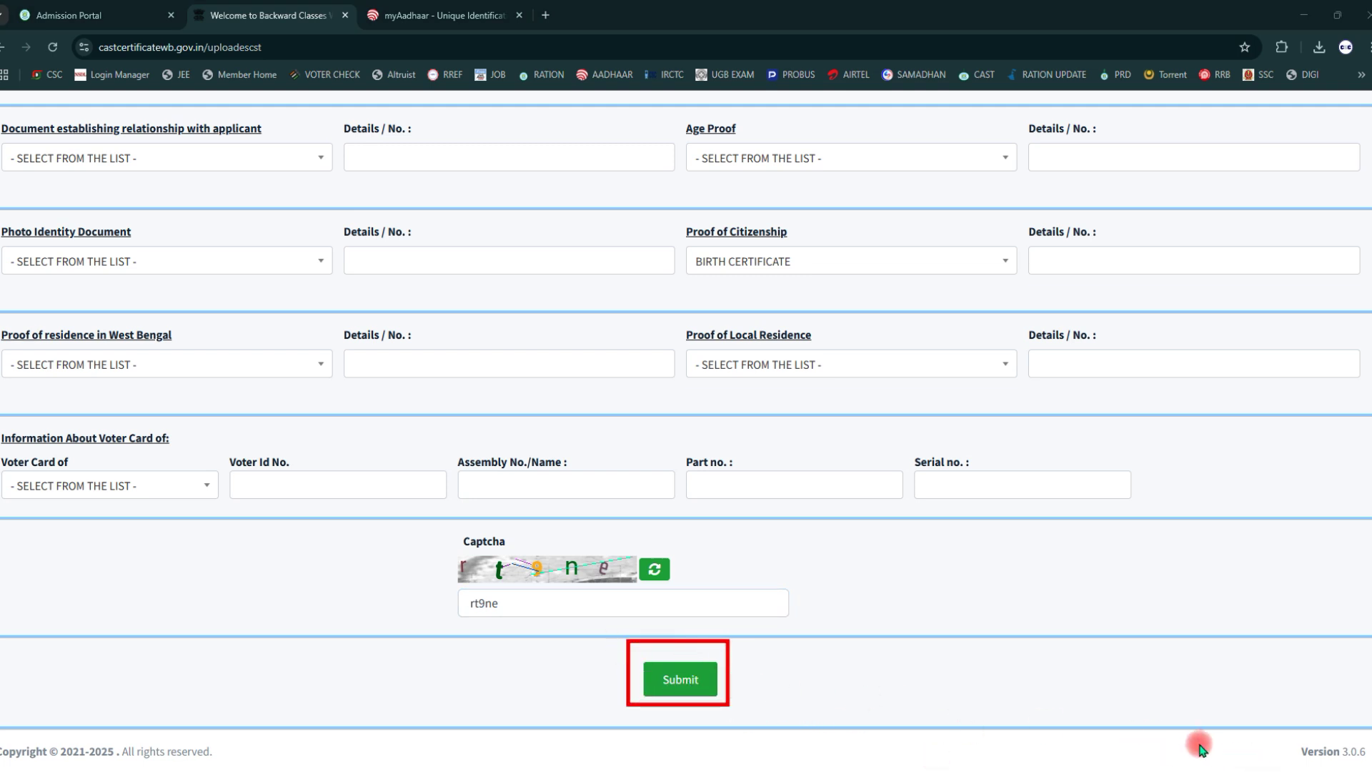
{"action": "left_click", "coordinate": [692, 680]}
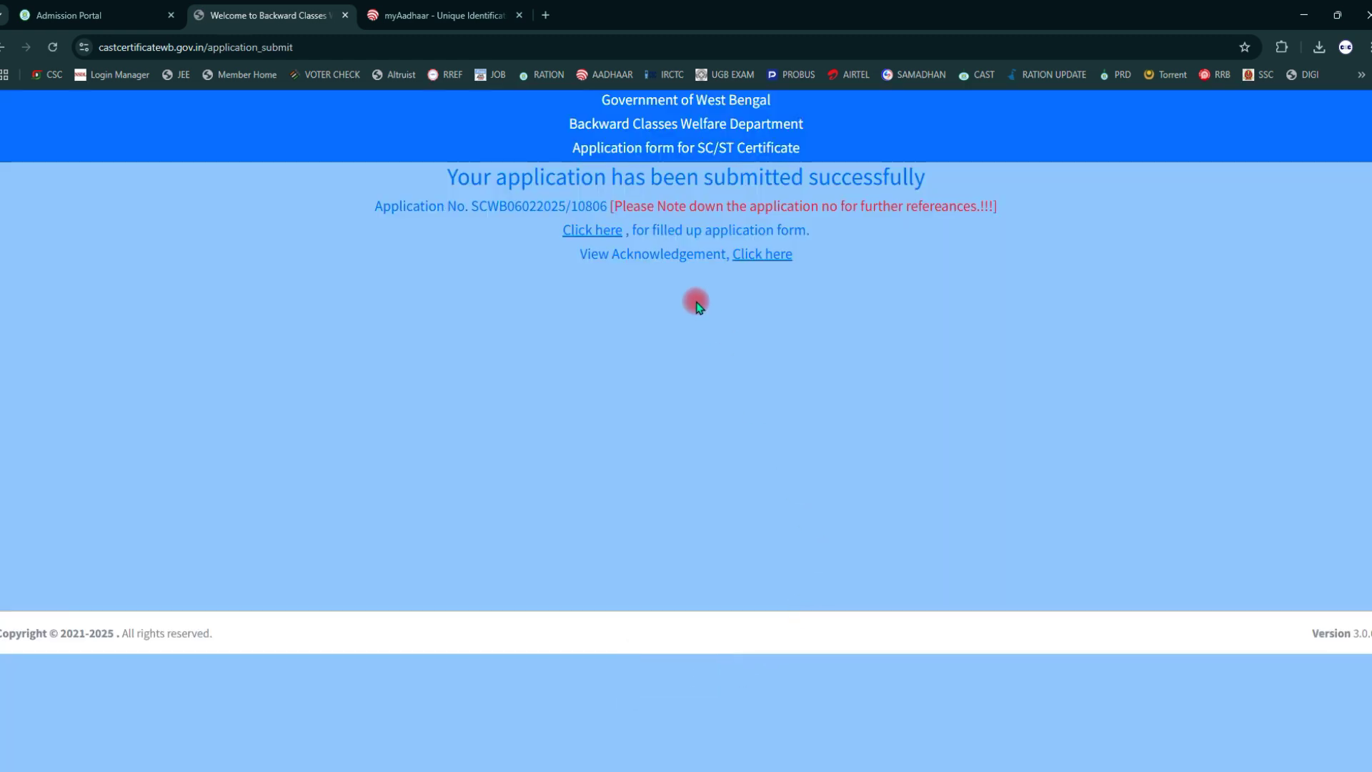
Open the filled-up application form of the submitted application
{"action": "left_click", "coordinate": [589, 232]}
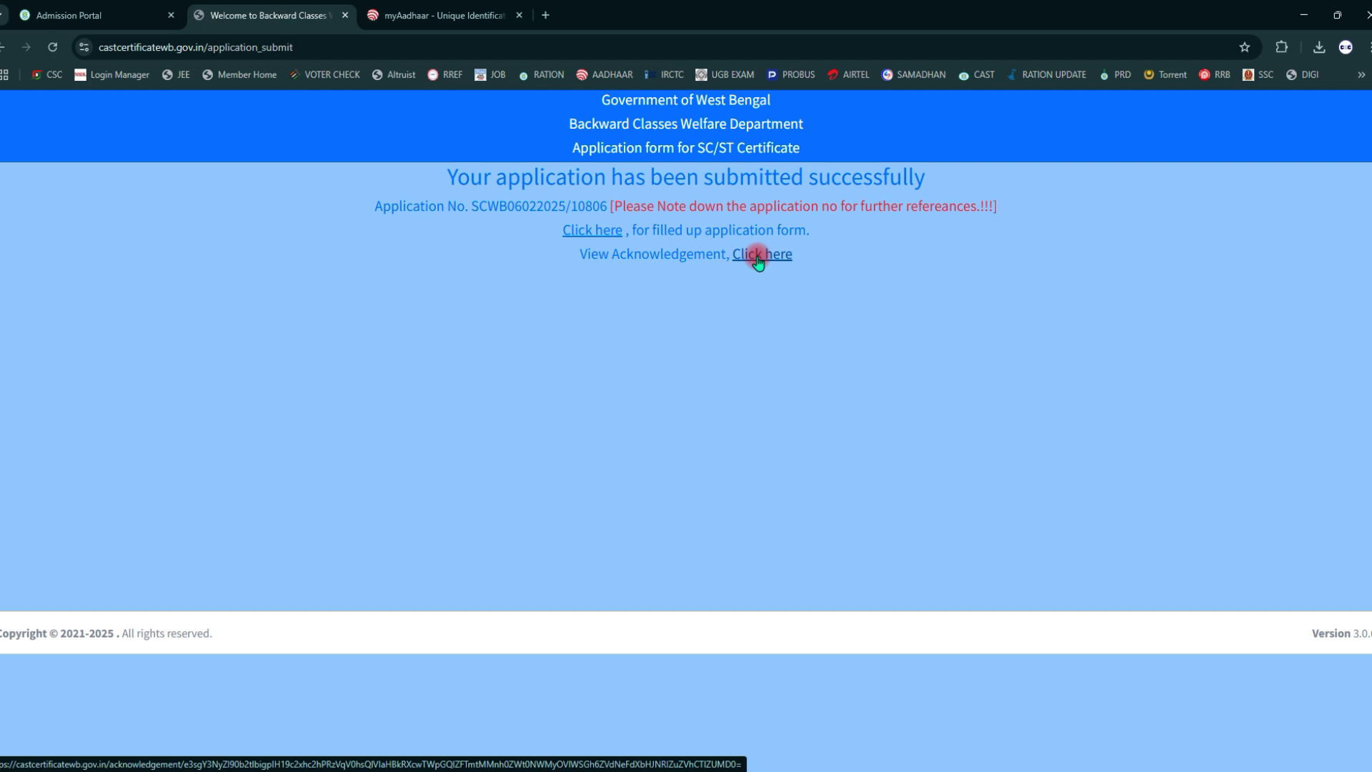
{"action": "left_click", "coordinate": [1310, 762]}
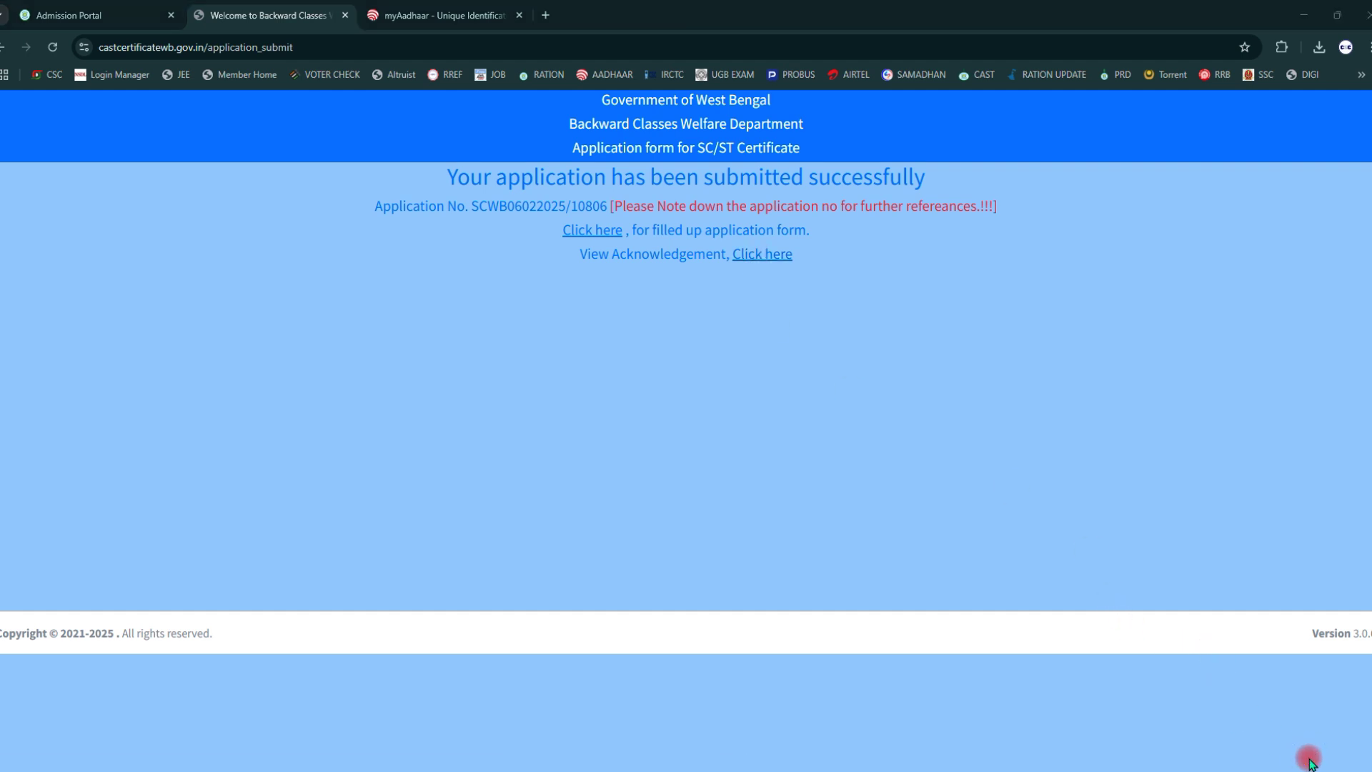
{"action": "left_click", "coordinate": [606, 233]}
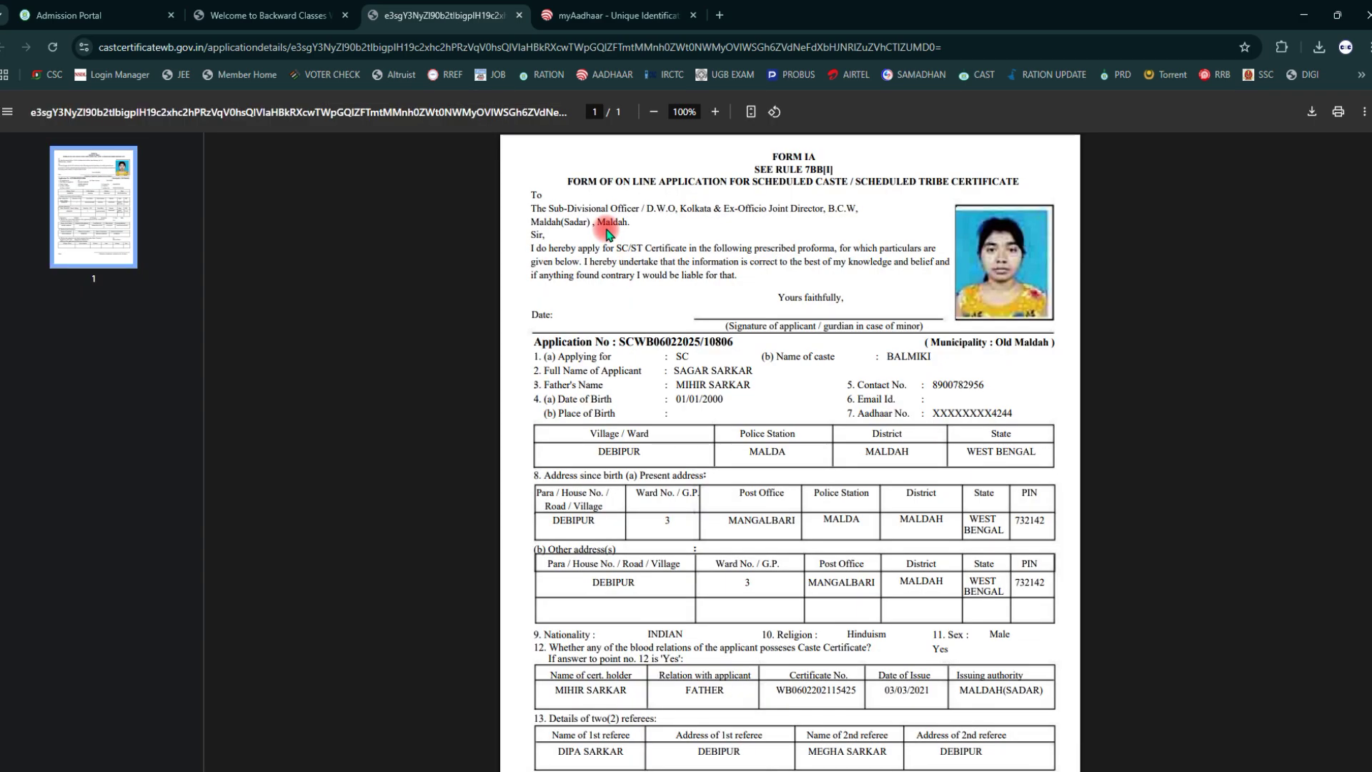
Open the acknowledgement slip from the submission confirmation page, and return to that page
{"action": "left_click", "coordinate": [275, 15]}
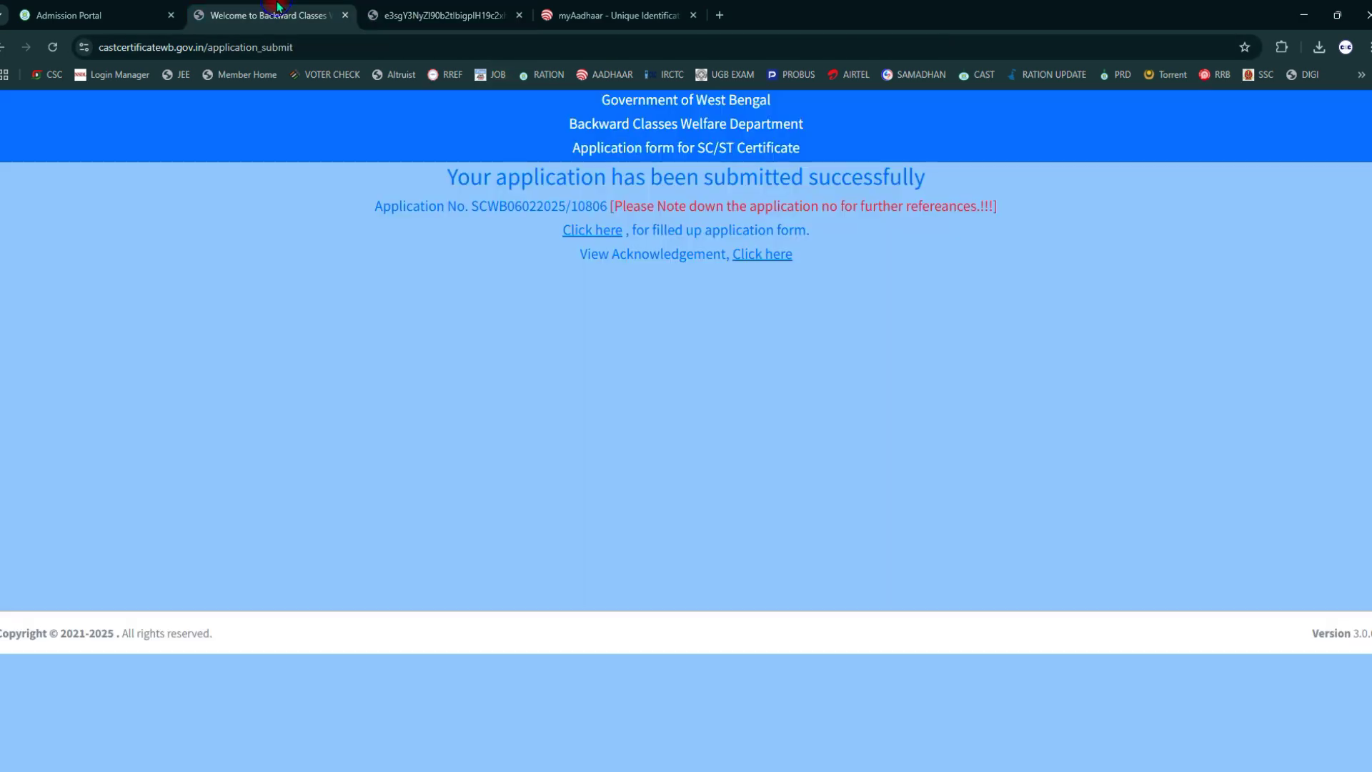
{"action": "left_click", "coordinate": [762, 254]}
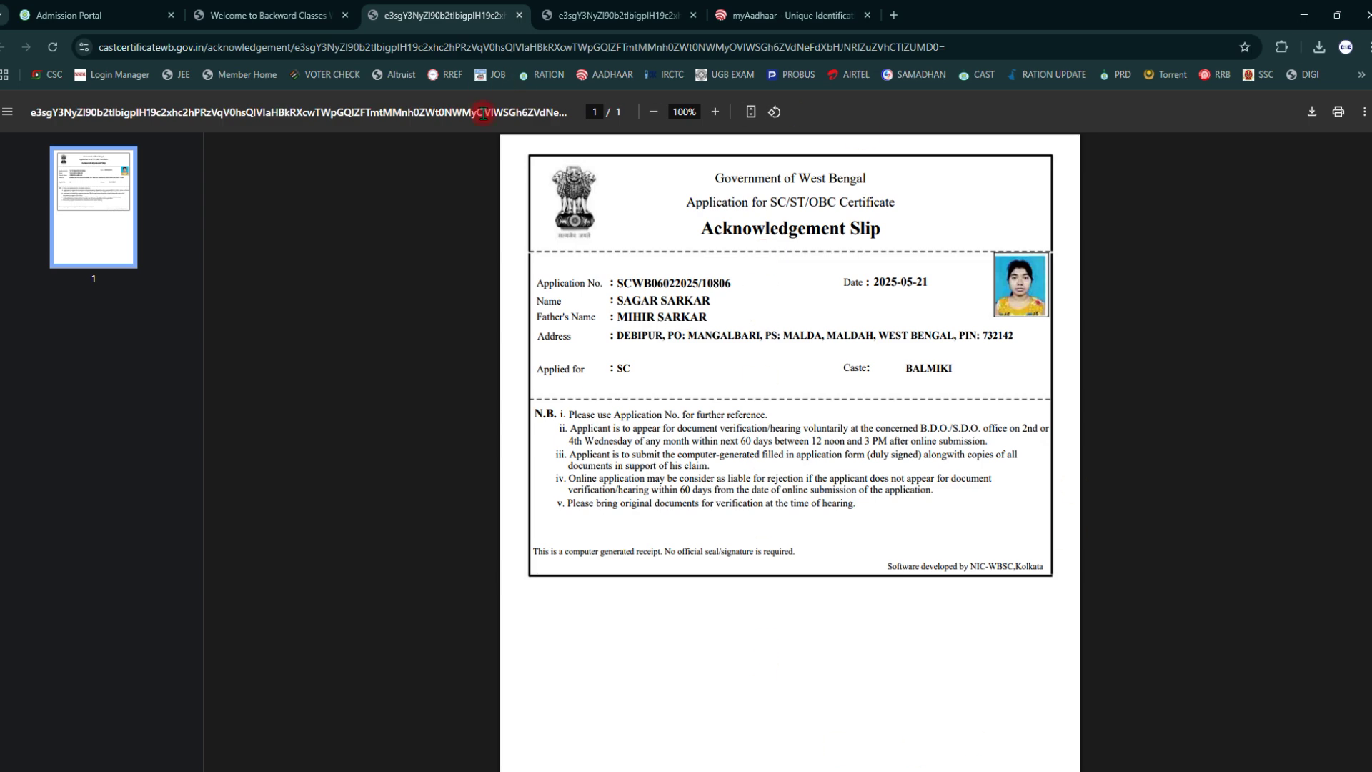
{"action": "left_click", "coordinate": [265, 13]}
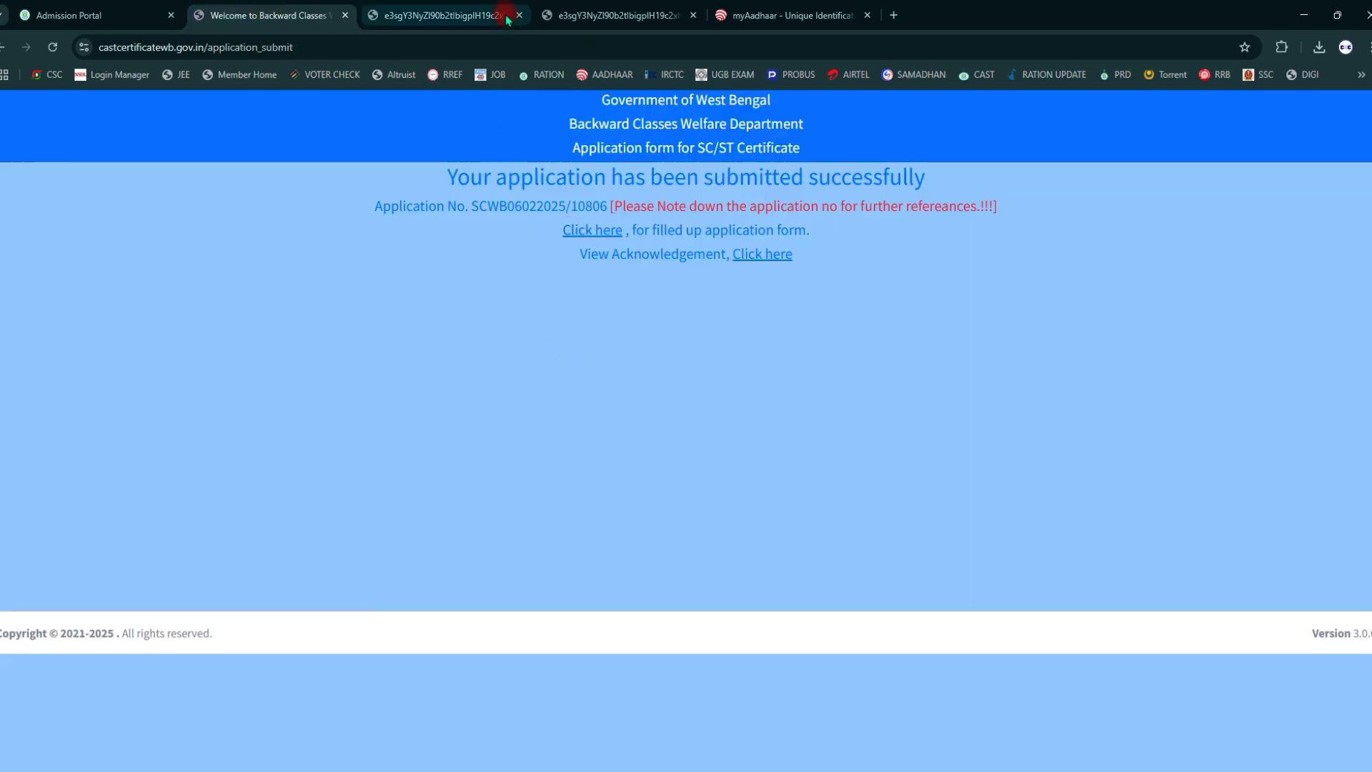
View the opened acknowledgement slip and filled-up application form again, ending on the submission confirmation page
{"action": "left_click", "coordinate": [479, 7]}
{"action": "left_click", "coordinate": [593, 14]}
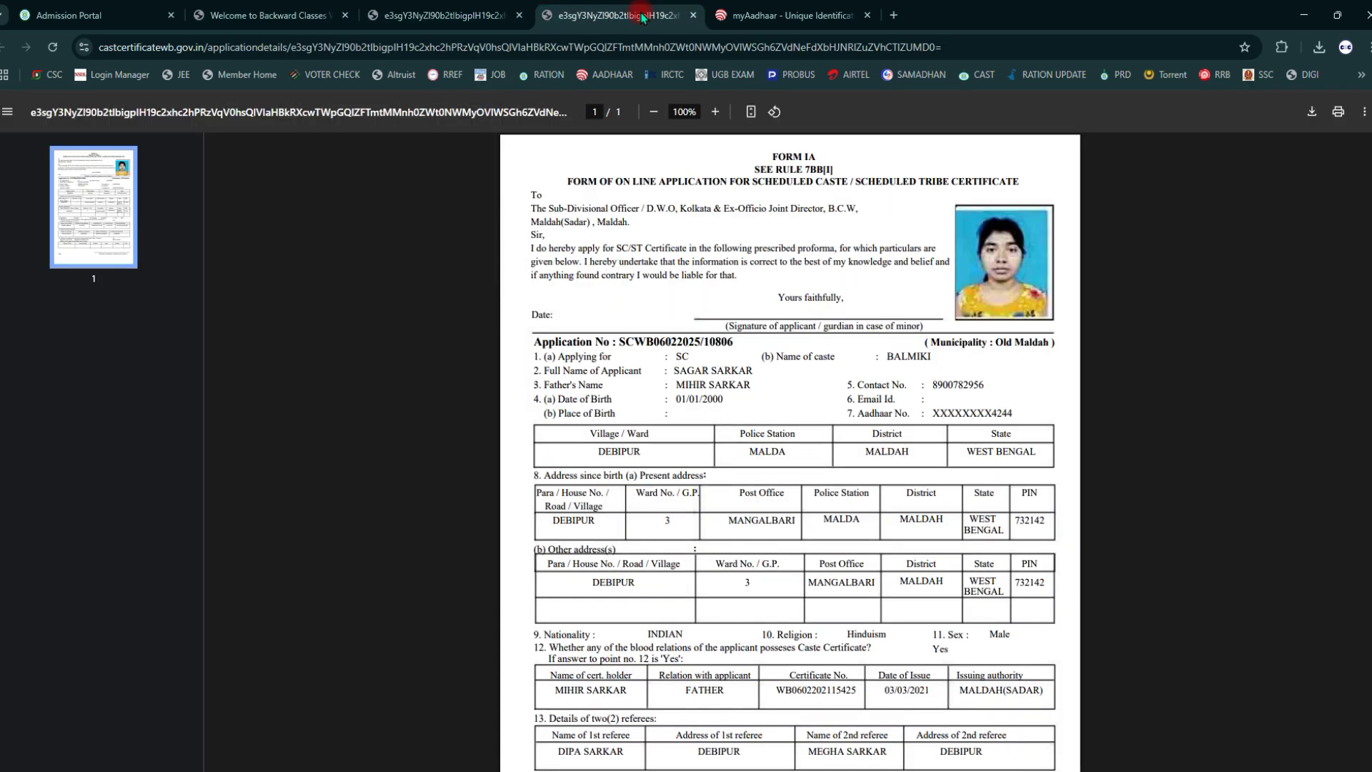
{"action": "left_click", "coordinate": [275, 10]}
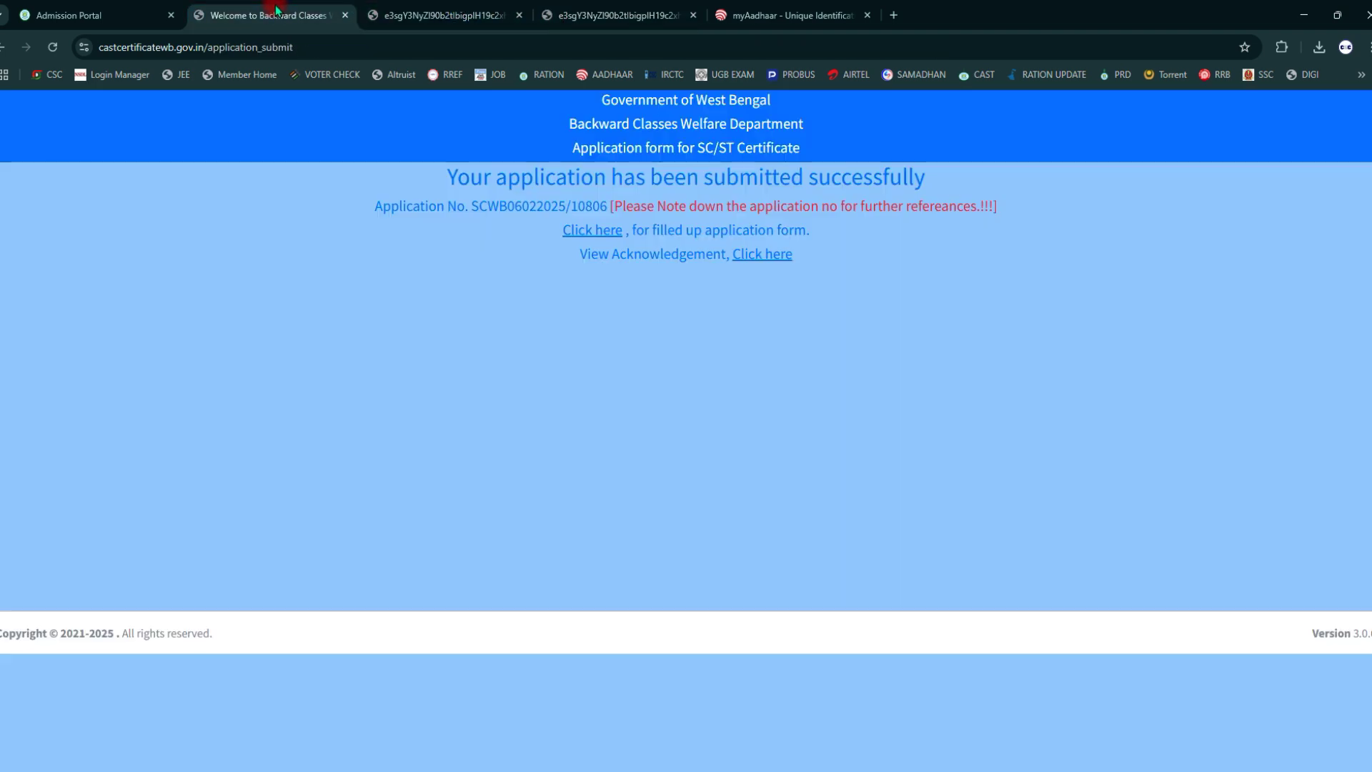